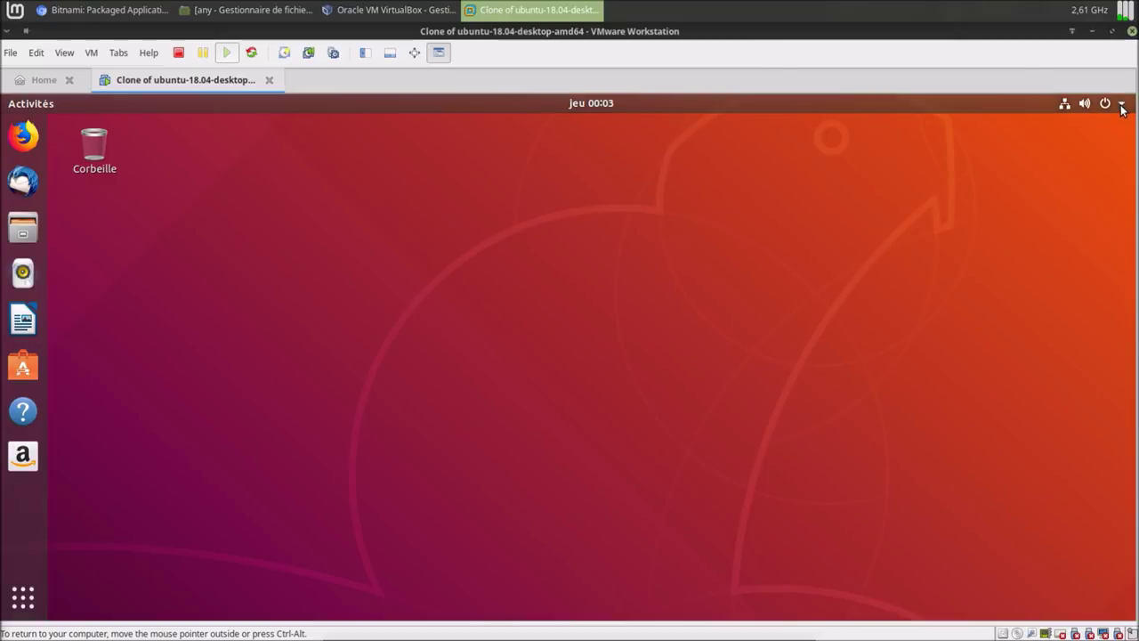
Restart the Ubuntu guest, sign back in with the user's password, and open the Files manager.
{"action": "left_click", "coordinate": [840, 287]}
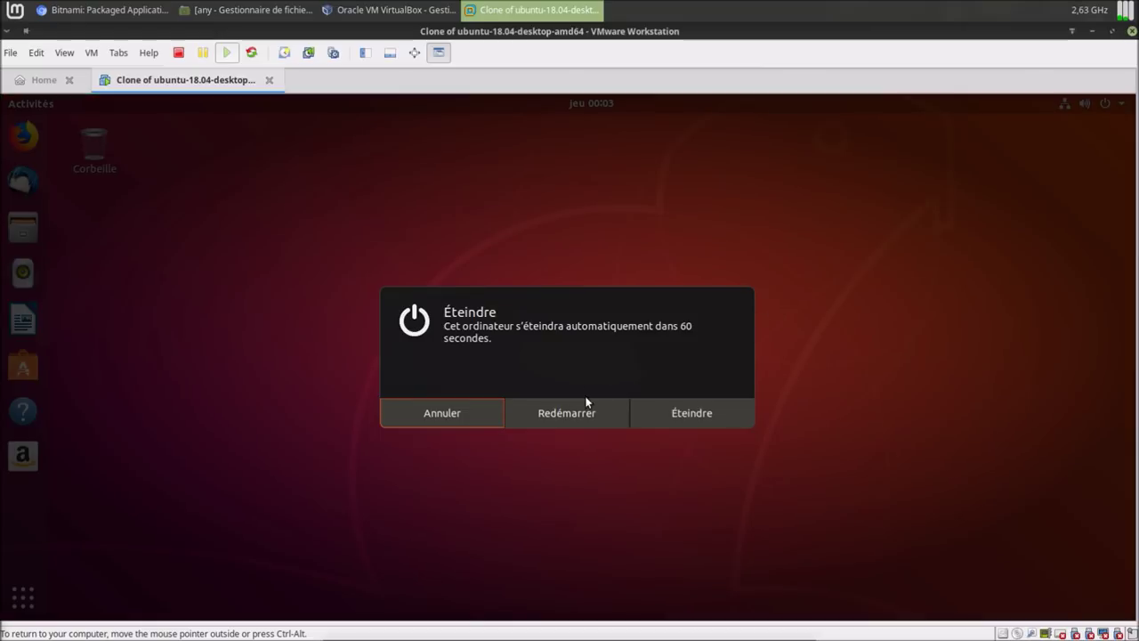
{"action": "left_click", "coordinate": [585, 412]}
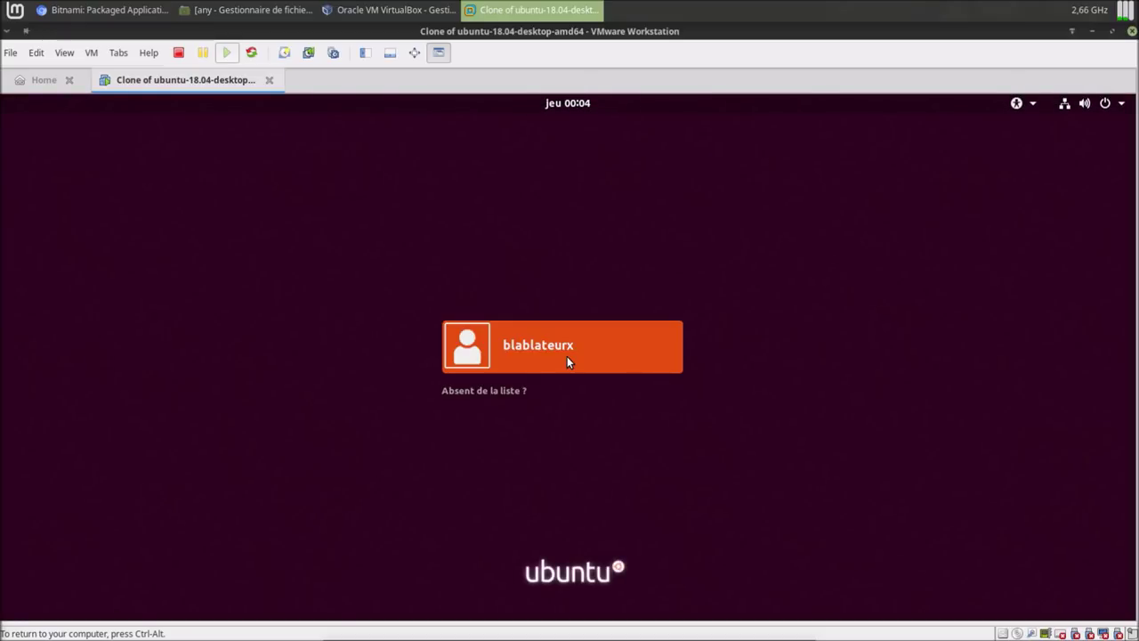
{"action": "left_click", "coordinate": [522, 348]}
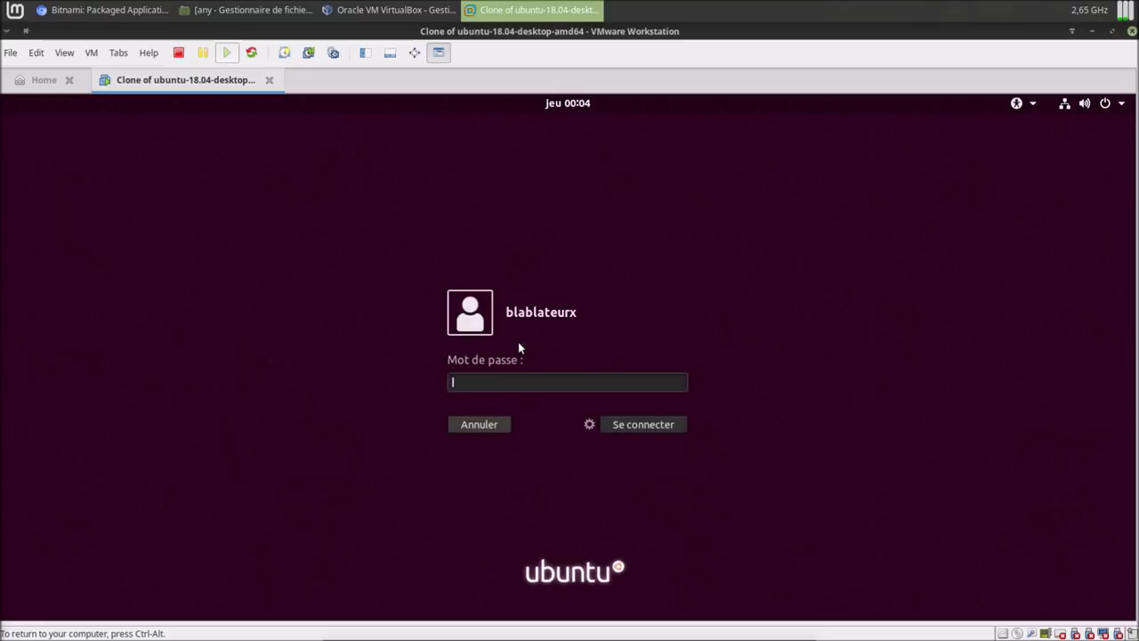
{"action": "type", "text": "*****"}
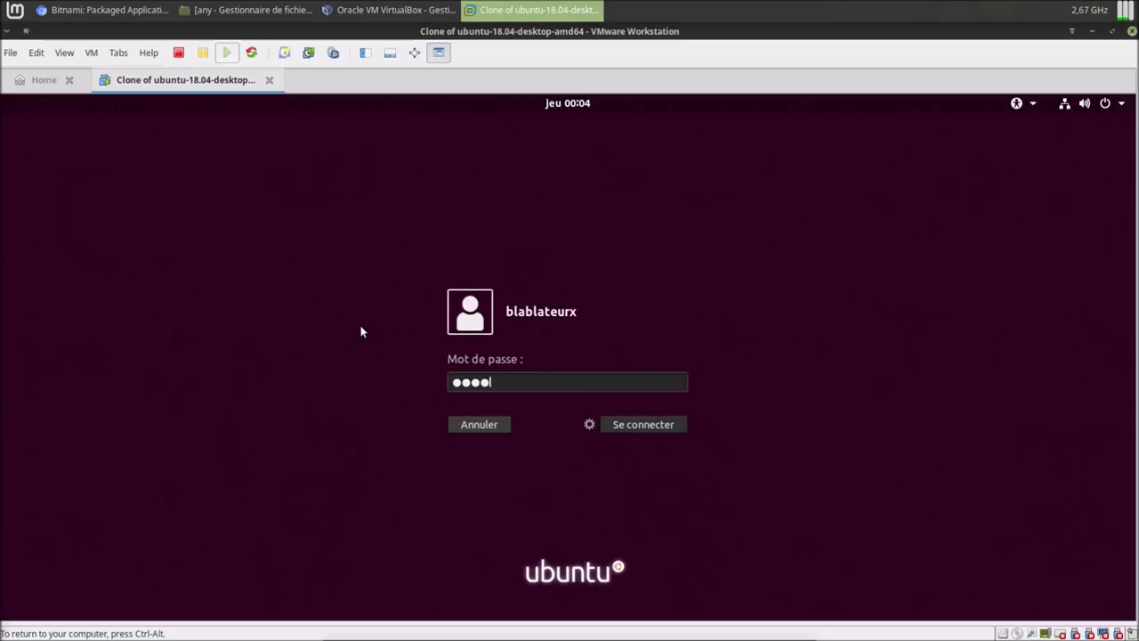
{"action": "type", "text": "*"}
{"action": "key", "text": "Return"}
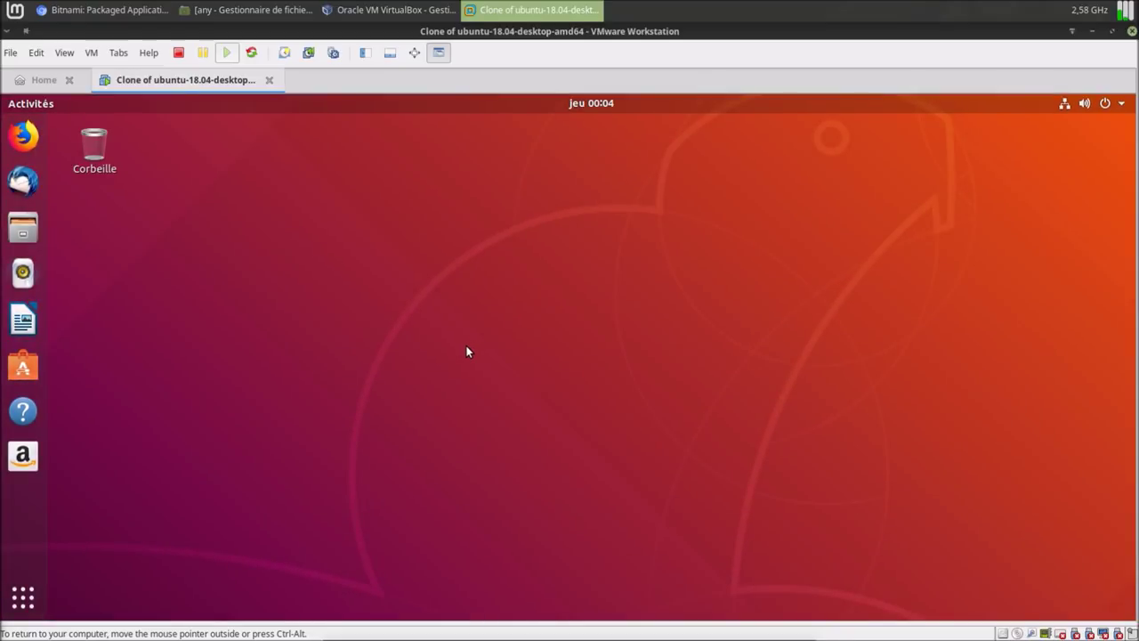
{"action": "left_click", "coordinate": [24, 229]}
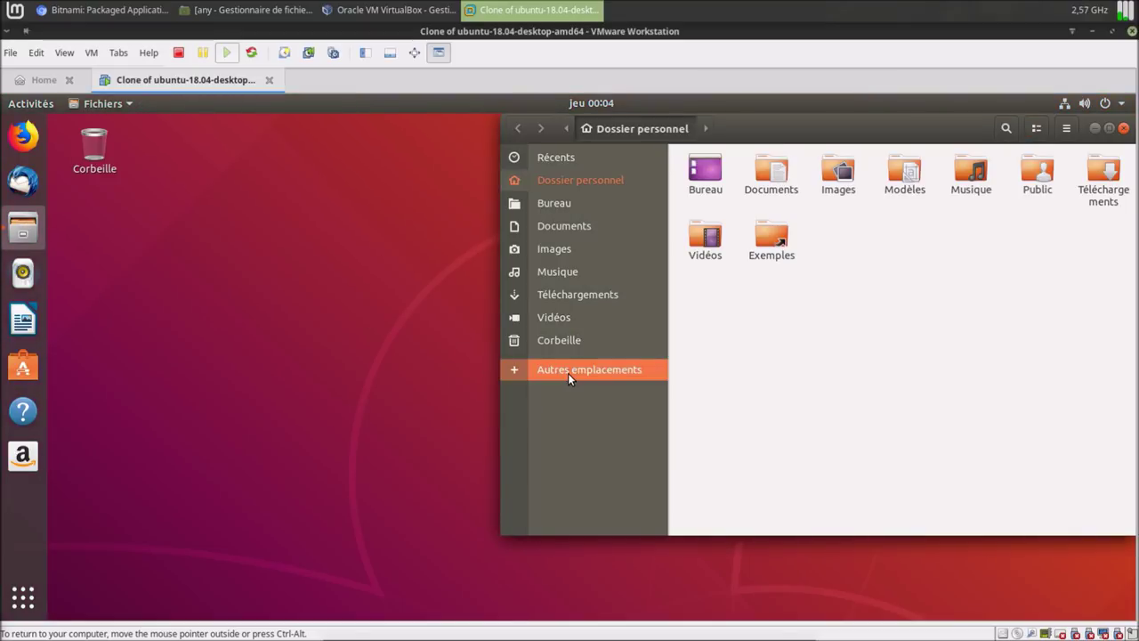
Open a terminal in the /opt folder from Autres emplacements > Ordinateur and list its contents.
{"action": "left_click", "coordinate": [570, 370]}
{"action": "left_click", "coordinate": [750, 183]}
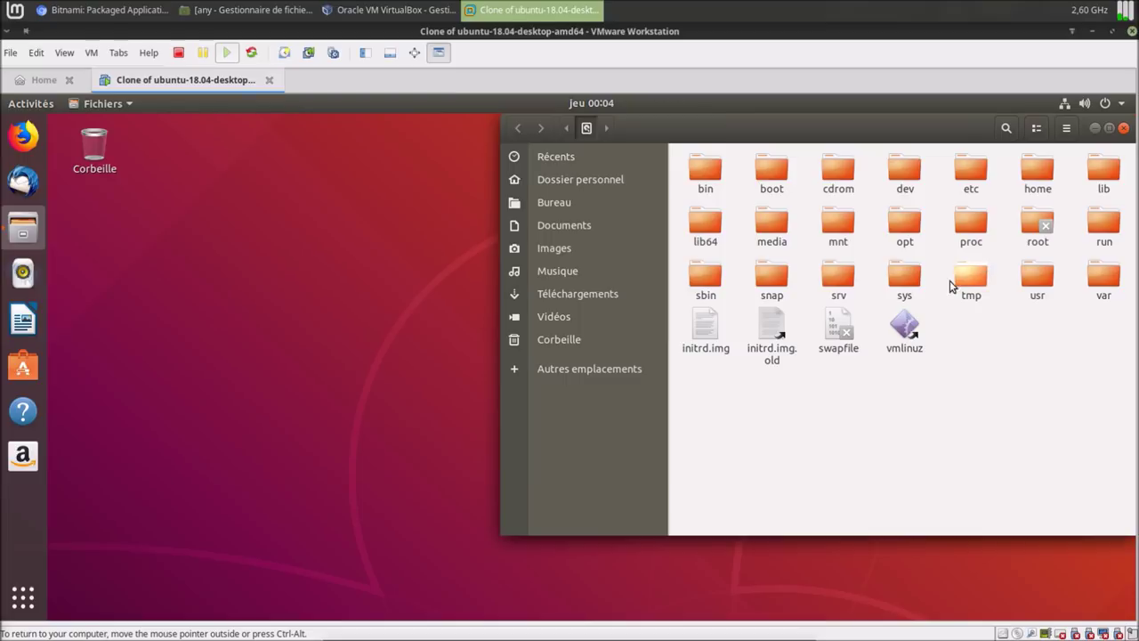
{"action": "left_click", "coordinate": [909, 222]}
{"action": "double_click", "coordinate": [909, 222]}
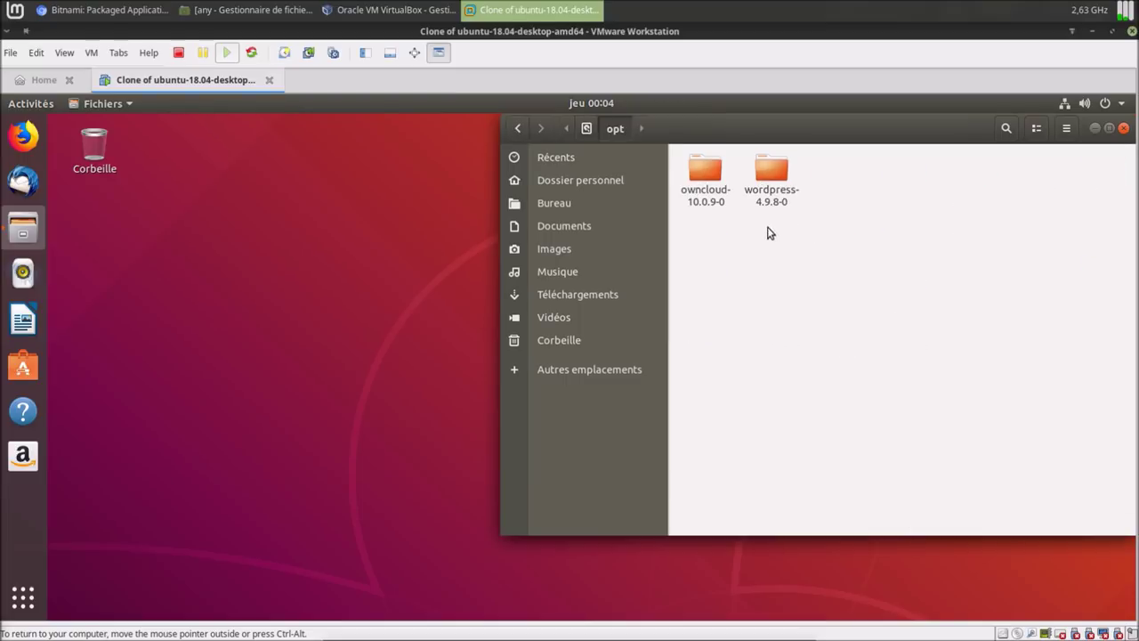
{"action": "right_click", "coordinate": [799, 287]}
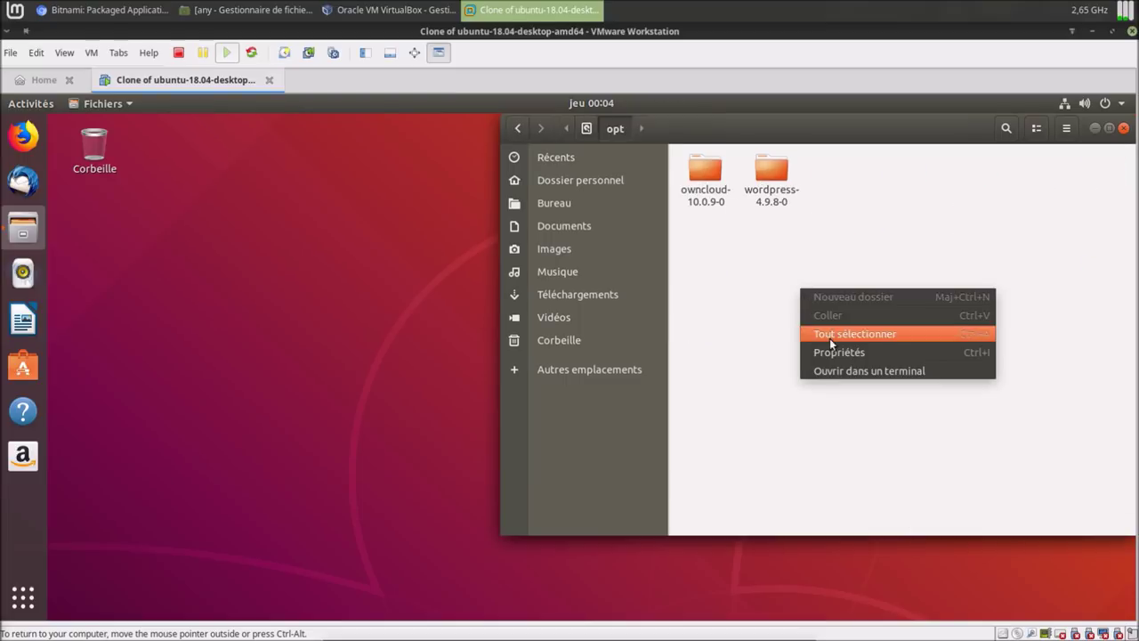
{"action": "left_click", "coordinate": [840, 373]}
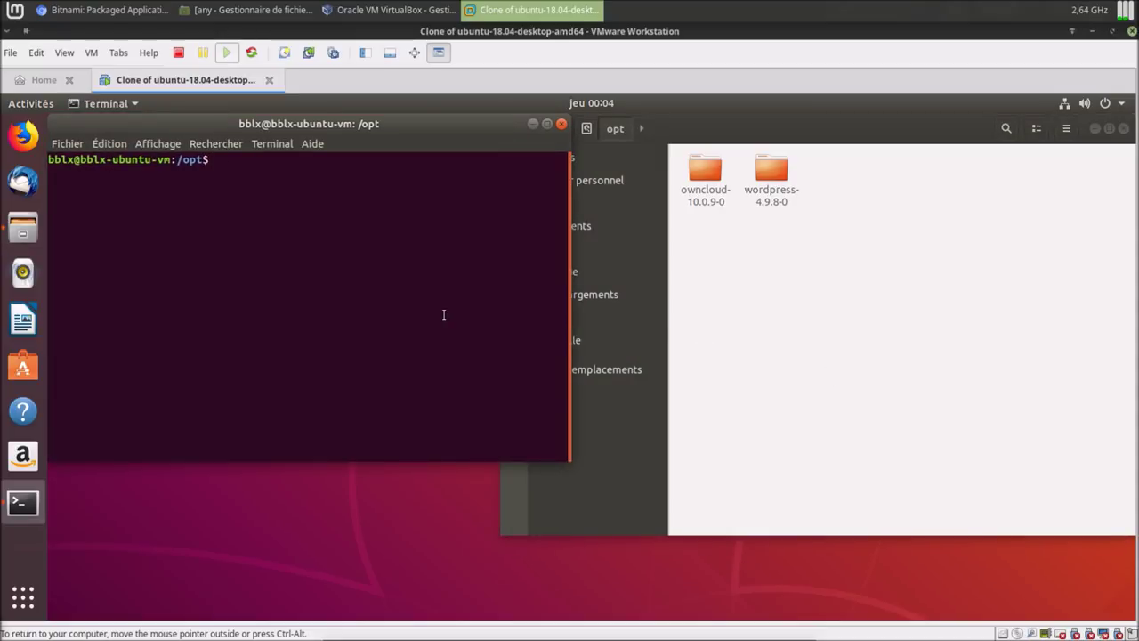
{"action": "type", "text": "ls"}
{"action": "key", "text": "Return"}
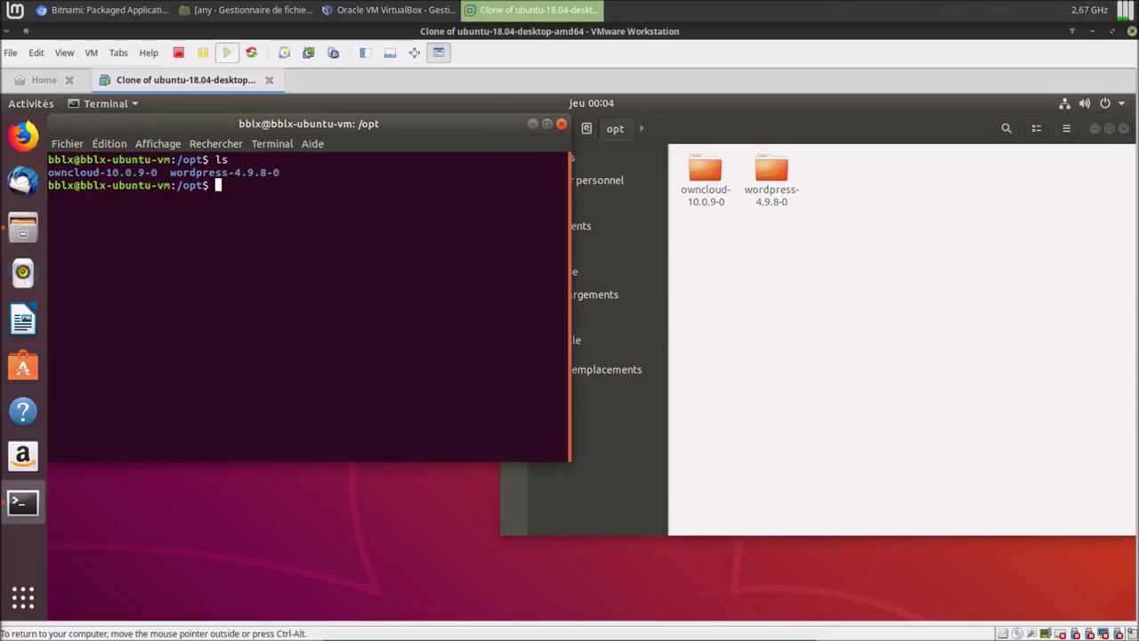
Change into the owncloud-10.0.9-0 folder and list its files.
{"action": "type", "text": "cd ow"}
{"action": "key", "text": "Tab"}
{"action": "key", "text": "Return"}
{"action": "type", "text": "ls"}
{"action": "key", "text": "Return"}
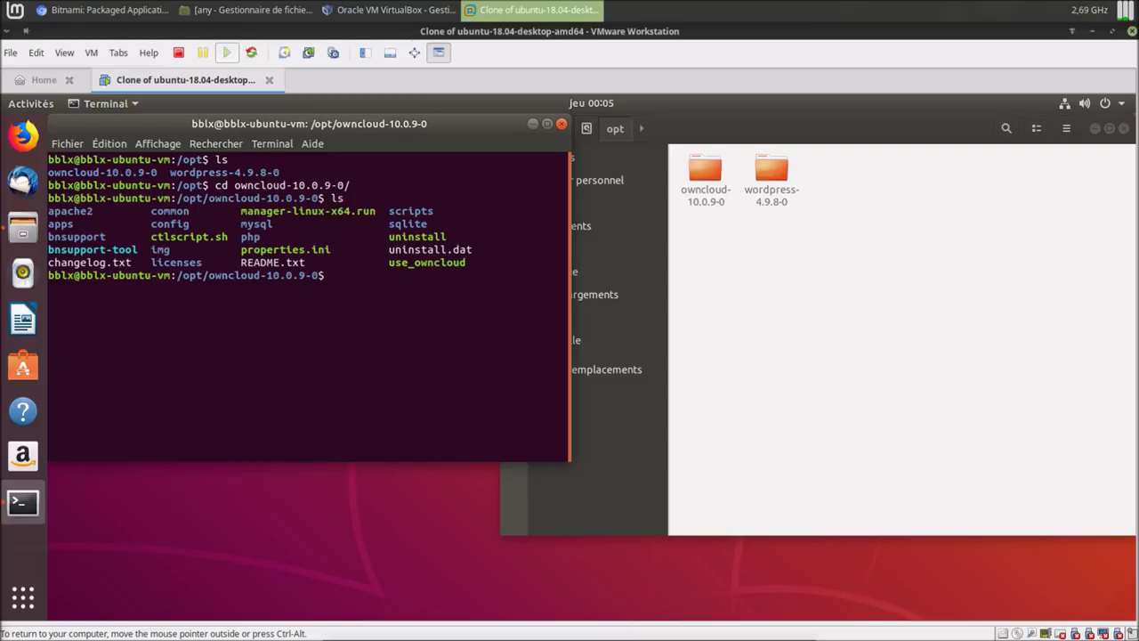
Run sudo ./manager-linux-x64.run and submit the sudo password.
{"action": "double_click", "coordinate": [352, 210]}
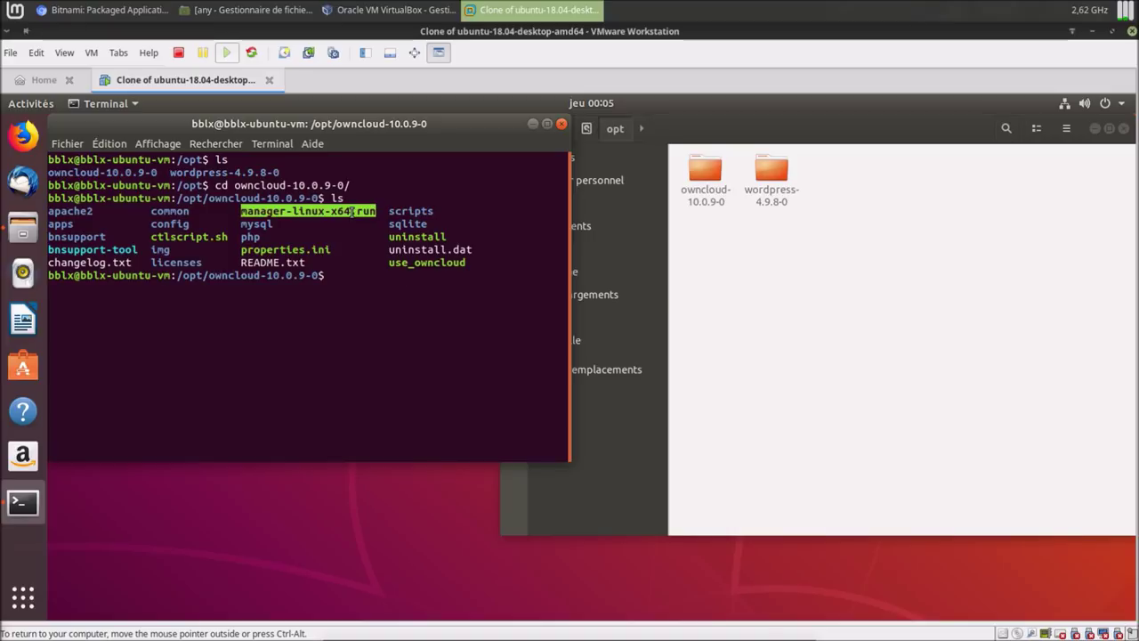
{"action": "right_click", "coordinate": [353, 213]}
{"action": "left_click", "coordinate": [372, 226]}
{"action": "left_click", "coordinate": [367, 281]}
{"action": "type", "text": "sudo"}
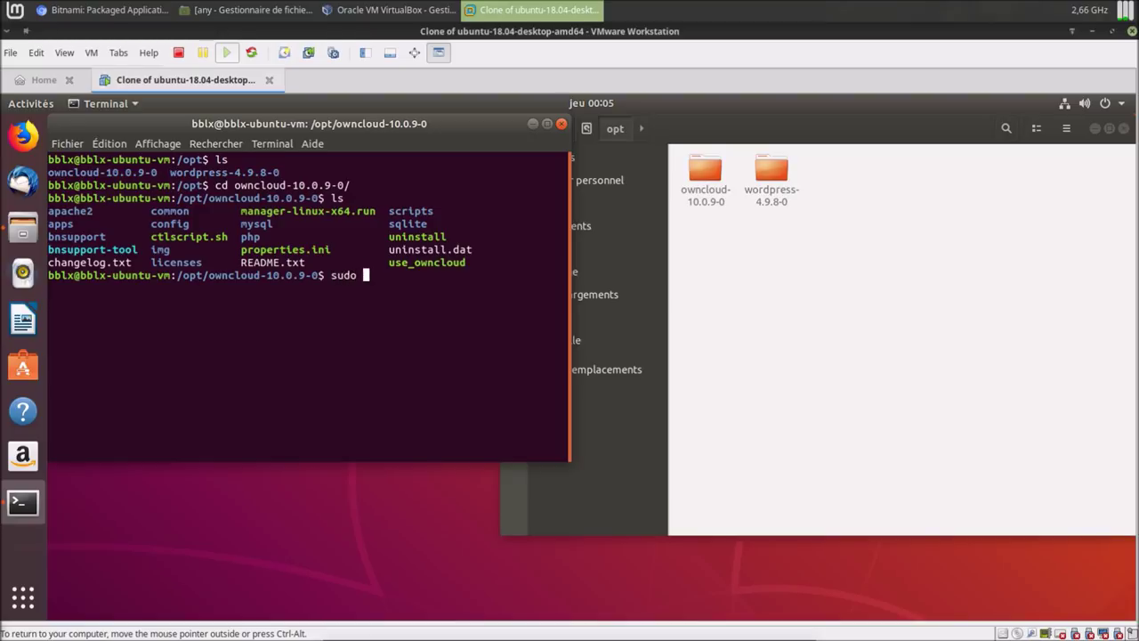
{"action": "type", "text": " ./"}
{"action": "right_click", "coordinate": [393, 352]}
{"action": "left_click", "coordinate": [427, 394]}
{"action": "key", "text": "Return"}
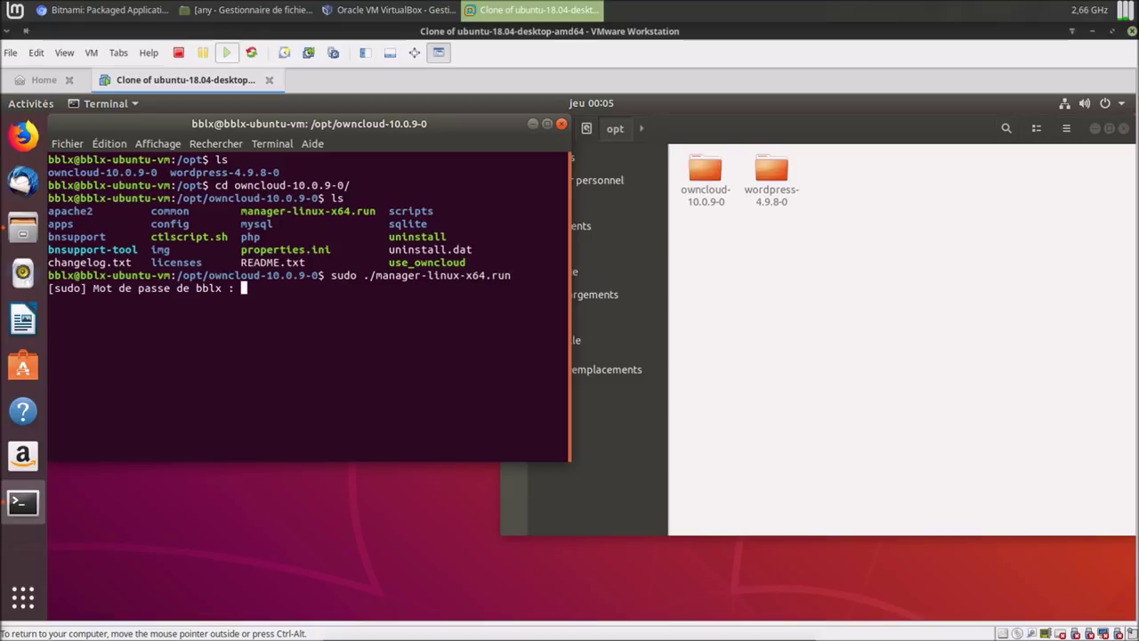
{"action": "key", "text": "Return"}
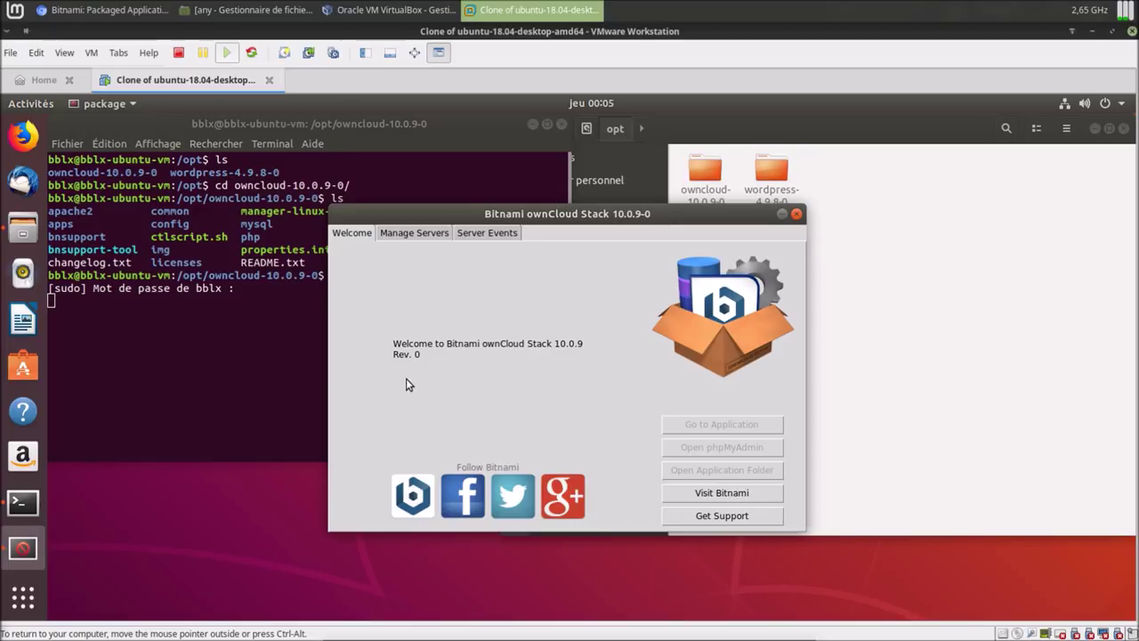
Start all the ownCloud stack's servers after dismissing the servers-not-running warning.
{"action": "left_click_drag", "start_coordinate": [600, 226], "coordinate": [912, 262]}
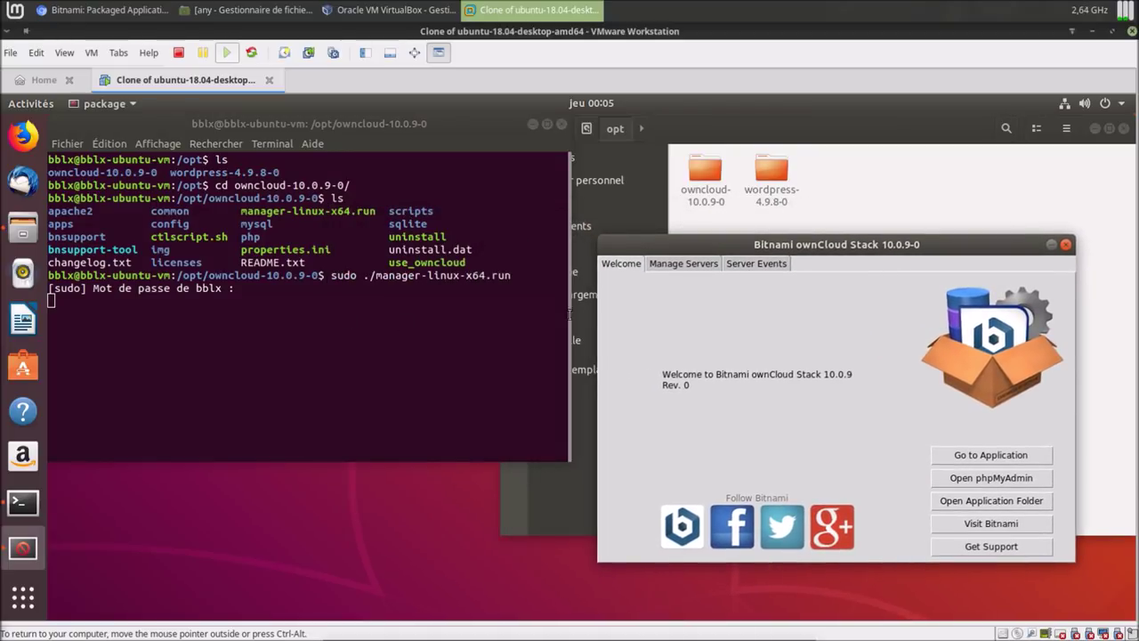
{"action": "left_click", "coordinate": [970, 456]}
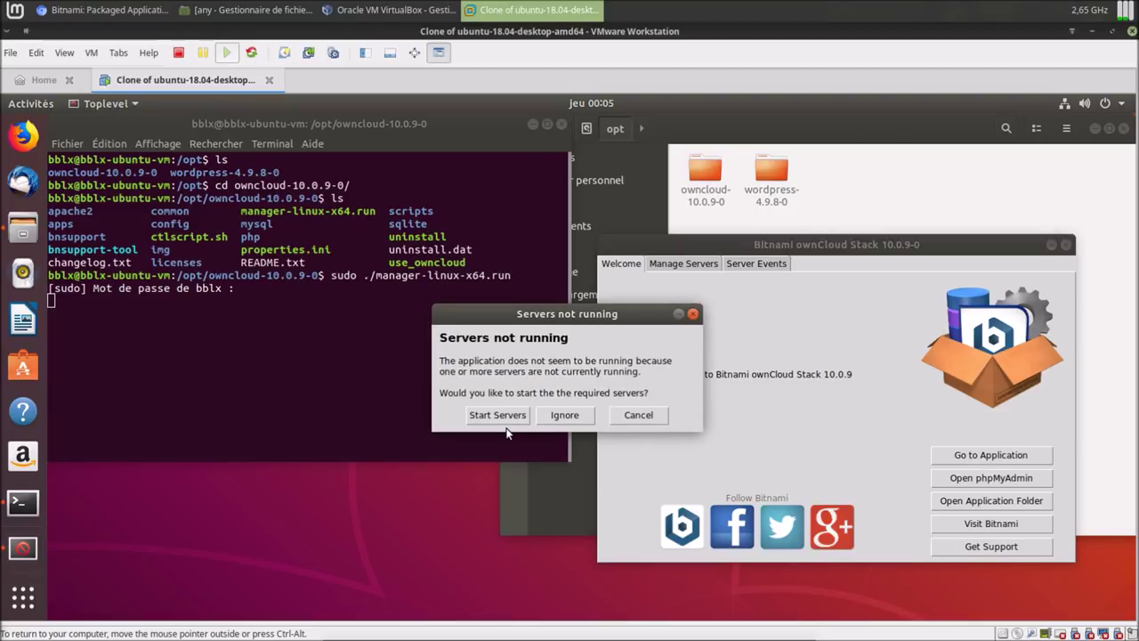
{"action": "left_click", "coordinate": [641, 416]}
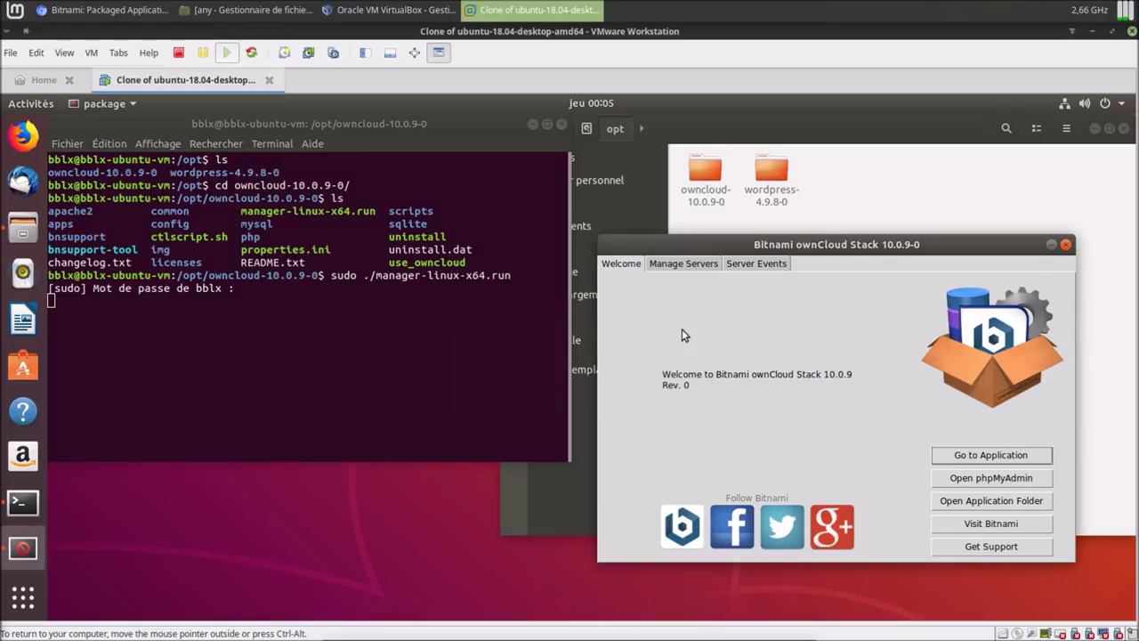
{"action": "left_click", "coordinate": [688, 265]}
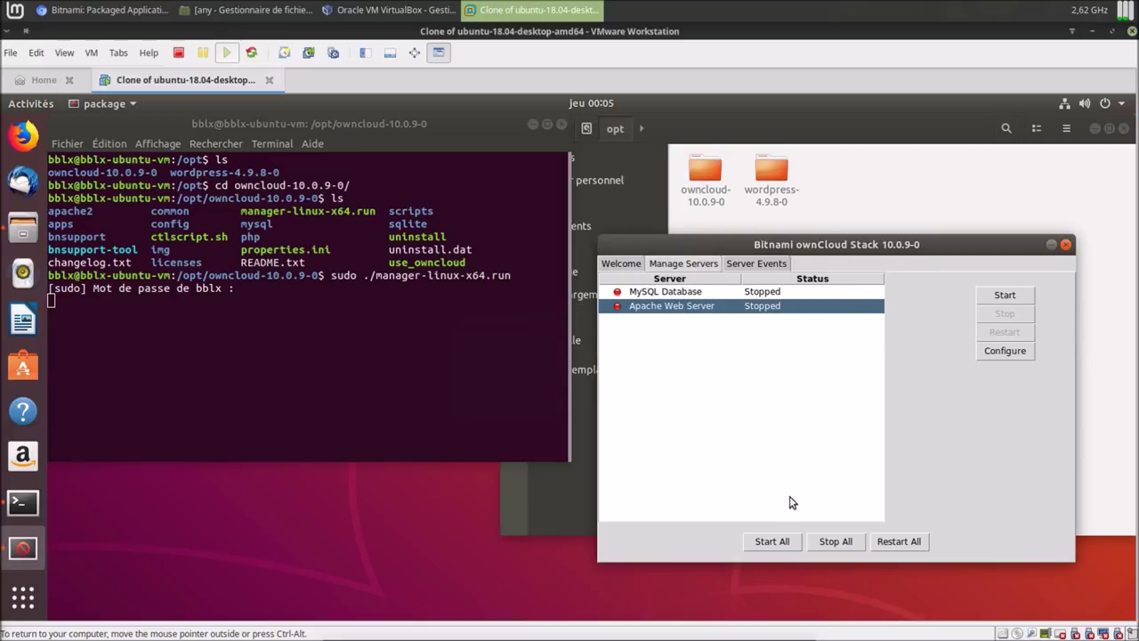
{"action": "left_click", "coordinate": [785, 543]}
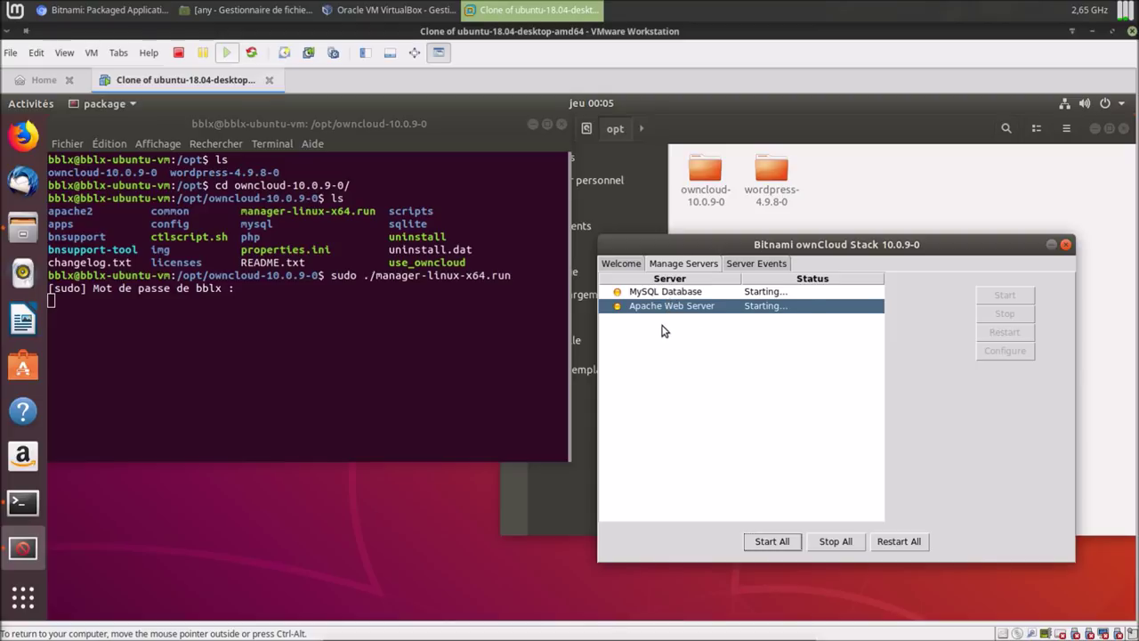
Try opening the ownCloud application and phpMyAdmin from the Welcome page, then launch Firefox.
{"action": "left_click", "coordinate": [634, 264]}
{"action": "left_click", "coordinate": [974, 458]}
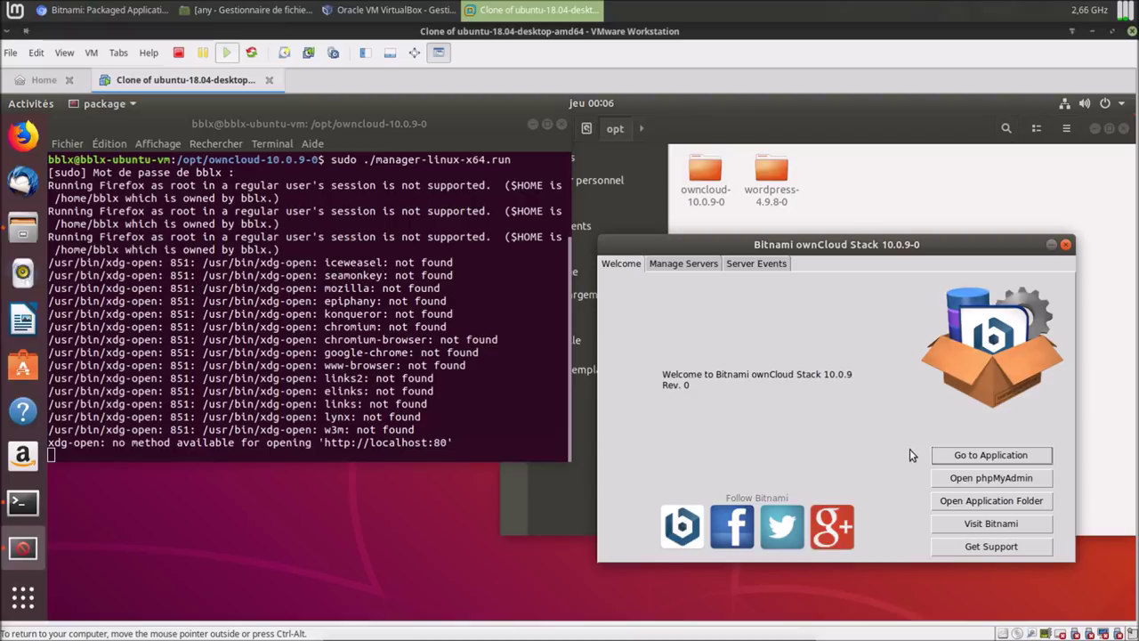
{"action": "left_click", "coordinate": [952, 480]}
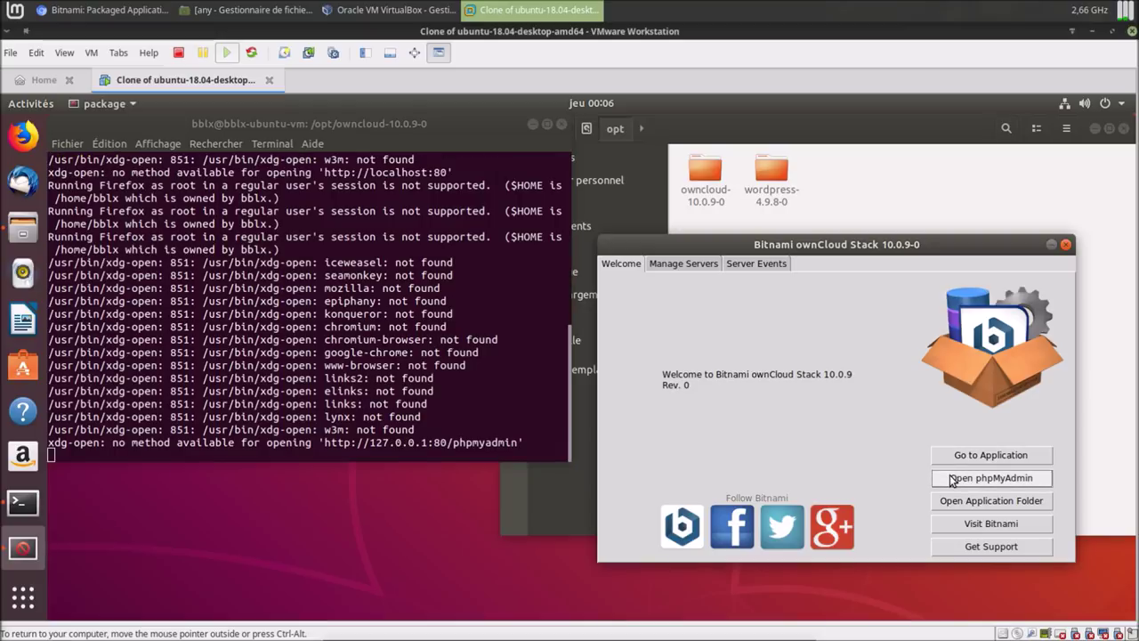
{"action": "left_click", "coordinate": [27, 135]}
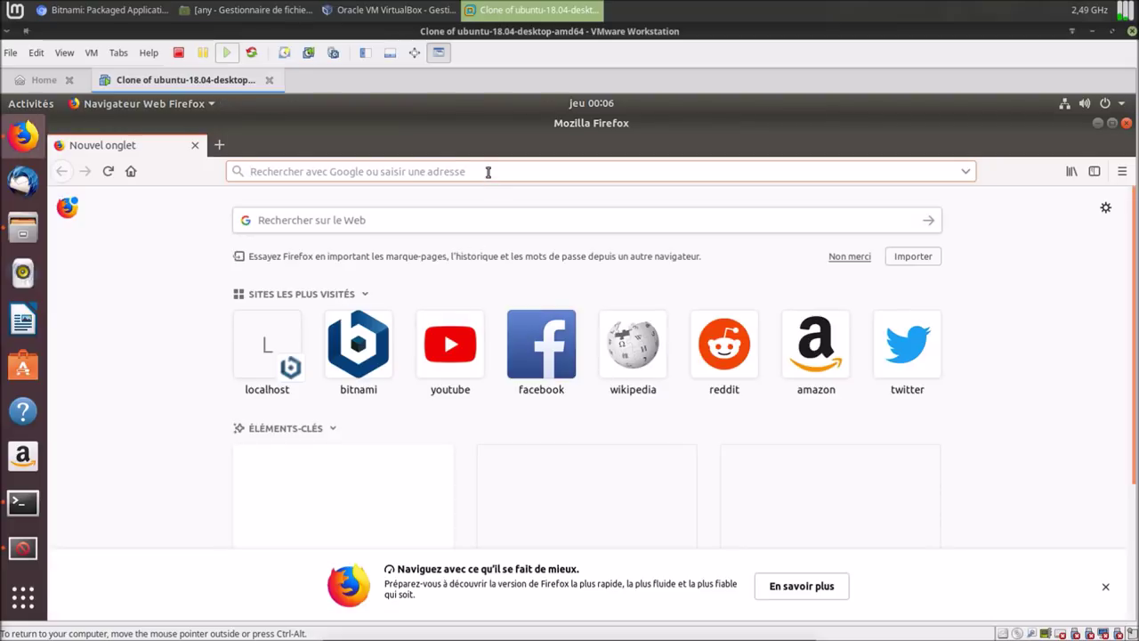
Load localhost in Firefox, then bring the terminal and the /opt Files window back.
{"action": "type", "text": "localhost/"}
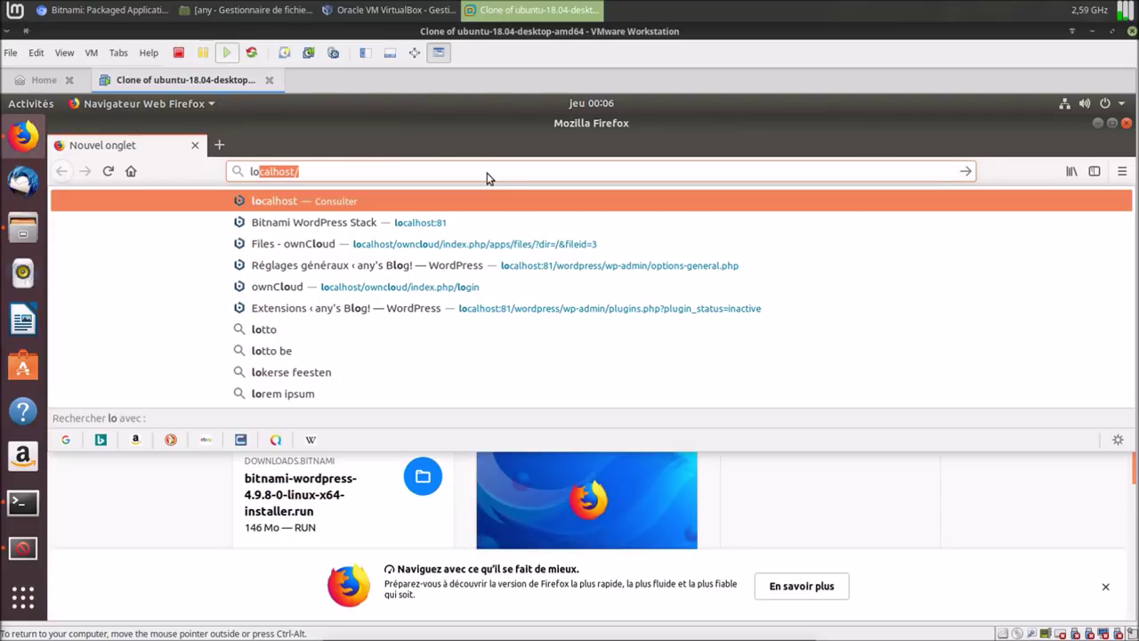
{"action": "key", "text": "Return"}
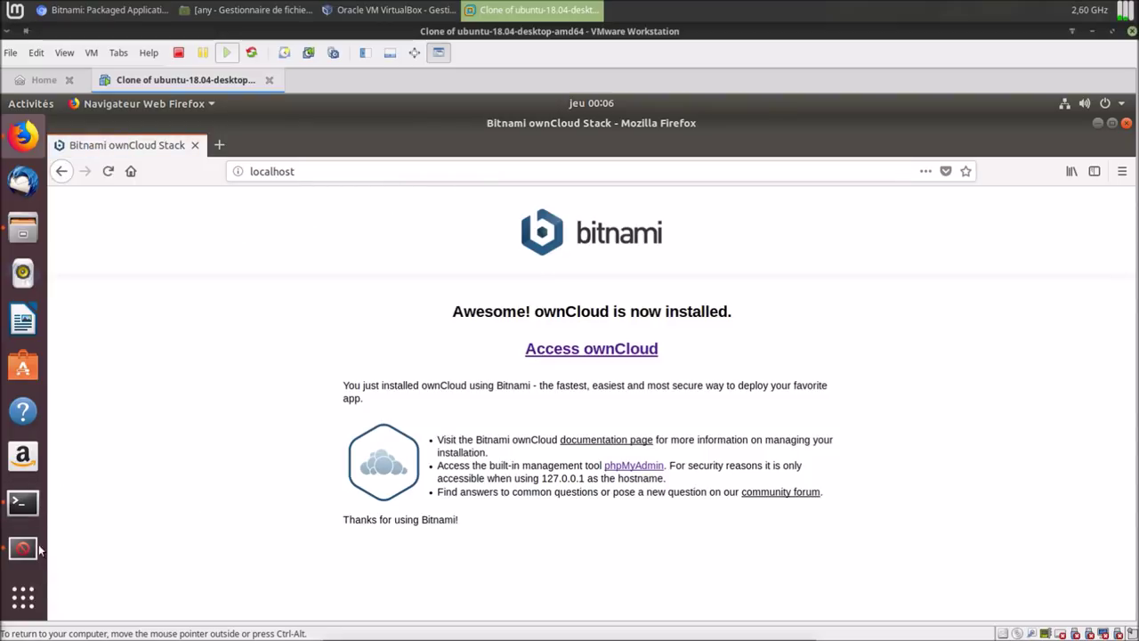
{"action": "left_click", "coordinate": [24, 503]}
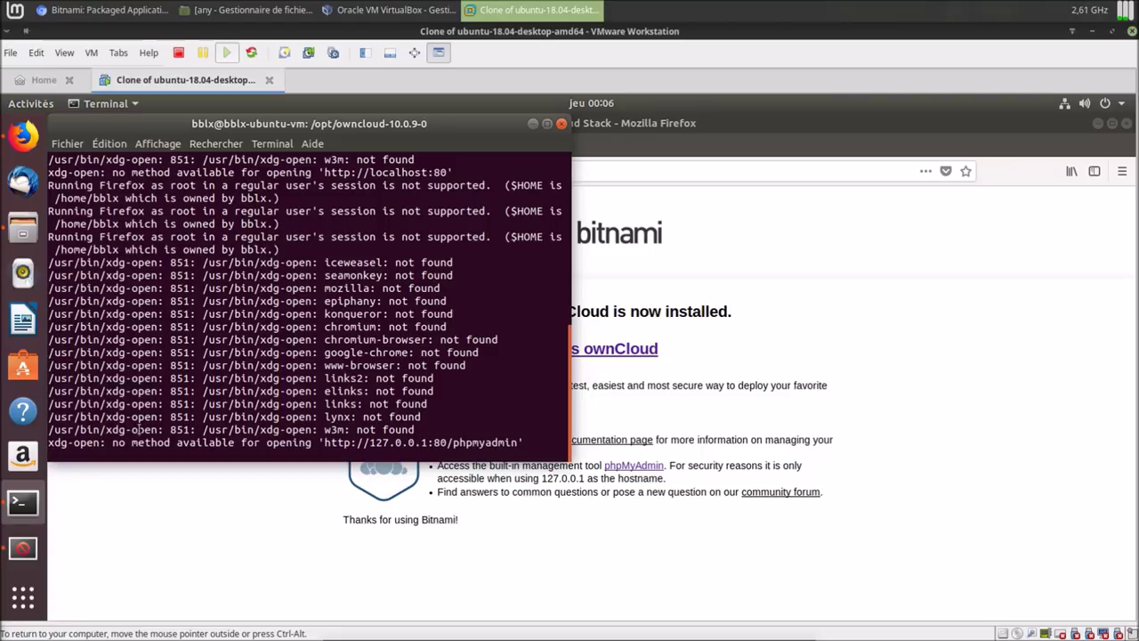
{"action": "left_click", "coordinate": [24, 227]}
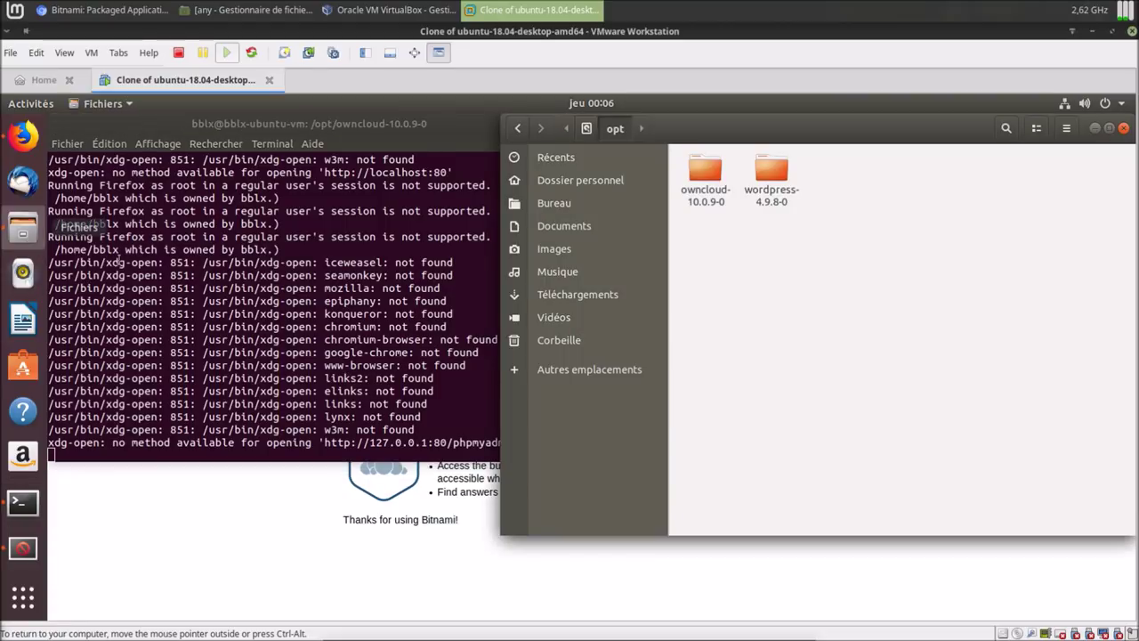
Open a terminal in /opt, change into wordpress-4.9.8-0 and list its files.
{"action": "right_click", "coordinate": [705, 277]}
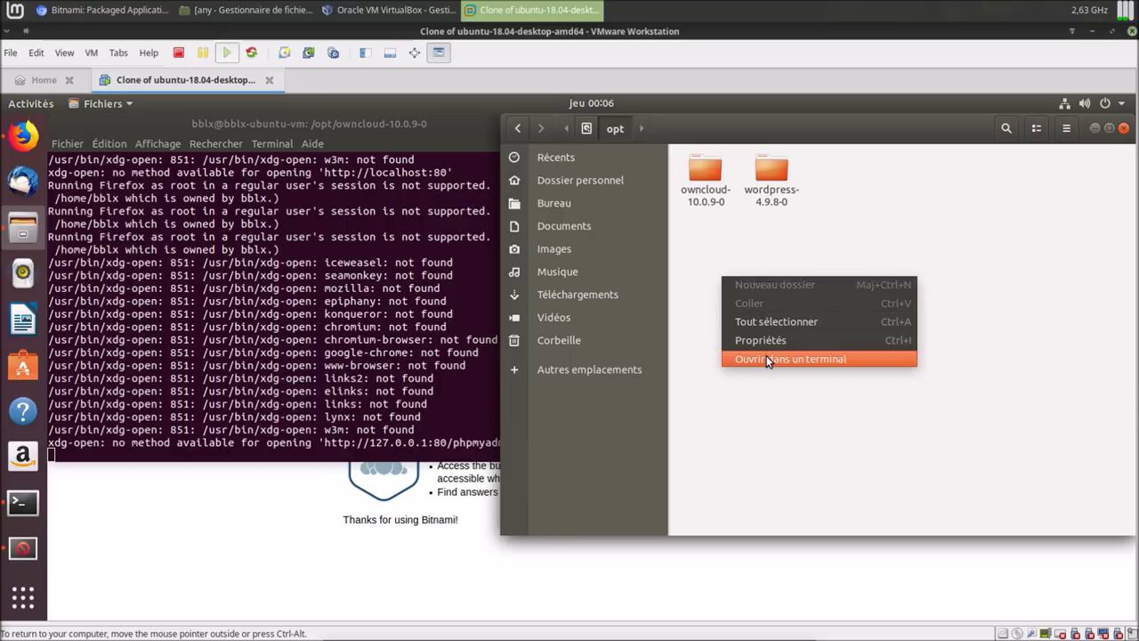
{"action": "left_click", "coordinate": [766, 357]}
{"action": "type", "text": "ls"}
{"action": "key", "text": "Return"}
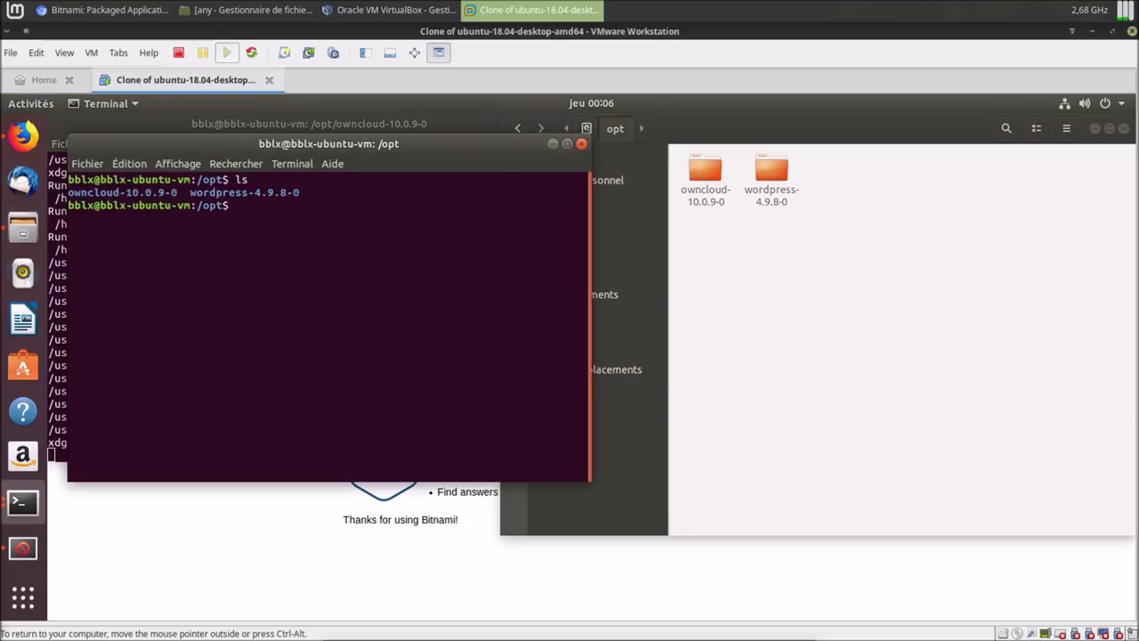
{"action": "type", "text": "cd w"}
{"action": "key", "text": "Tab"}
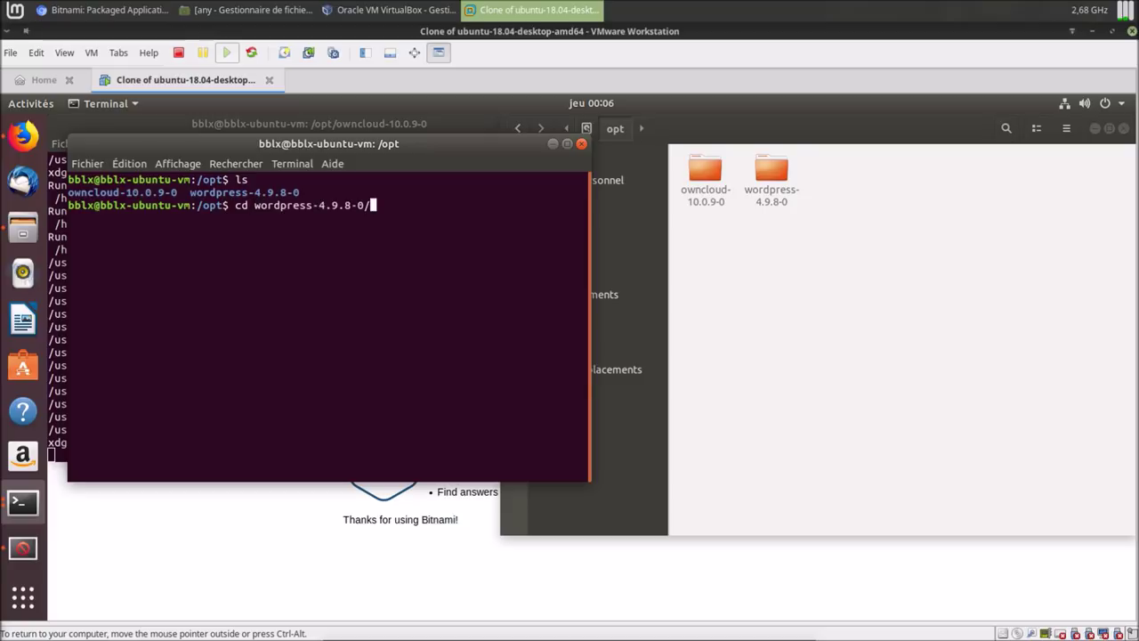
{"action": "key", "text": "Return"}
{"action": "type", "text": "ls"}
{"action": "key", "text": "Return"}
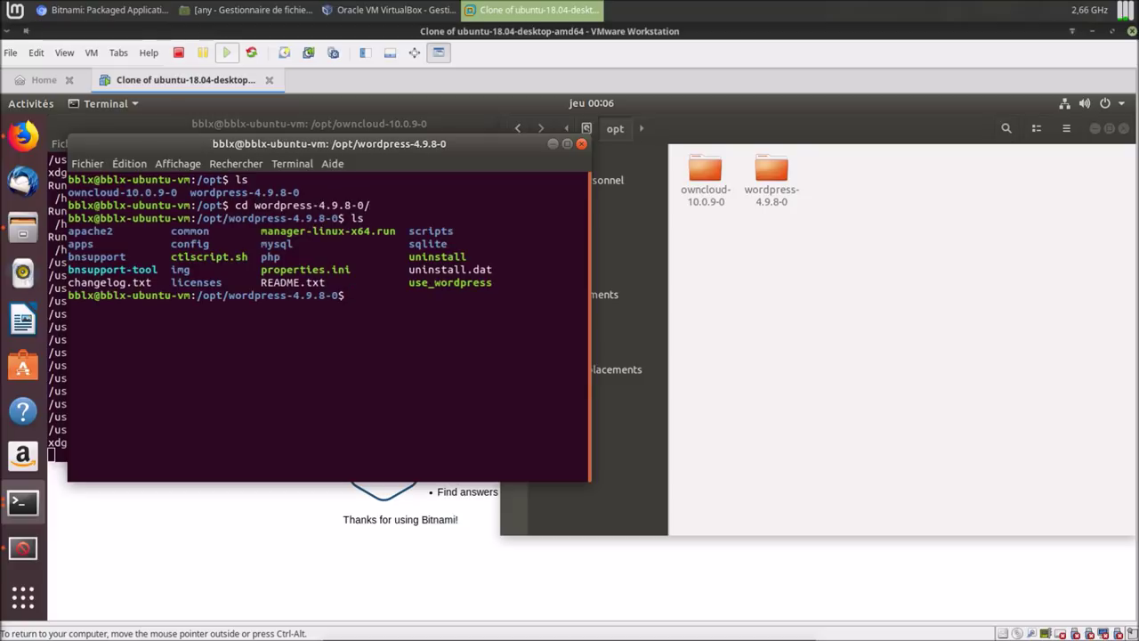
Run sudo ./manager-linux-x64.run and submit the sudo password.
{"action": "type", "text": "sudo ./"}
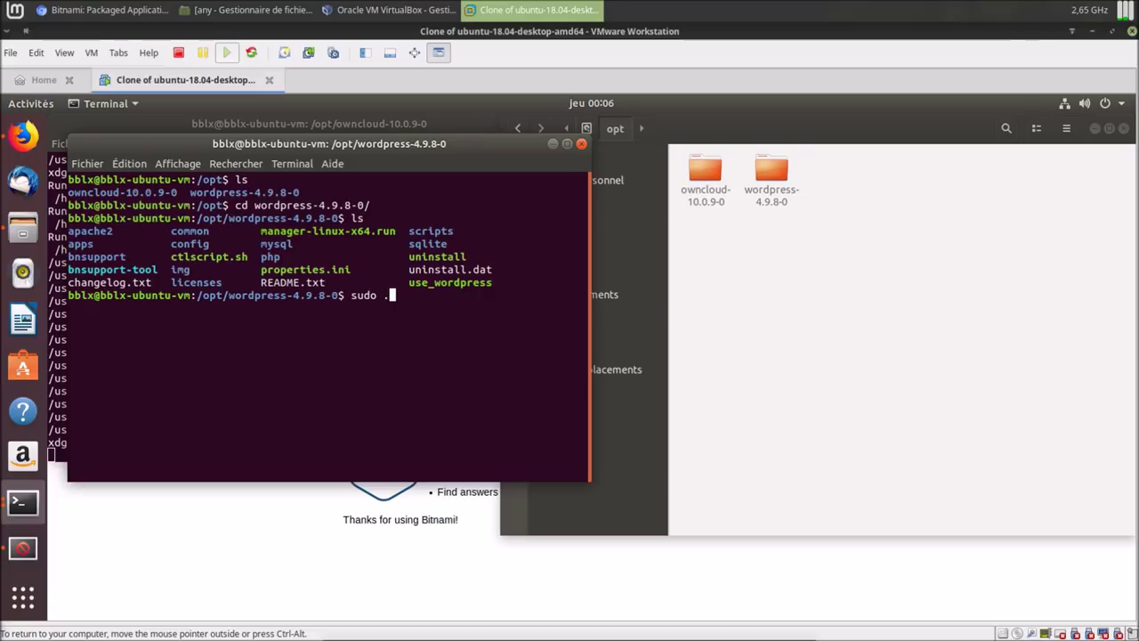
{"action": "right_click", "coordinate": [418, 353]}
{"action": "left_click", "coordinate": [448, 397]}
{"action": "key", "text": "Tab"}
{"action": "key", "text": "Return"}
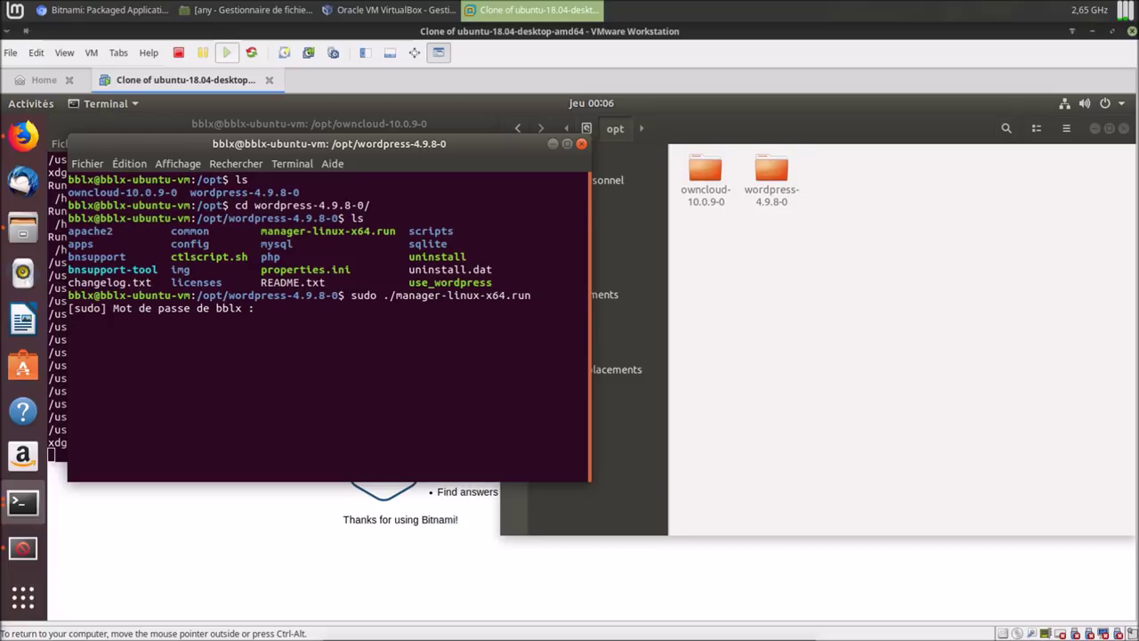
{"action": "key", "text": "Return"}
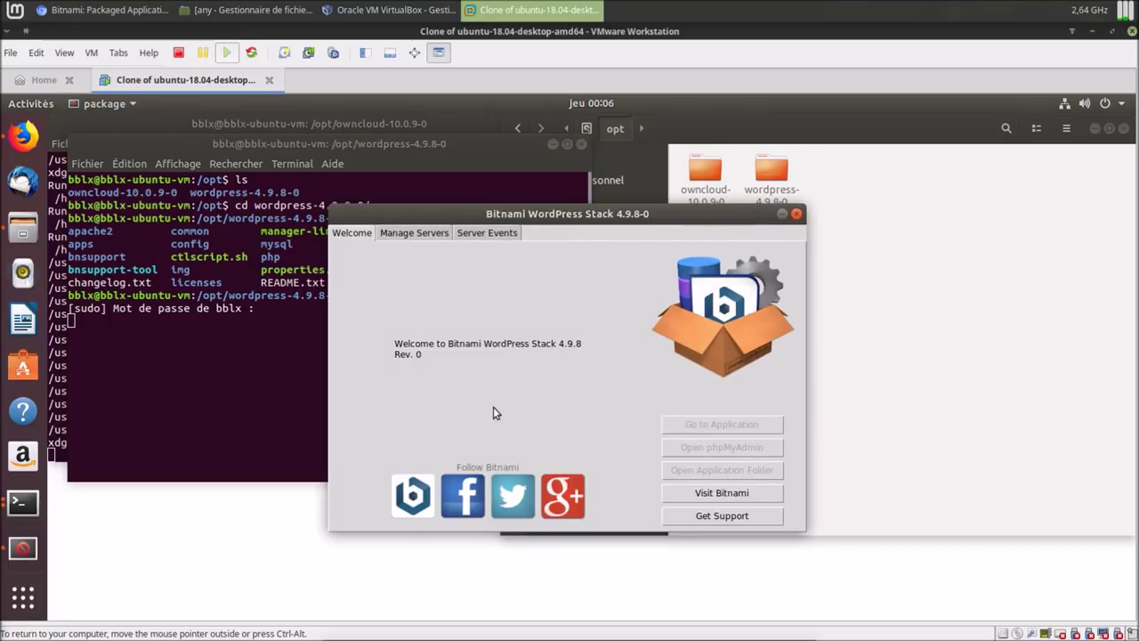
Start All the WordPress stack's MySQL and Apache servers, then Go to Application from Welcome.
{"action": "left_click", "coordinate": [432, 231]}
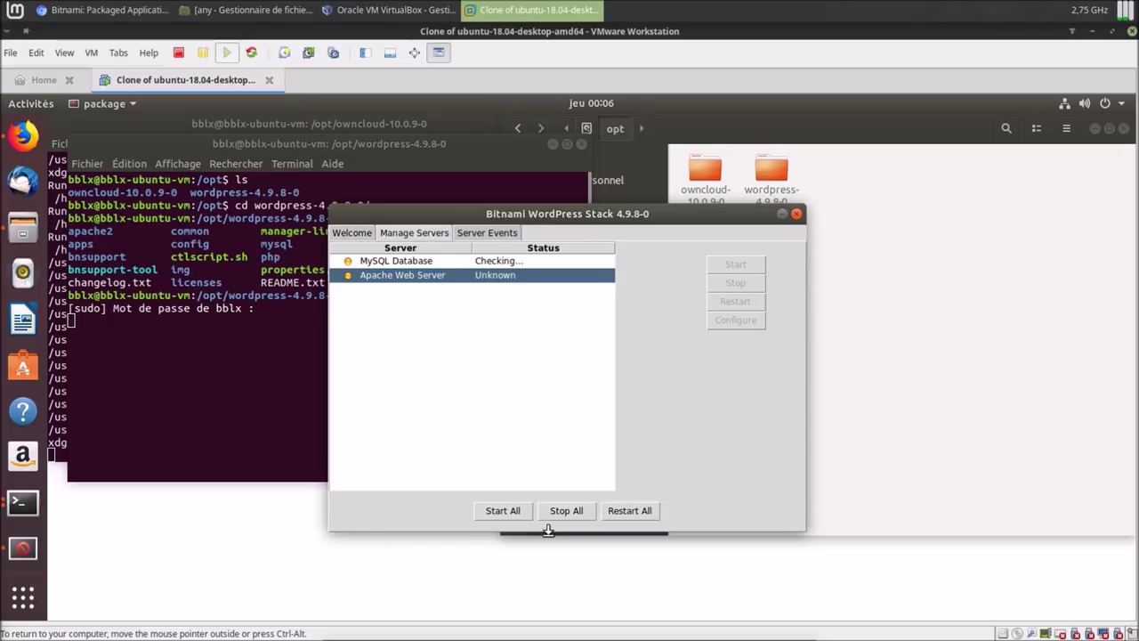
{"action": "left_click", "coordinate": [505, 513]}
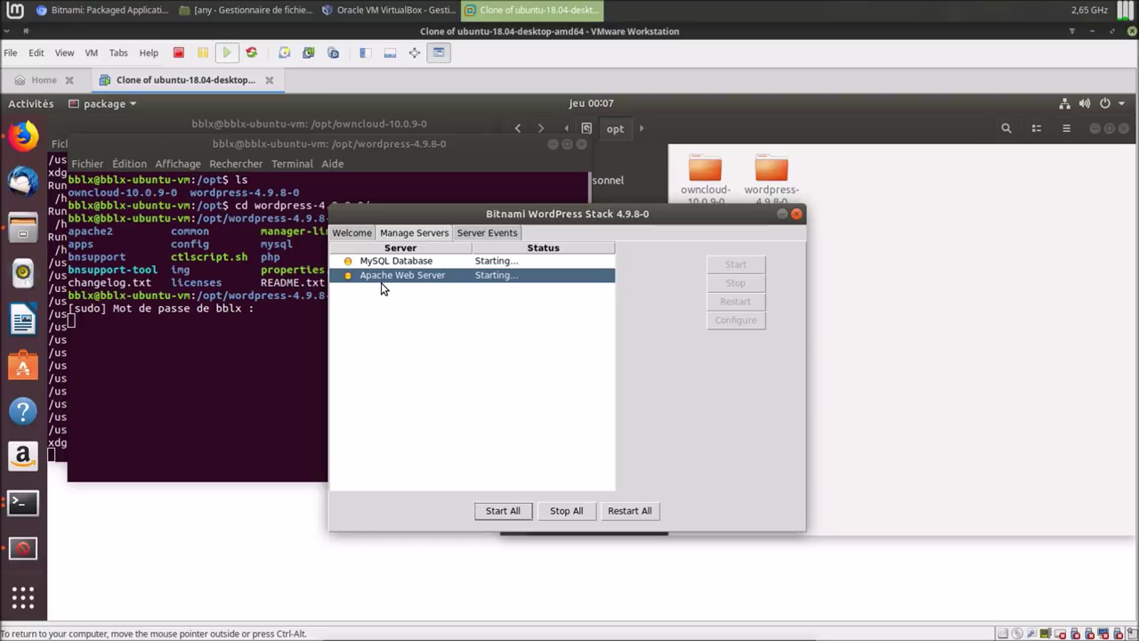
{"action": "left_click", "coordinate": [354, 234]}
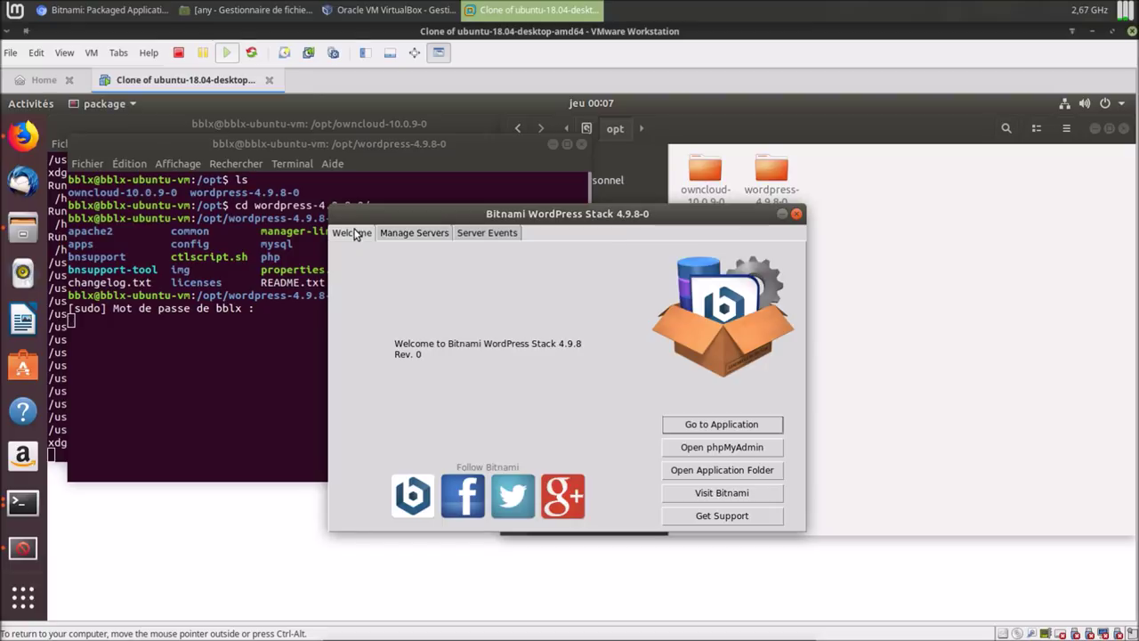
{"action": "left_click", "coordinate": [687, 428]}
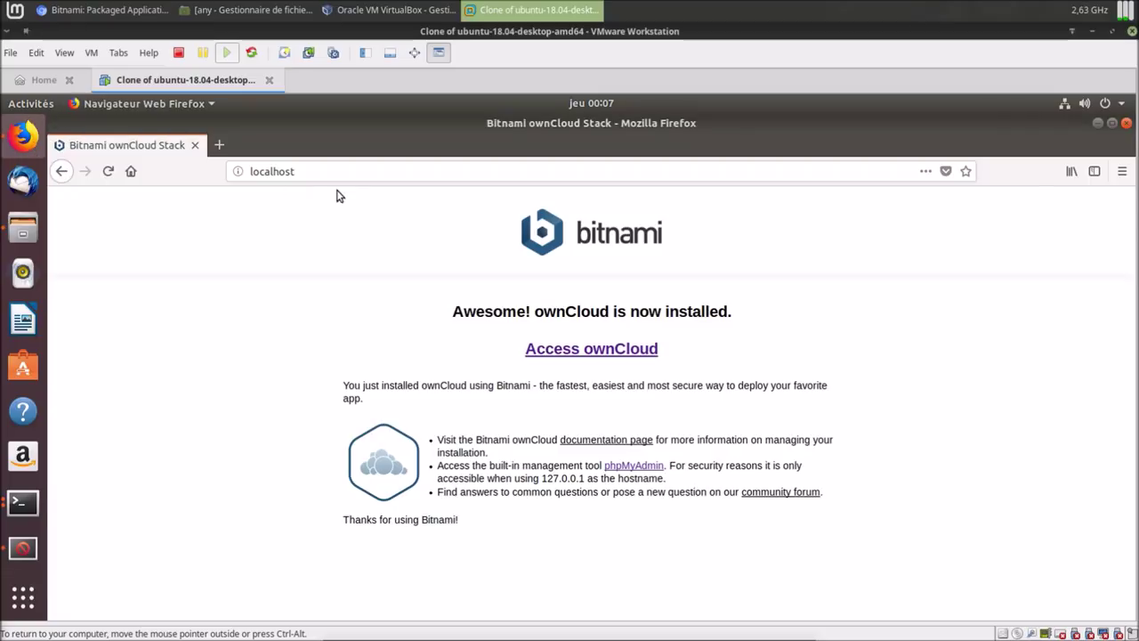
Open localhost:81 to confirm WordPress is installed, close Firefox, and Stop All WordPress servers.
{"action": "left_click", "coordinate": [319, 174]}
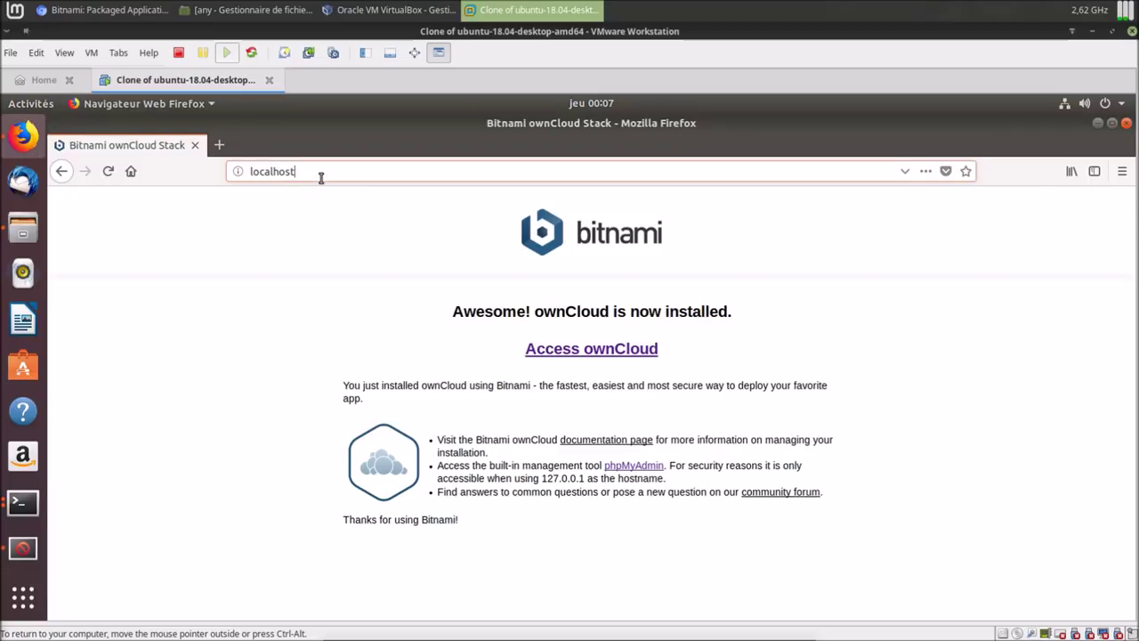
{"action": "type", "text": ":81"}
{"action": "key", "text": "Return"}
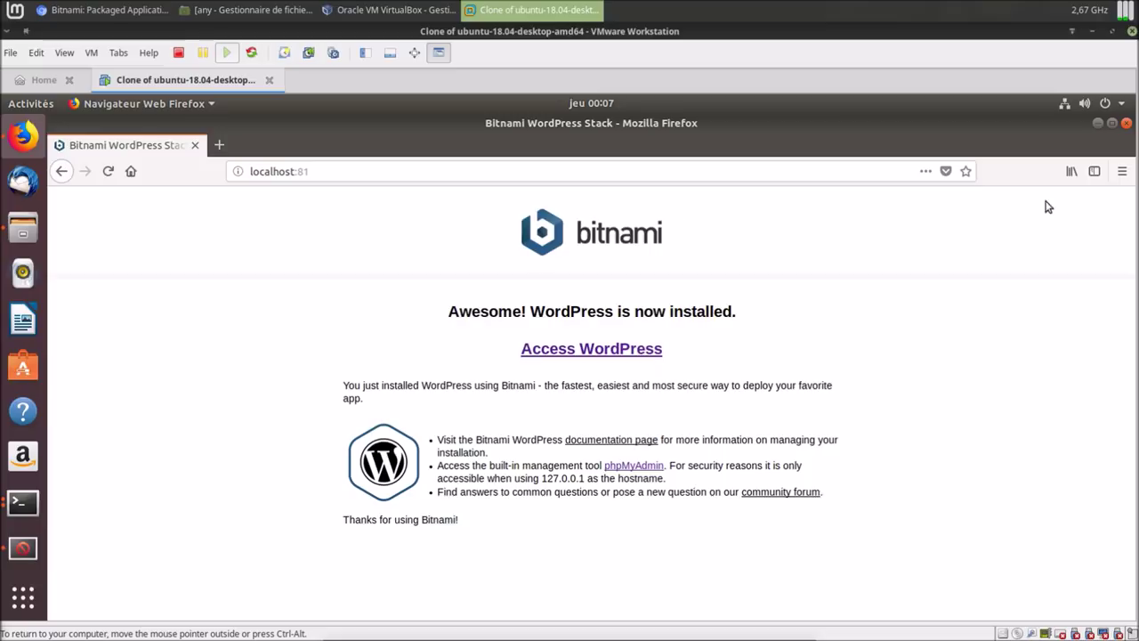
{"action": "left_click", "coordinate": [1127, 125]}
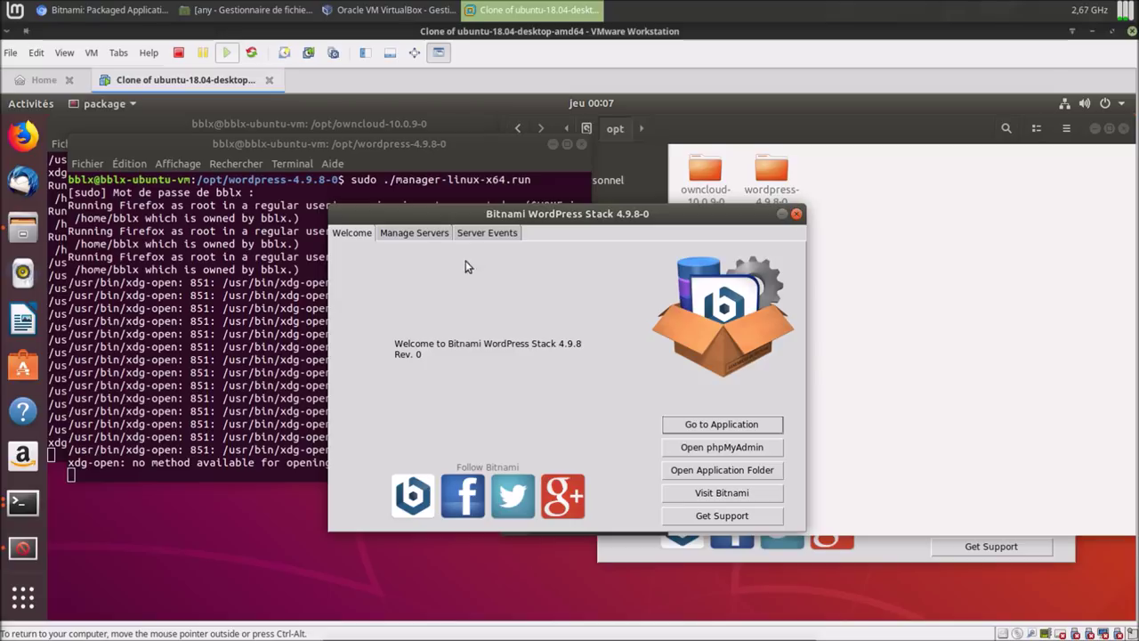
{"action": "left_click", "coordinate": [436, 235]}
{"action": "left_click", "coordinate": [580, 511]}
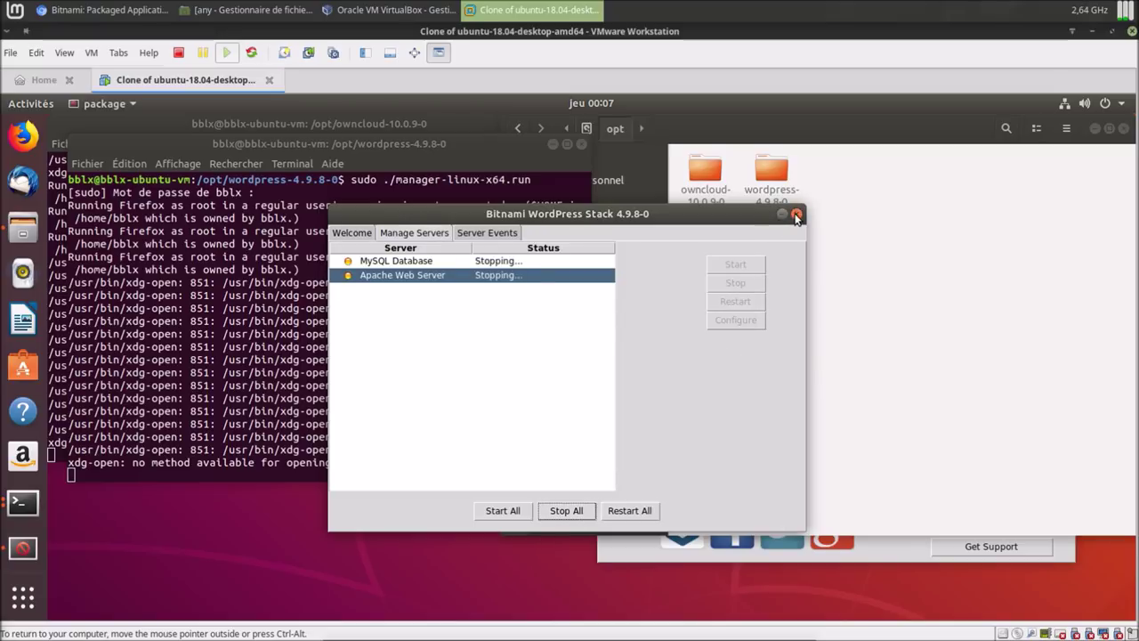
Close the WordPress manager, stop all ownCloud servers, and close the ownCloud manager.
{"action": "left_click", "coordinate": [797, 214]}
{"action": "left_click", "coordinate": [642, 542]}
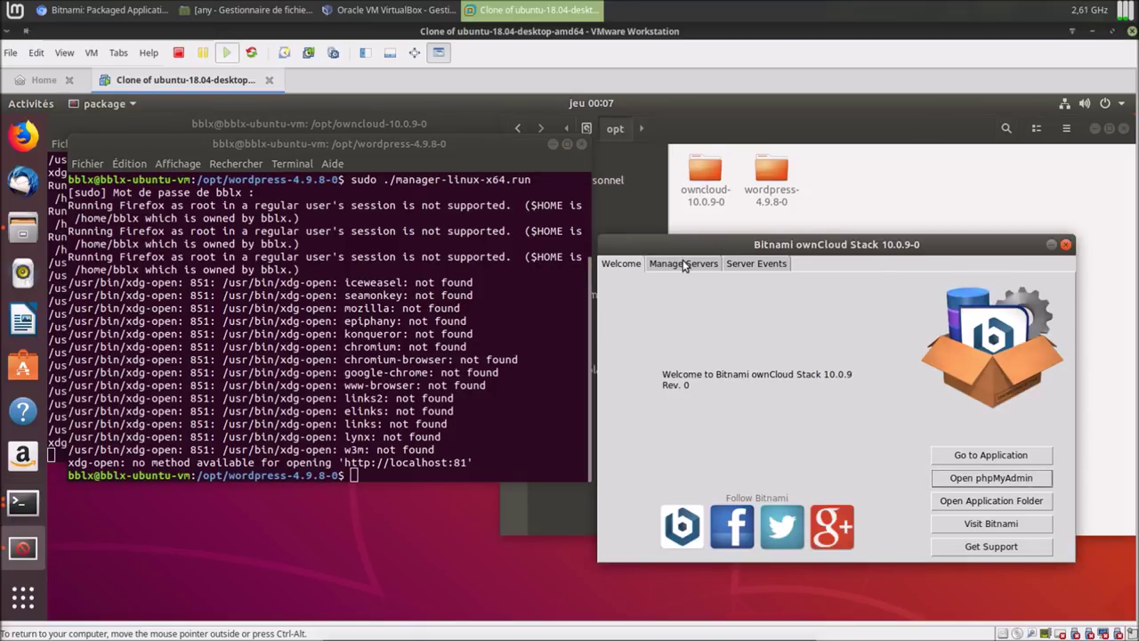
{"action": "left_click", "coordinate": [683, 264]}
{"action": "left_click", "coordinate": [839, 543]}
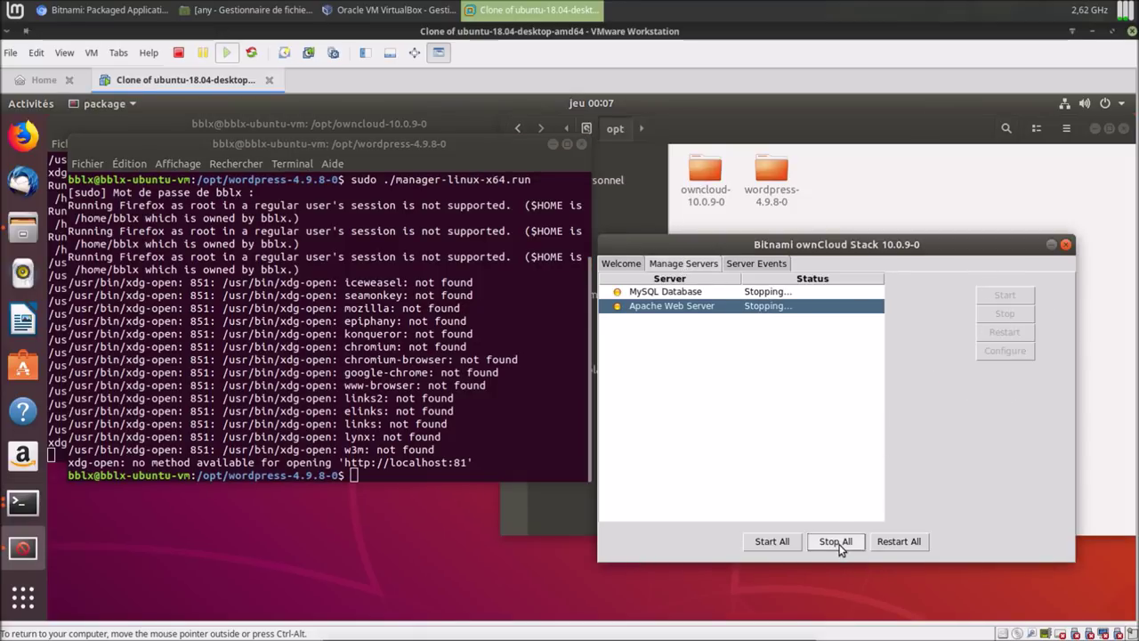
{"action": "left_click", "coordinate": [1064, 246]}
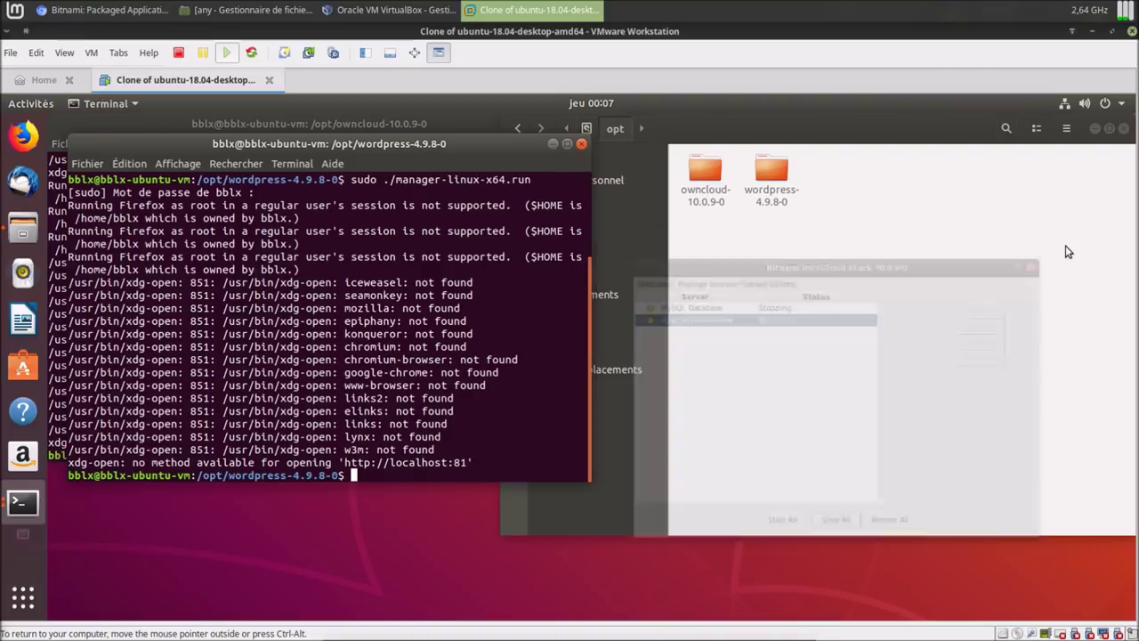
Run sudo ./uninstall in both the wordpress and the ownCloud terminals.
{"action": "mouse_move", "coordinate": [950, 127]}
{"action": "left_mouse_down"}
{"action": "mouse_move", "coordinate": [901, 147]}
{"action": "mouse_move", "coordinate": [947, 127]}
{"action": "left_mouse_up"}
{"action": "left_click_drag", "start_coordinate": [425, 142], "coordinate": [696, 220]}
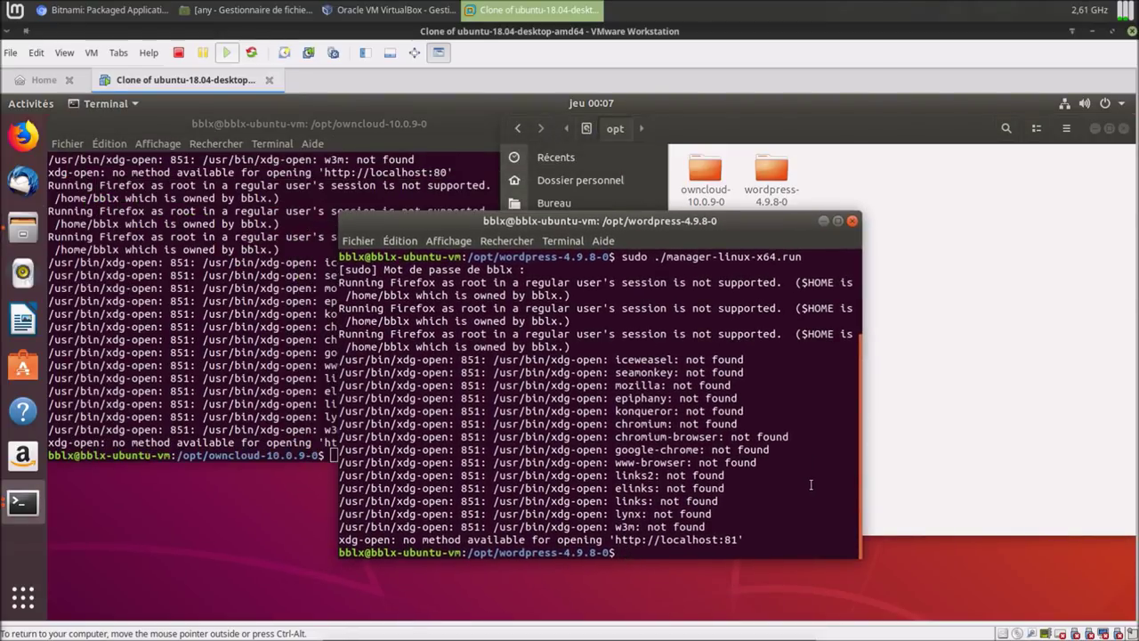
{"action": "type", "text": "ls"}
{"action": "key", "text": "Return"}
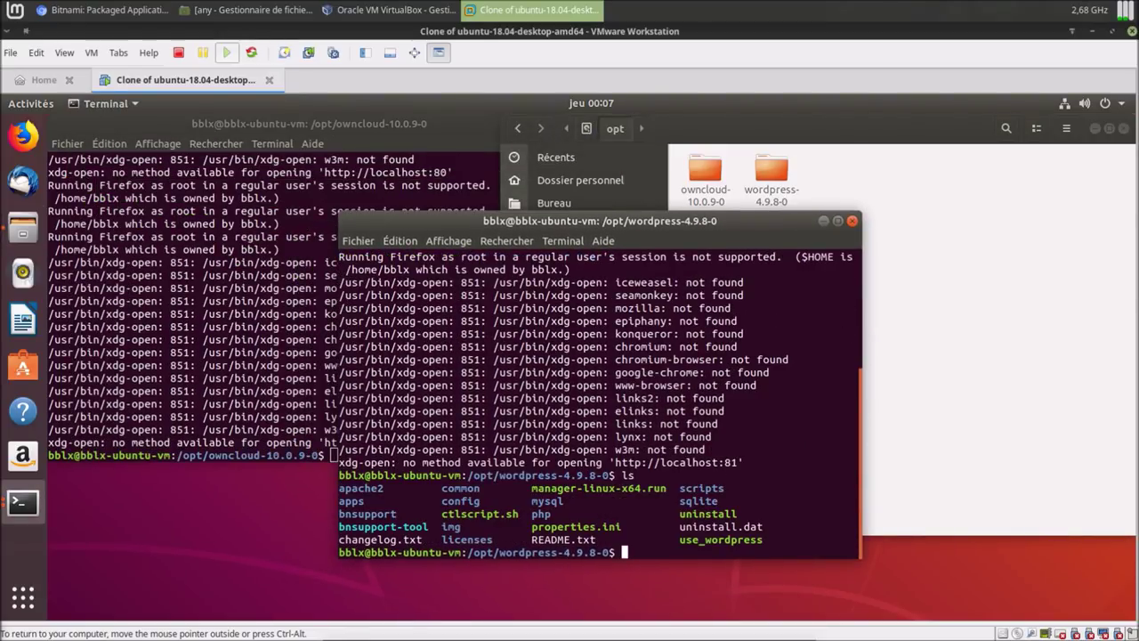
{"action": "type", "text": "sudo ./"}
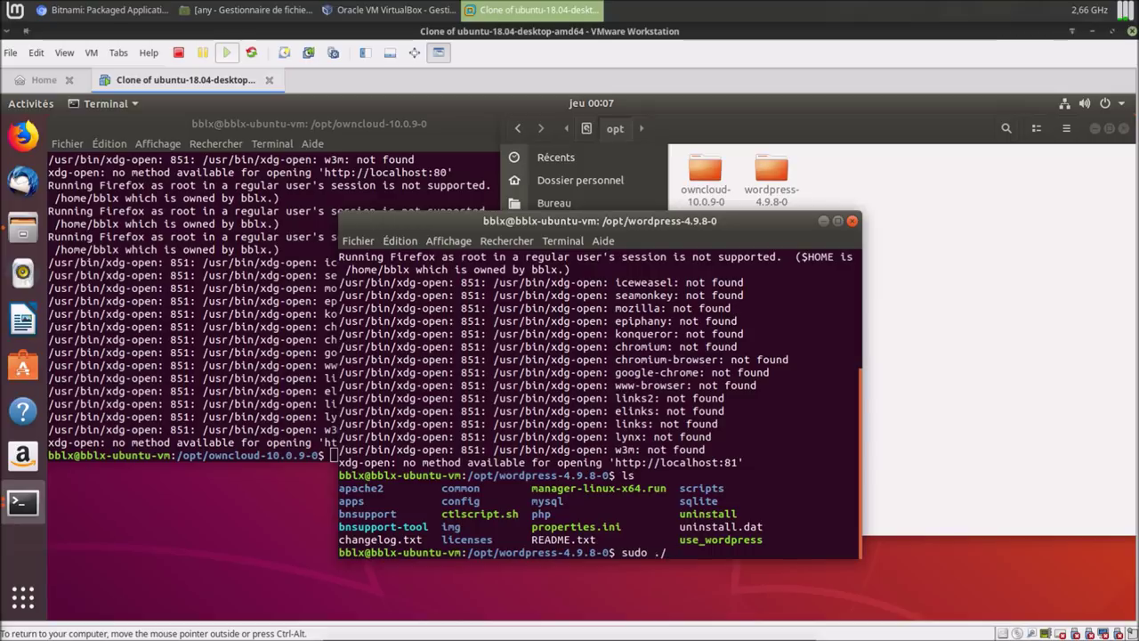
{"action": "type", "text": "uninstall"}
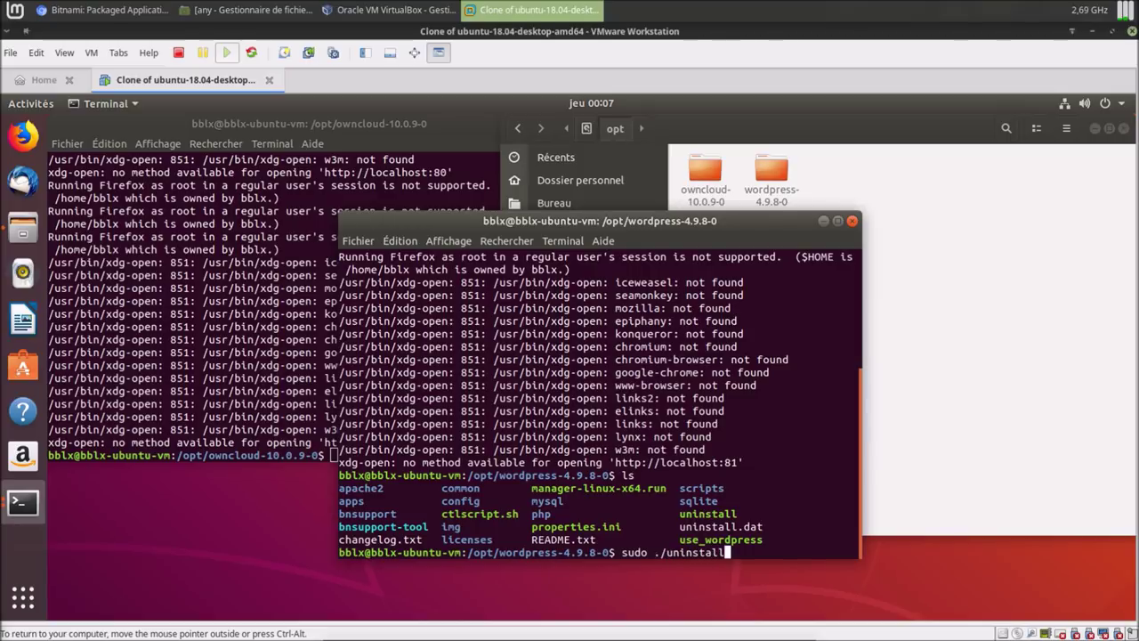
{"action": "key", "text": "Return"}
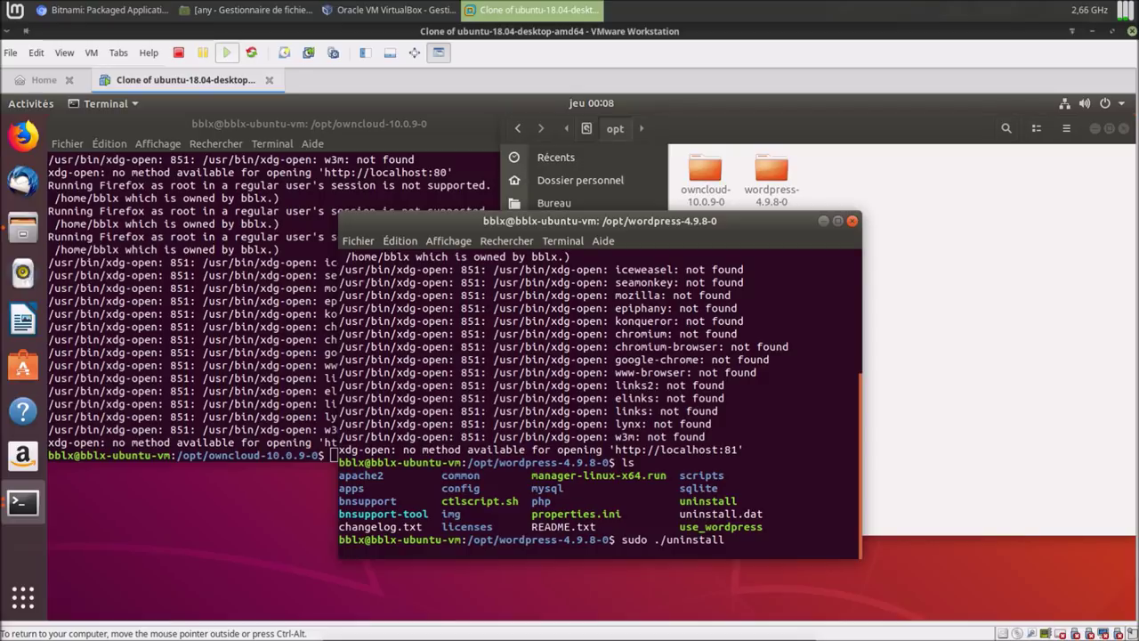
{"action": "left_click", "coordinate": [337, 123]}
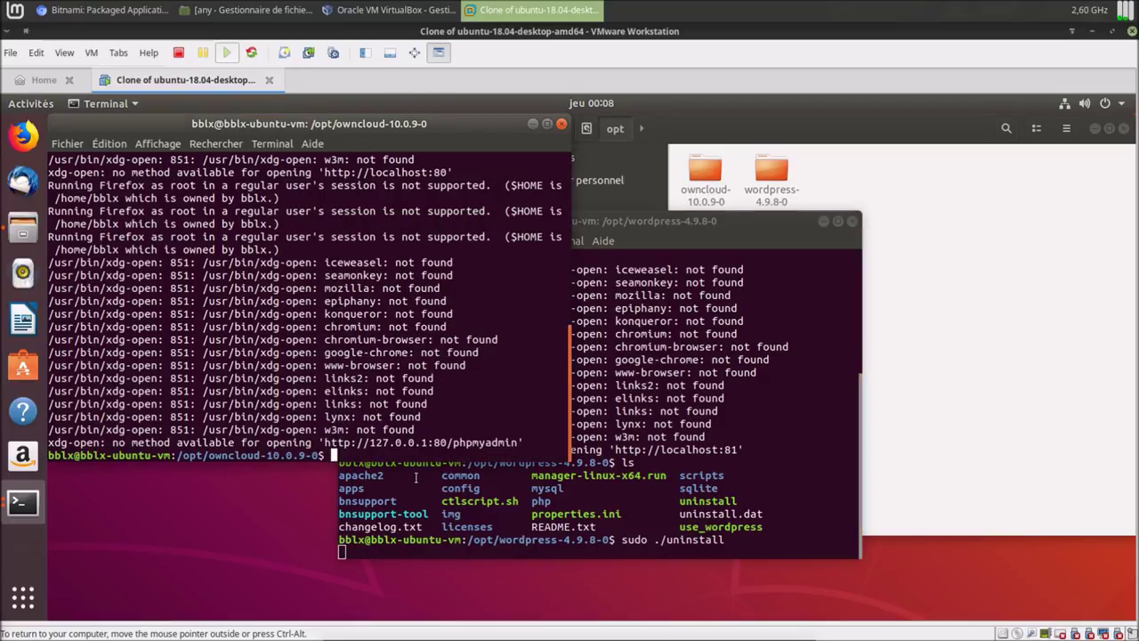
{"action": "type", "text": "sudo ./uninstall"}
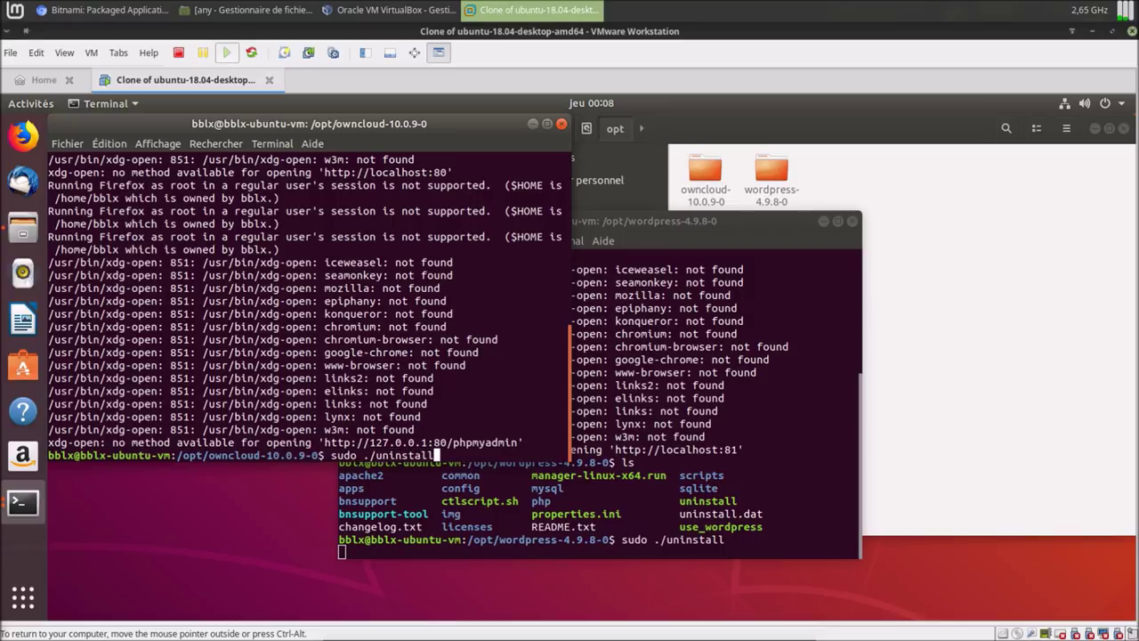
{"action": "key", "text": "Return"}
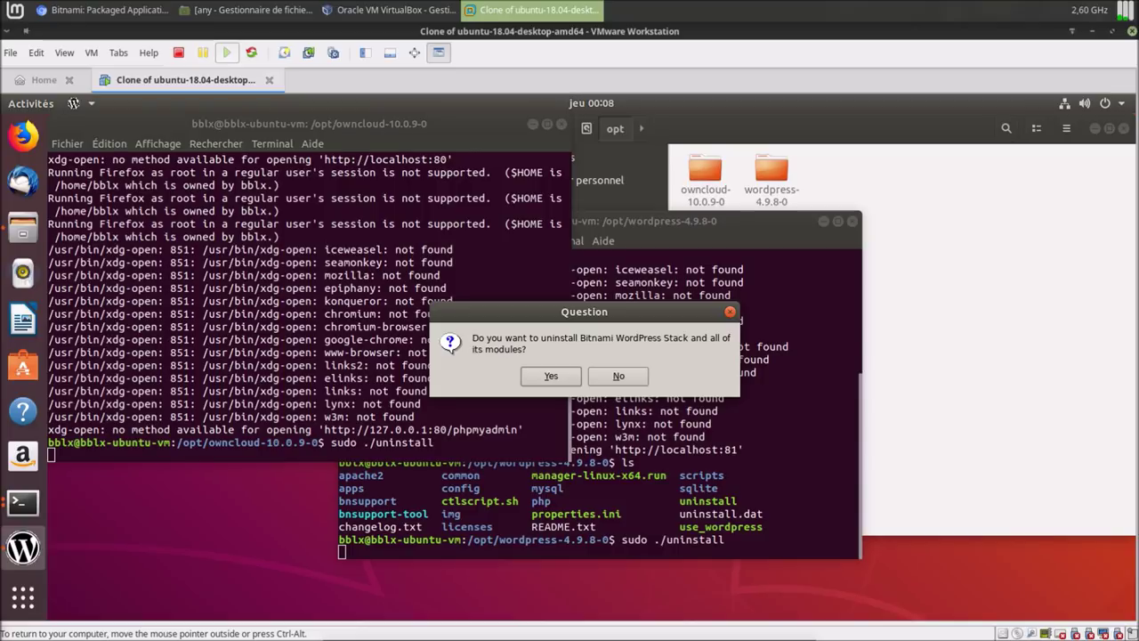
Confirm both WordPress and ownCloud uninstall questions and acknowledge both completion dialogs.
{"action": "left_click", "coordinate": [568, 380]}
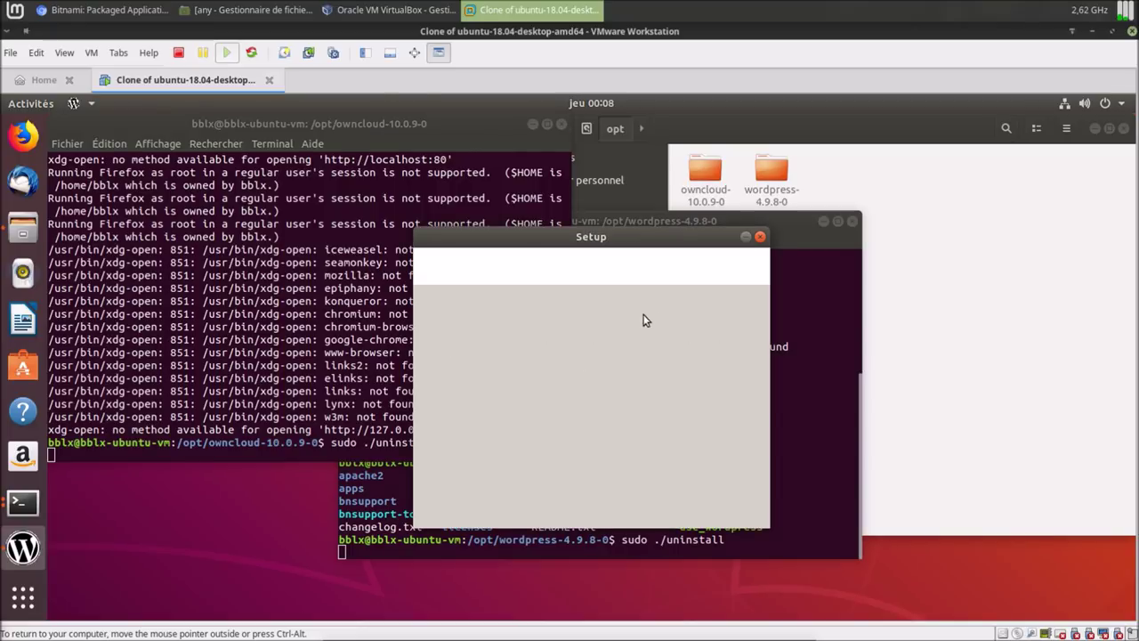
{"action": "left_click_drag", "start_coordinate": [672, 238], "coordinate": [304, 317]}
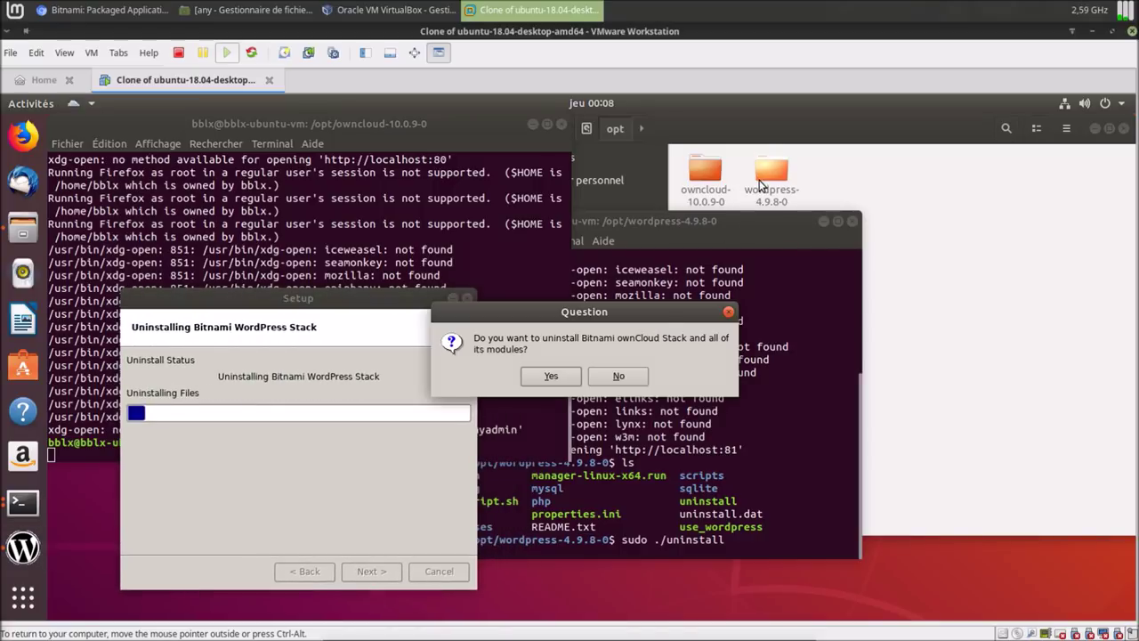
{"action": "left_click", "coordinate": [575, 375]}
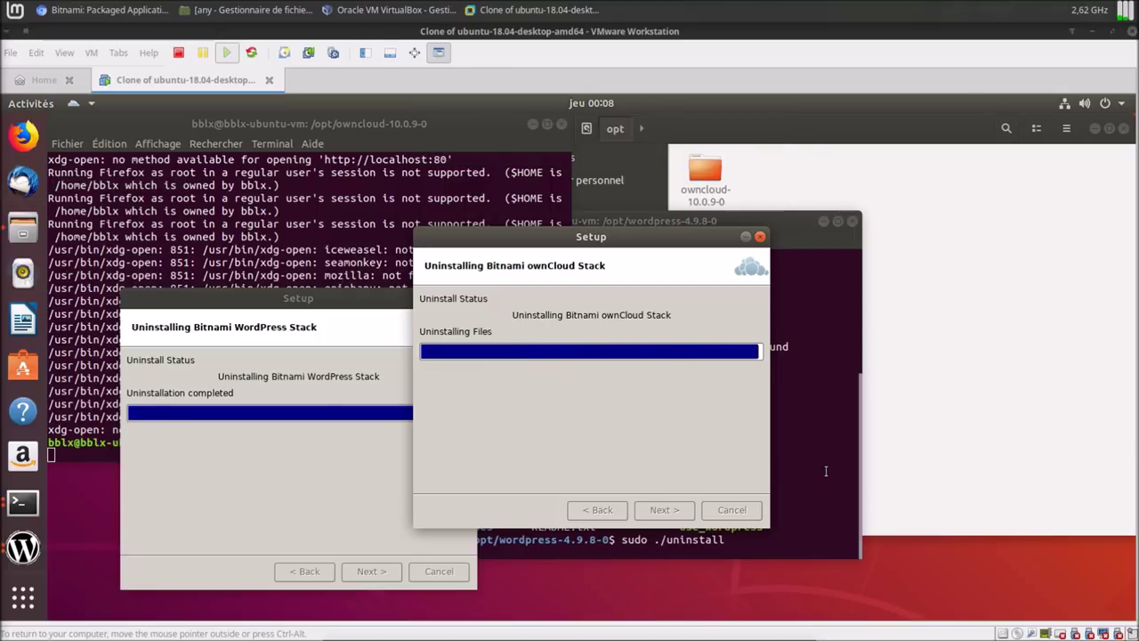
{"action": "left_click", "coordinate": [597, 377]}
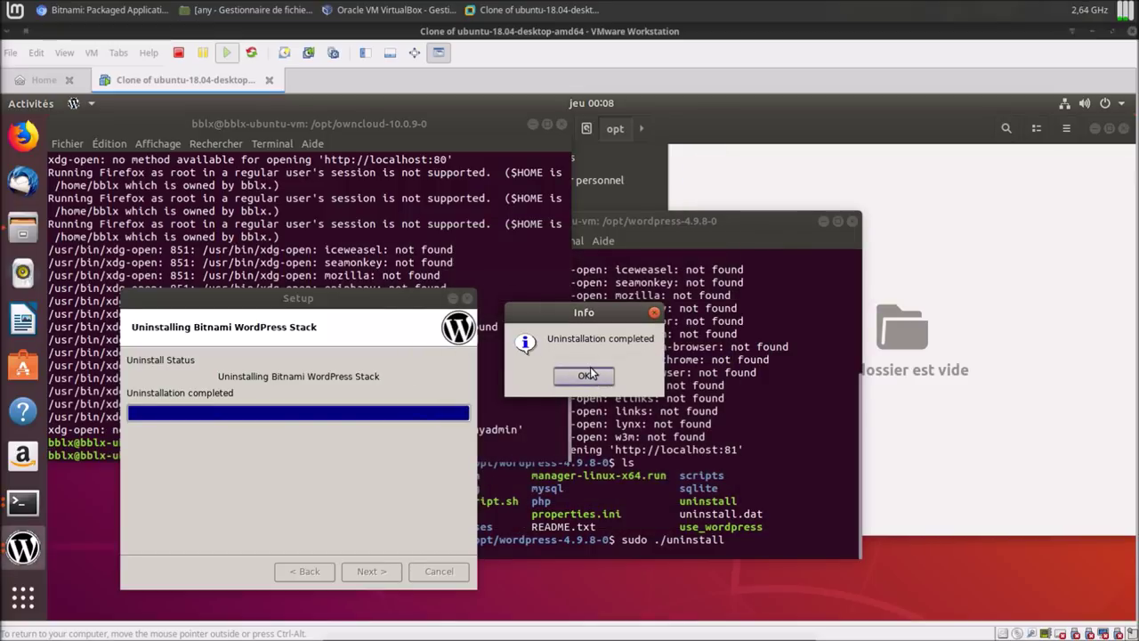
{"action": "left_click", "coordinate": [590, 368]}
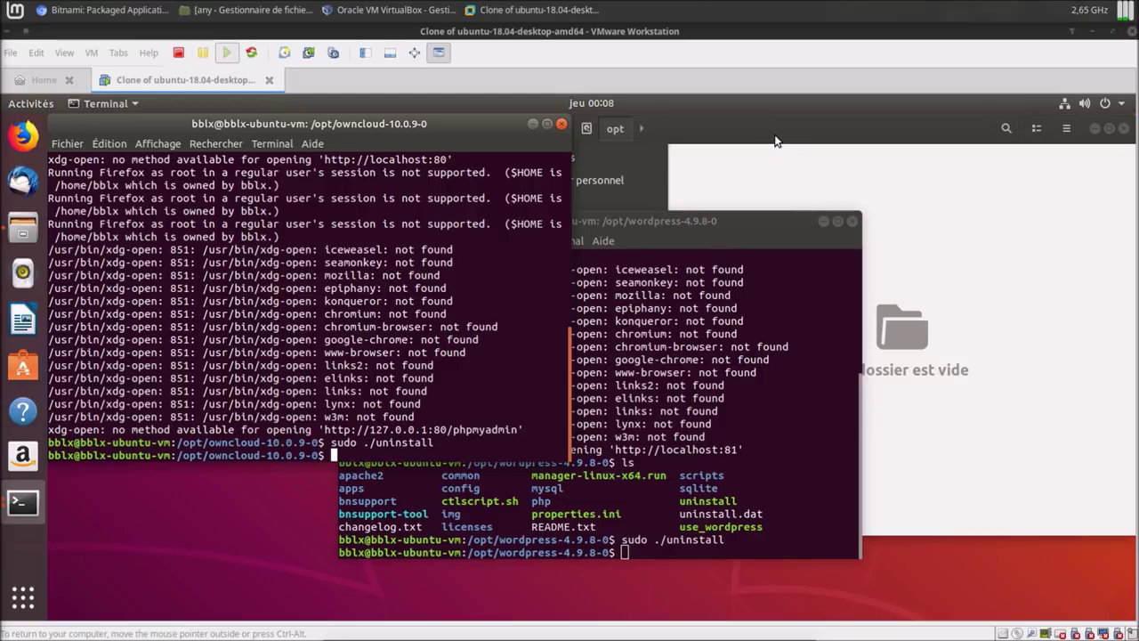
Close both terminals and the file browser, then shut down the Ubuntu guest with Éteindre.
{"action": "left_click", "coordinate": [851, 220]}
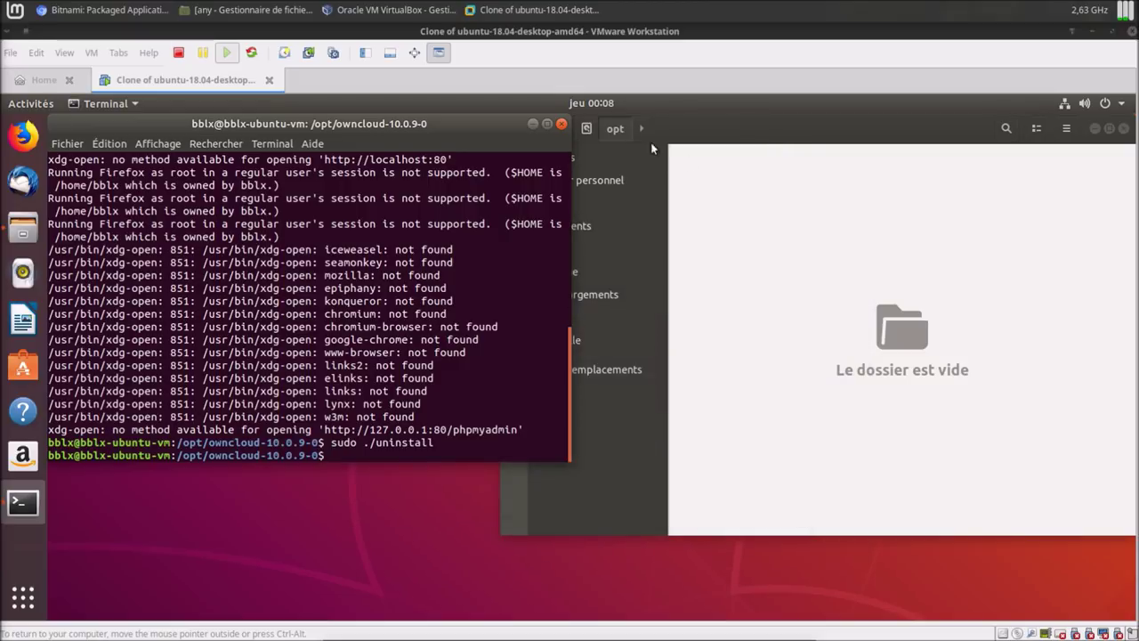
{"action": "left_click", "coordinate": [561, 124]}
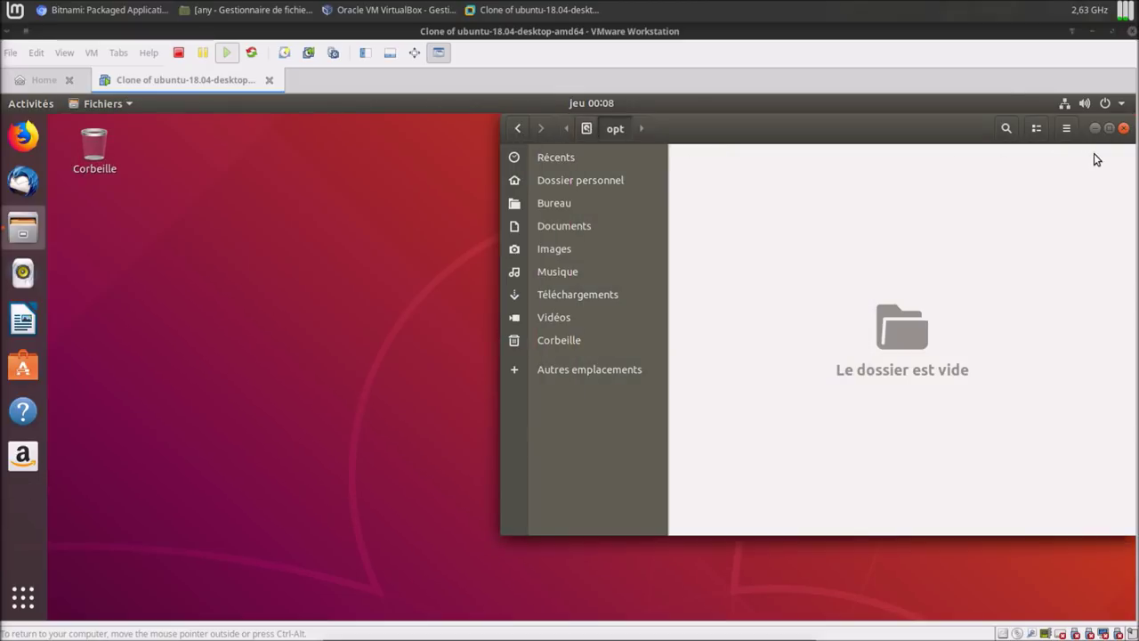
{"action": "left_click", "coordinate": [1123, 128]}
{"action": "left_click", "coordinate": [1120, 104]}
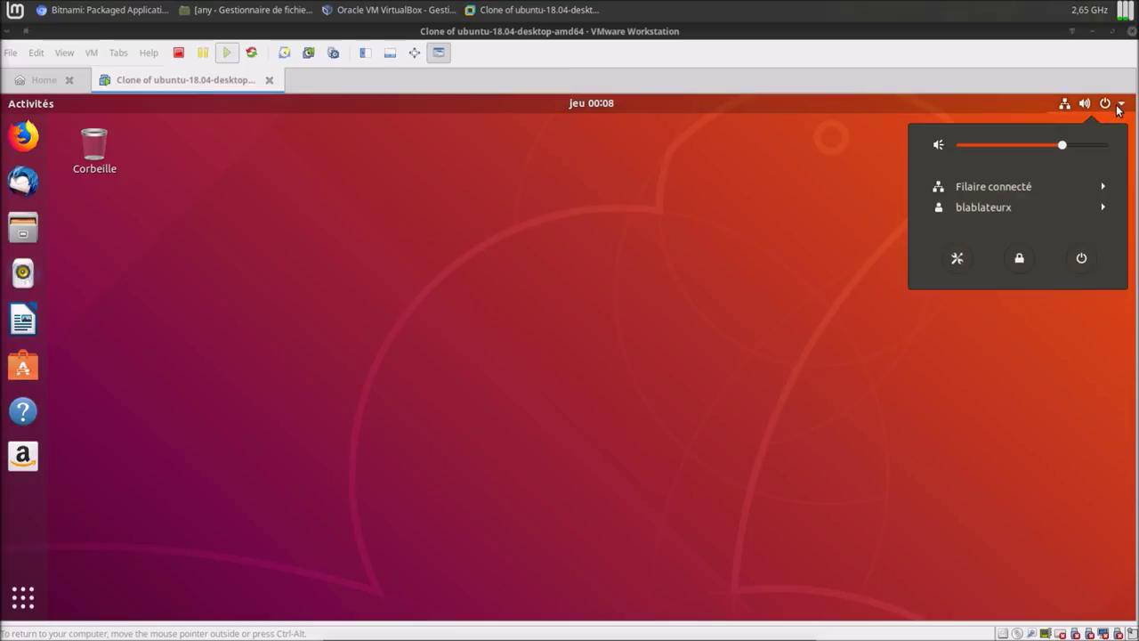
{"action": "left_click", "coordinate": [1080, 258]}
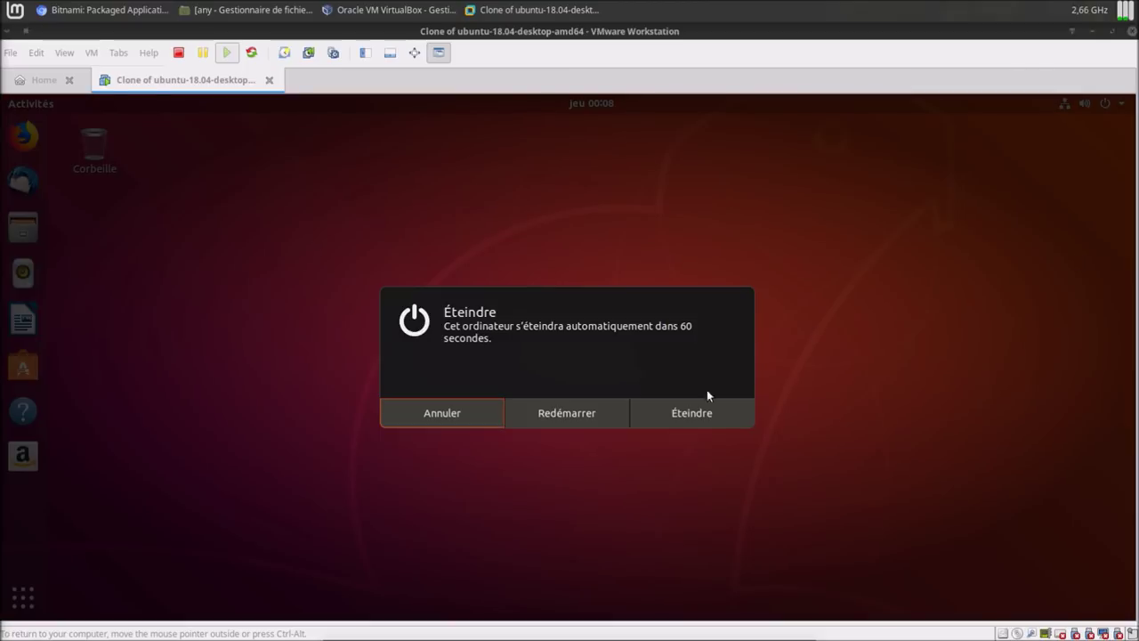
{"action": "left_click", "coordinate": [687, 415]}
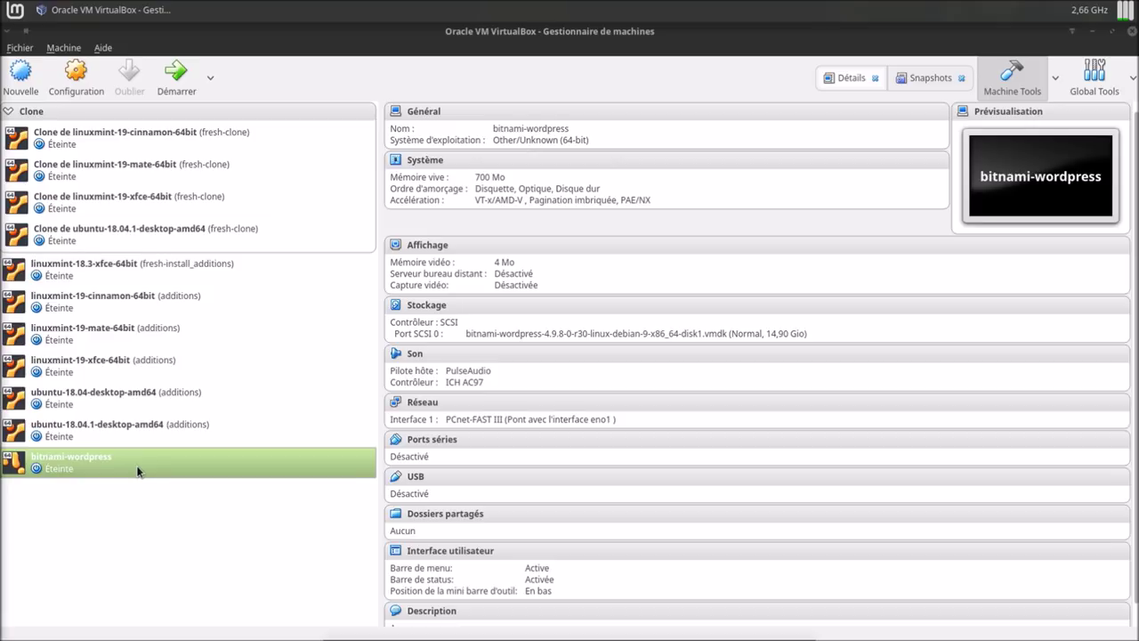
In bitnami-wordpress settings, set Type to Linux and Version to Debian (64-bit).
{"action": "left_click", "coordinate": [78, 86]}
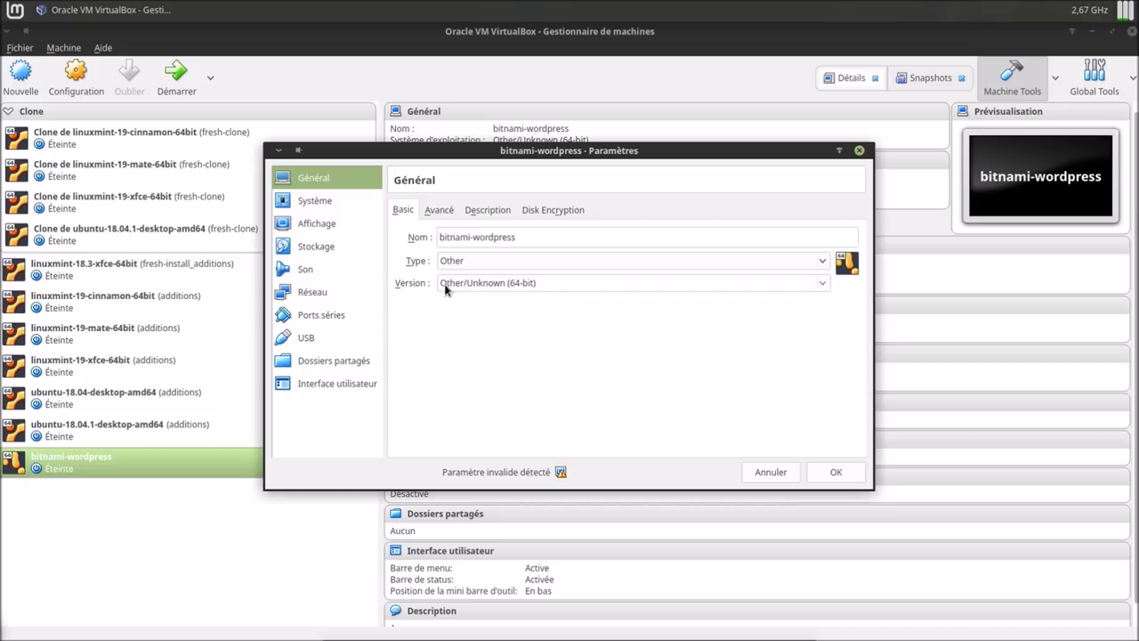
{"action": "left_click", "coordinate": [824, 261]}
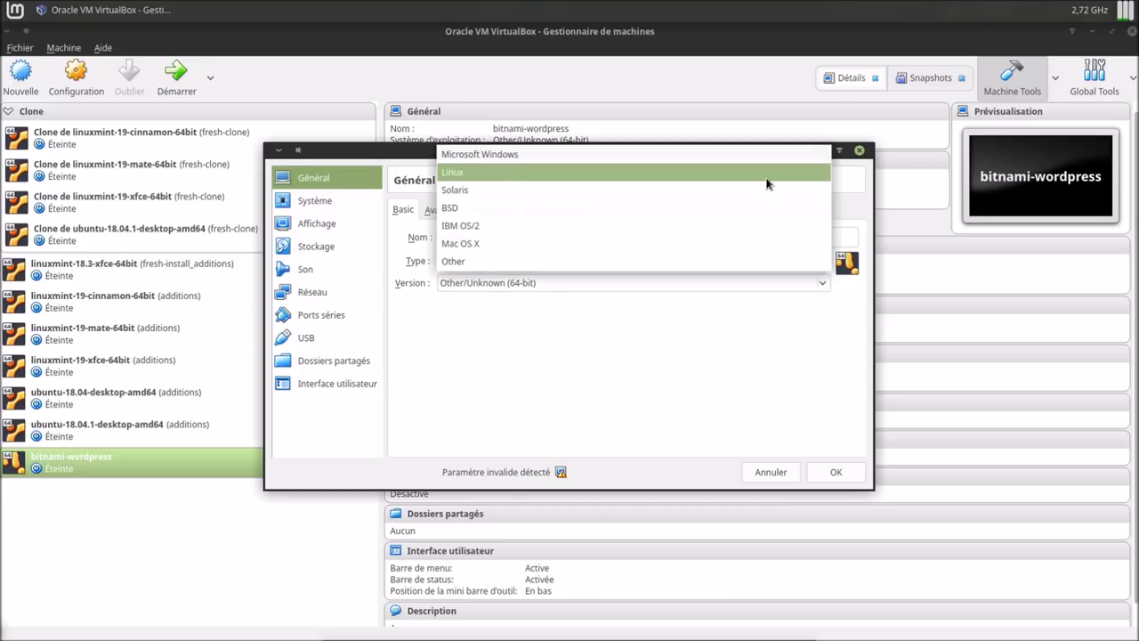
{"action": "left_click", "coordinate": [767, 174]}
{"action": "left_click", "coordinate": [821, 282]}
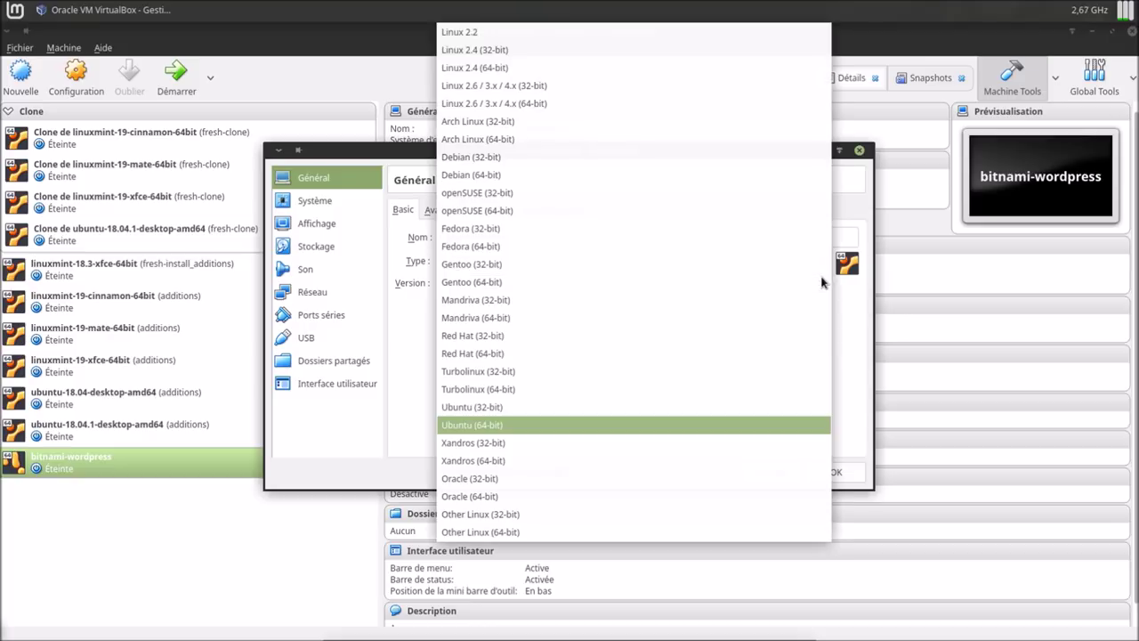
{"action": "left_click", "coordinate": [504, 176]}
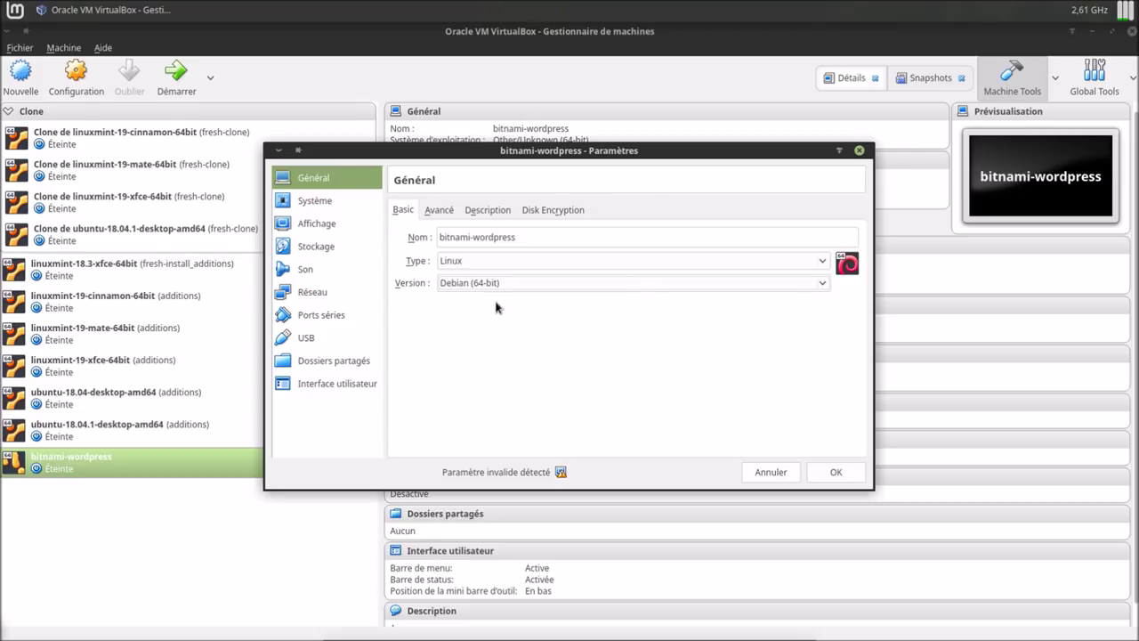
{"action": "mouse_move", "coordinate": [560, 473]}
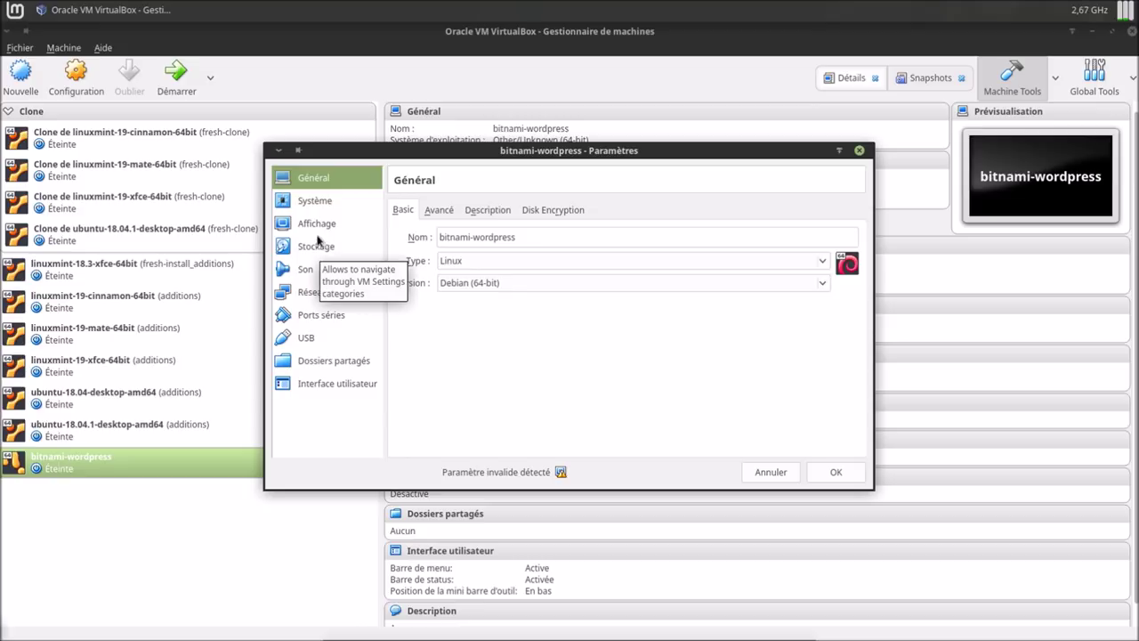
Save the Debian setting, then raise bitnami-wordpress's video memory to 7 MB to clear the warning.
{"action": "left_click", "coordinate": [316, 225]}
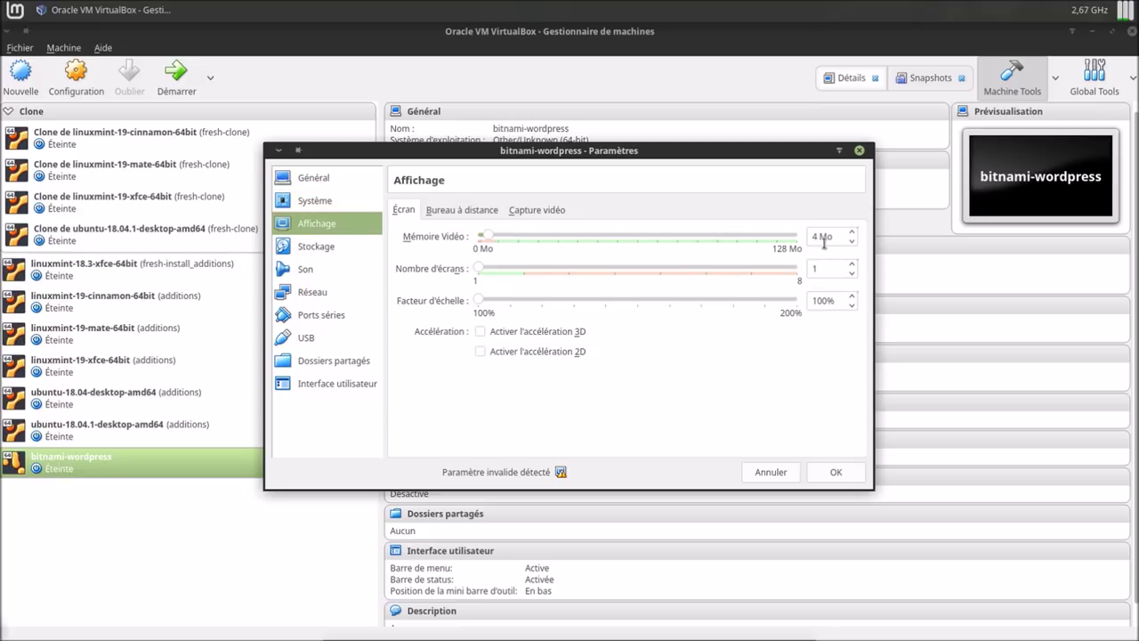
{"action": "left_click", "coordinate": [849, 472]}
{"action": "left_click", "coordinate": [75, 75]}
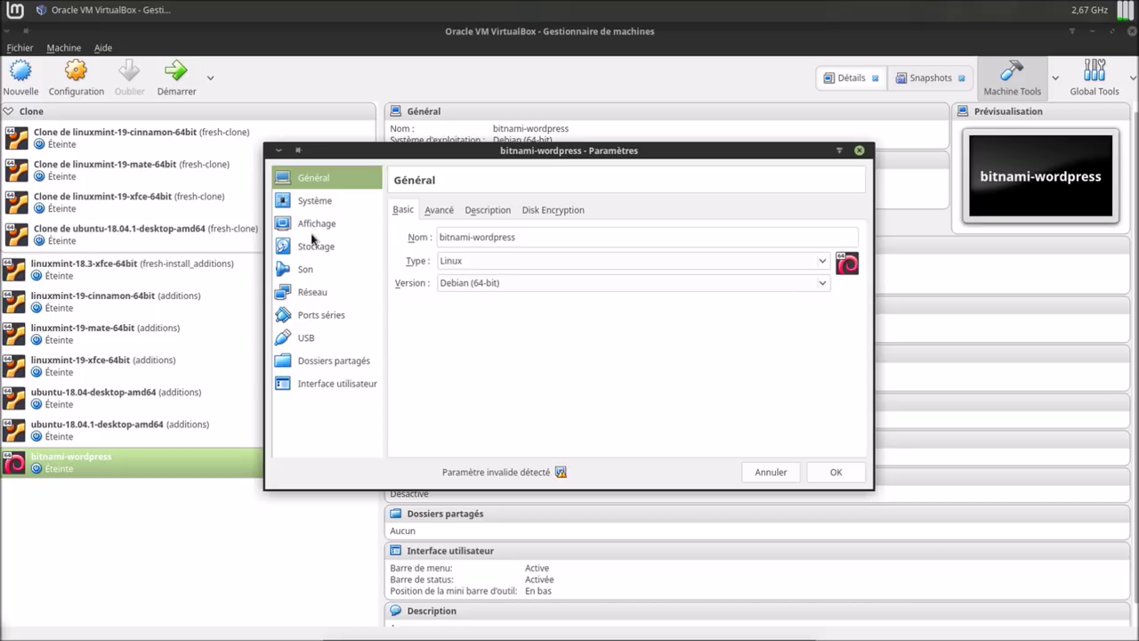
{"action": "left_click", "coordinate": [313, 224]}
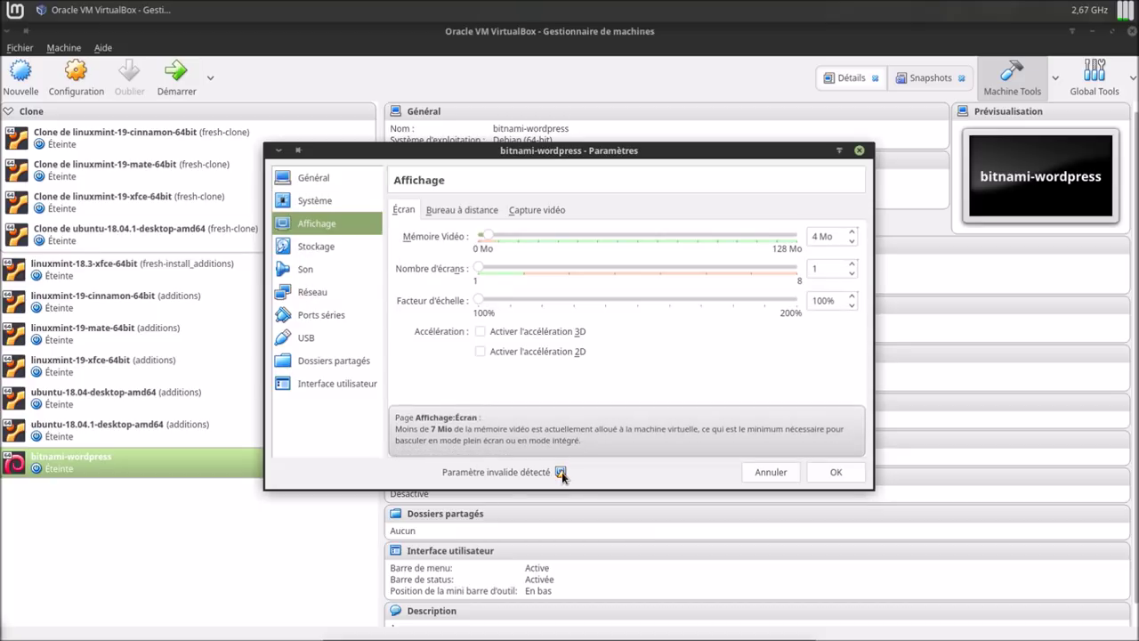
{"action": "left_click", "coordinate": [852, 234]}
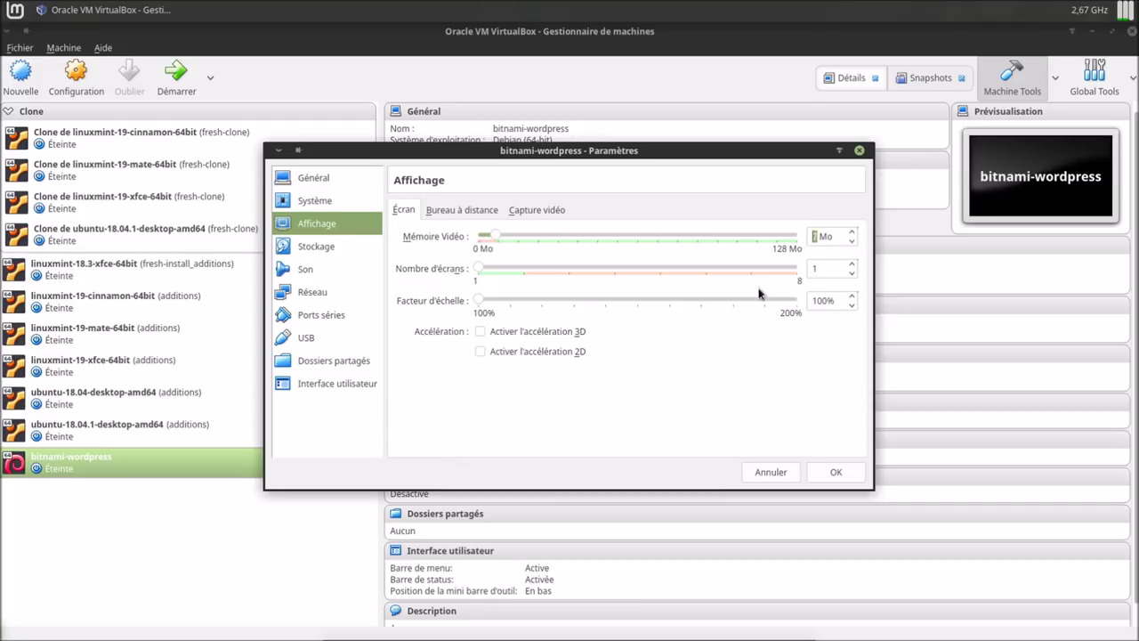
{"action": "left_click", "coordinate": [319, 294]}
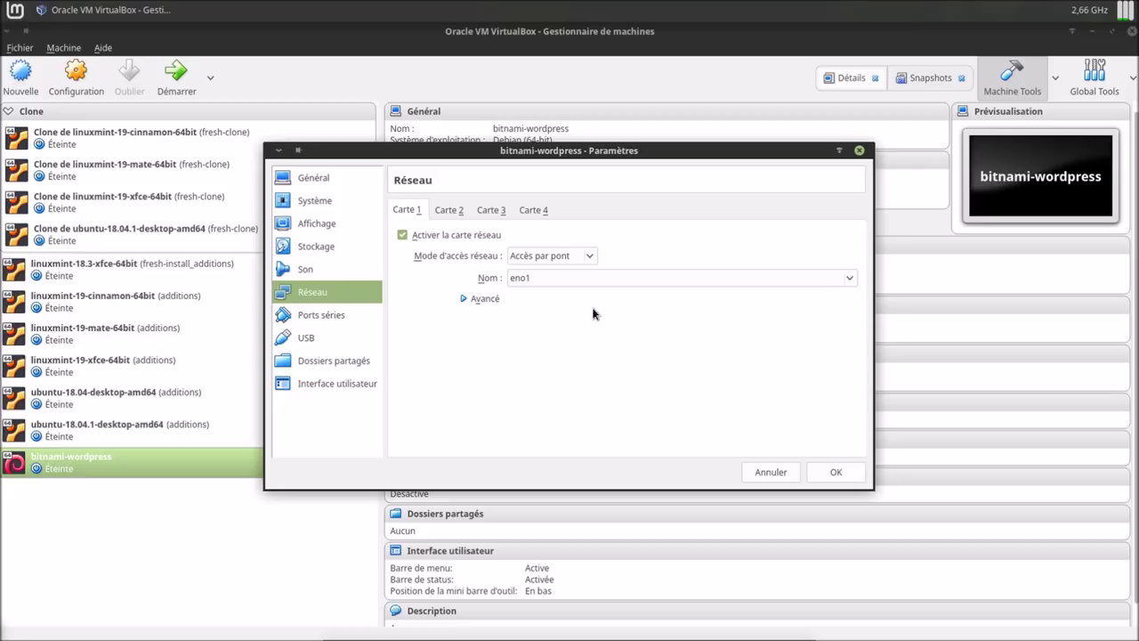
Keep adapter 1 bridged to eno1 and set its type to Intel PRO/1000 MT Desktop.
{"action": "left_click", "coordinate": [587, 255]}
{"action": "left_click", "coordinate": [583, 256]}
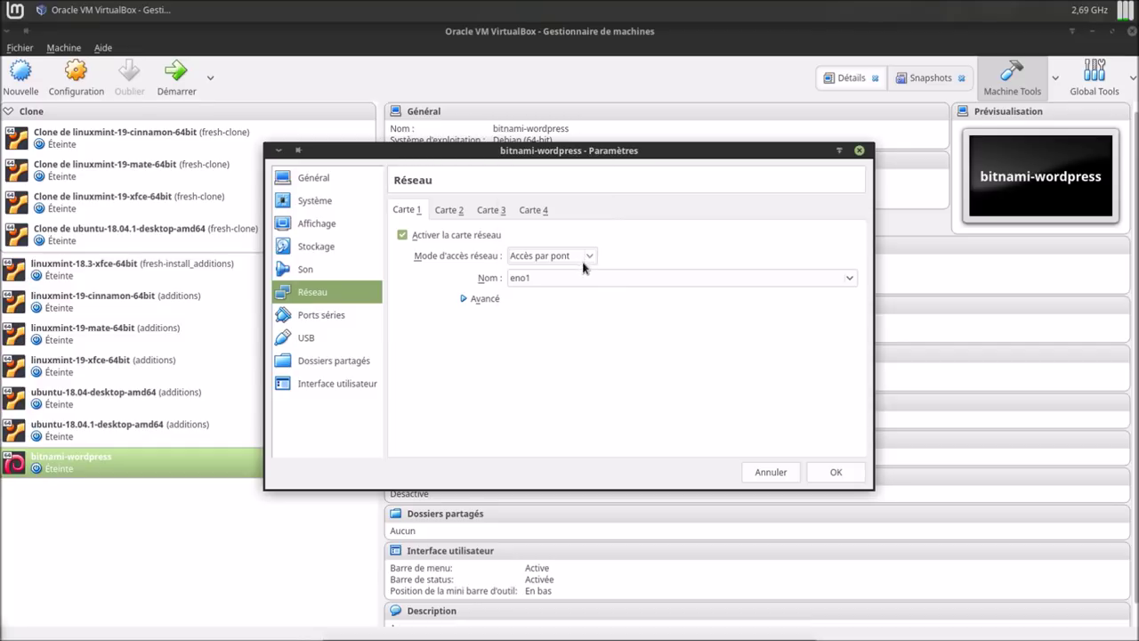
{"action": "left_click", "coordinate": [854, 284]}
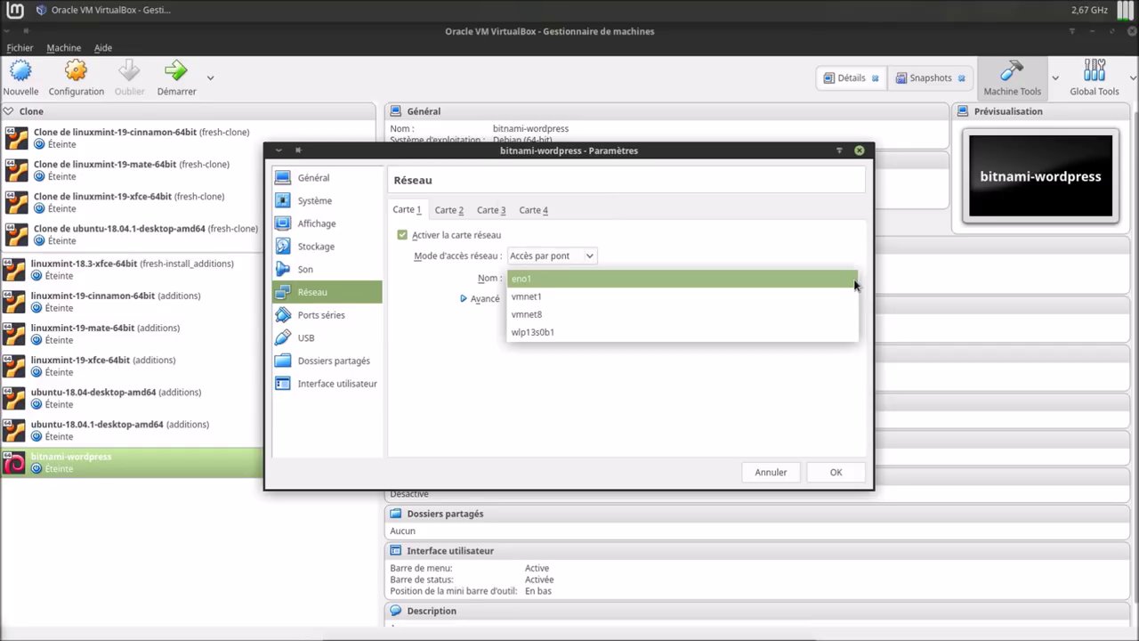
{"action": "left_click", "coordinate": [854, 285]}
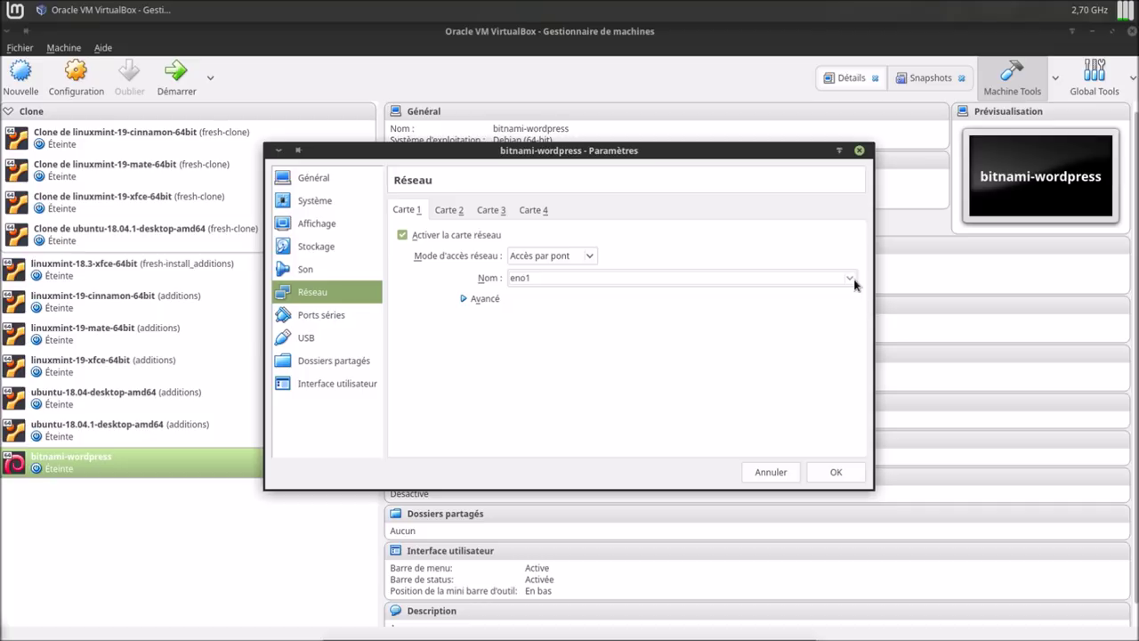
{"action": "left_click", "coordinate": [493, 299]}
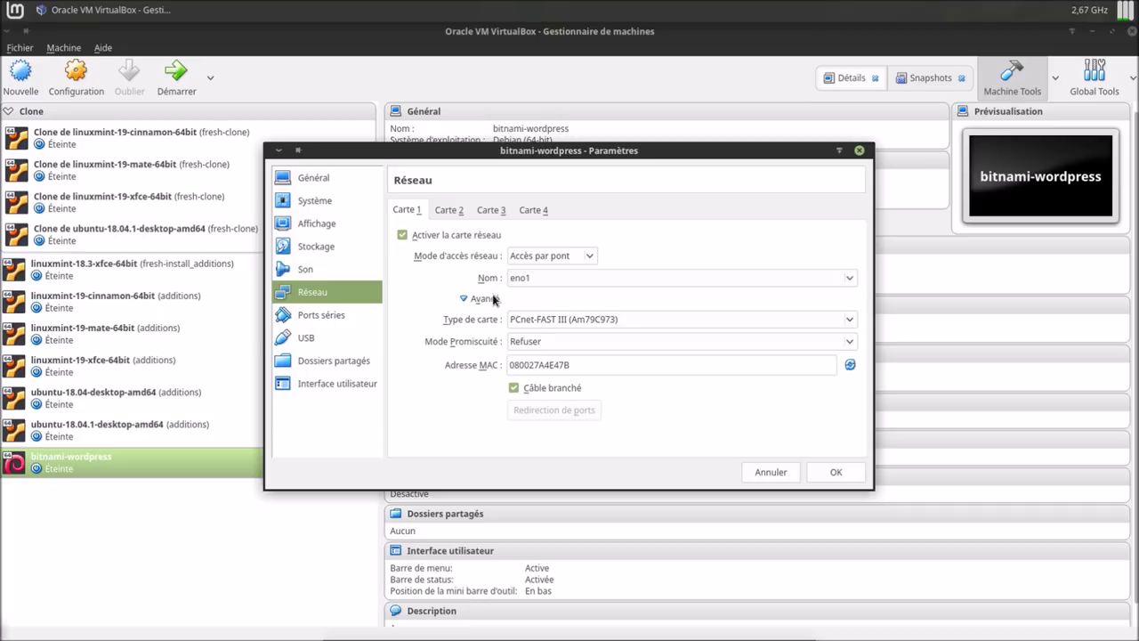
{"action": "left_click", "coordinate": [579, 318]}
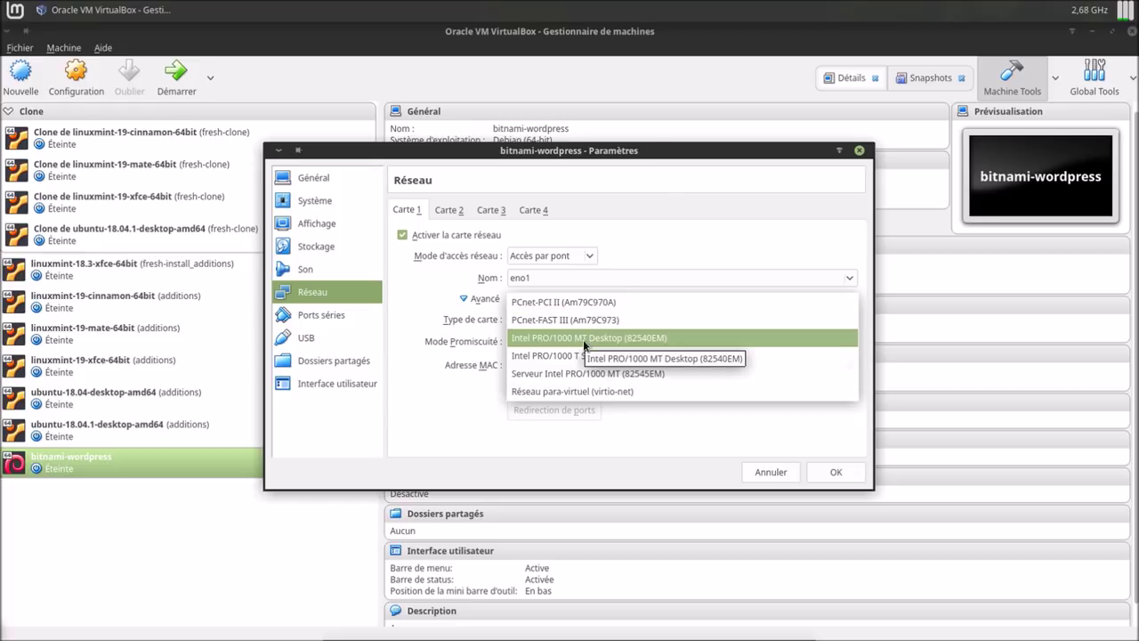
{"action": "left_click", "coordinate": [583, 339]}
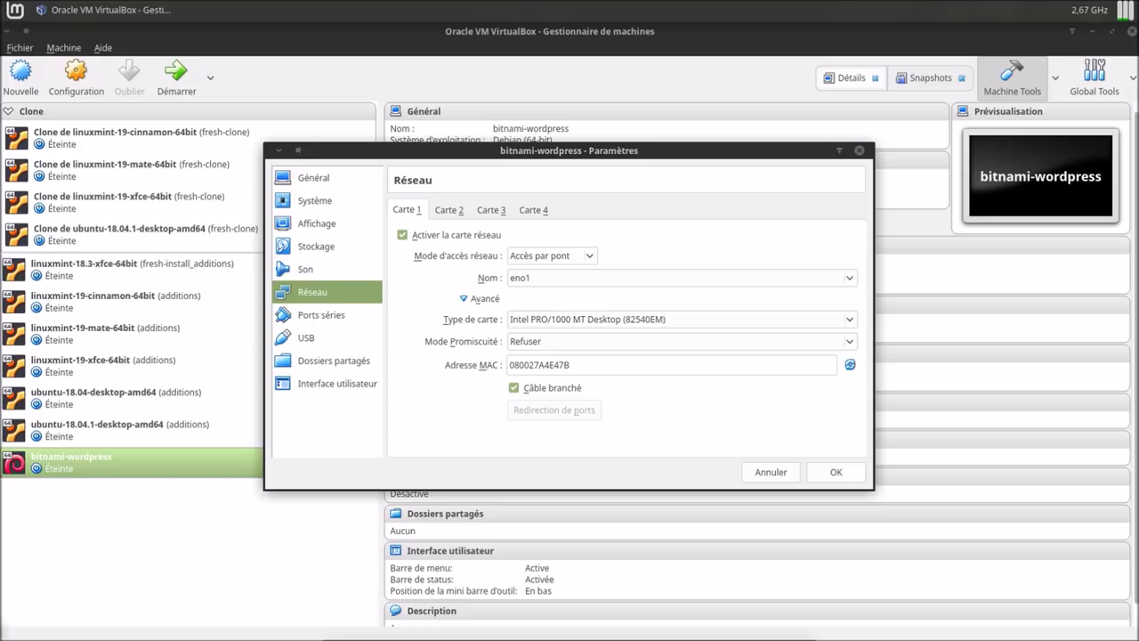
Check the host's Ethernet (eno1) connection info, save the network settings, and start the VM.
{"action": "left_click", "coordinate": [98, 430]}
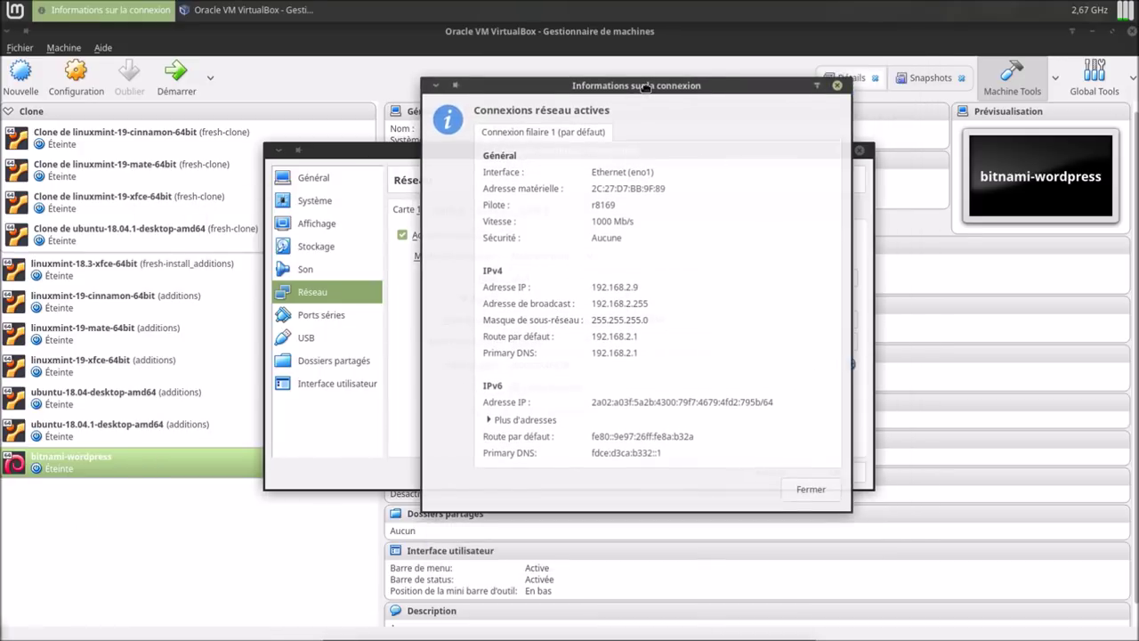
{"action": "triple_click", "coordinate": [625, 169]}
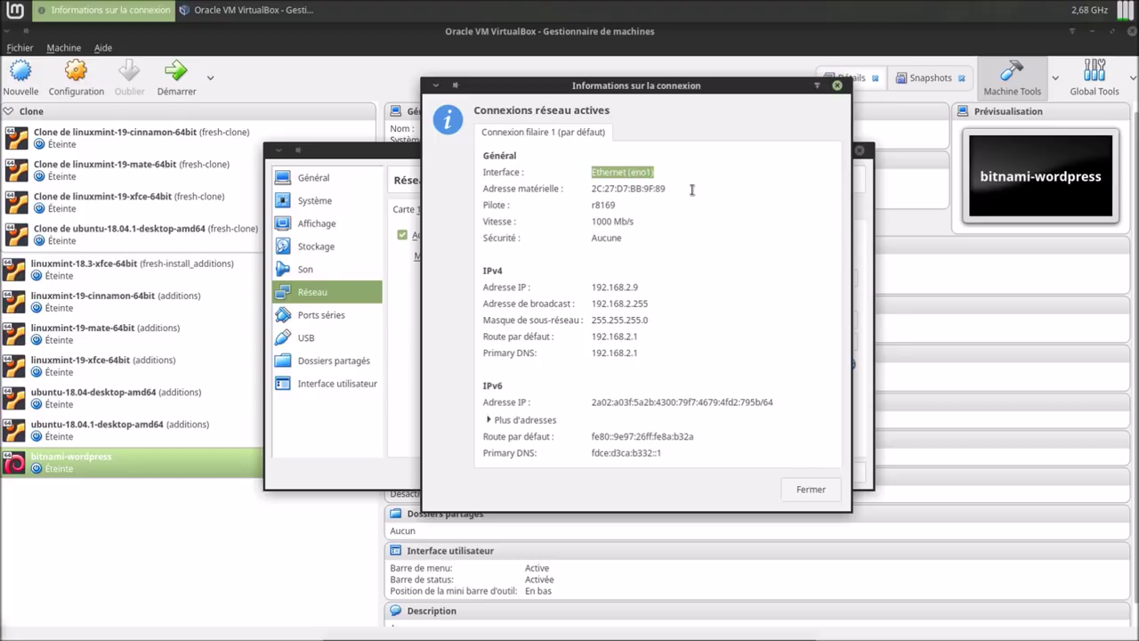
{"action": "left_click", "coordinate": [804, 491]}
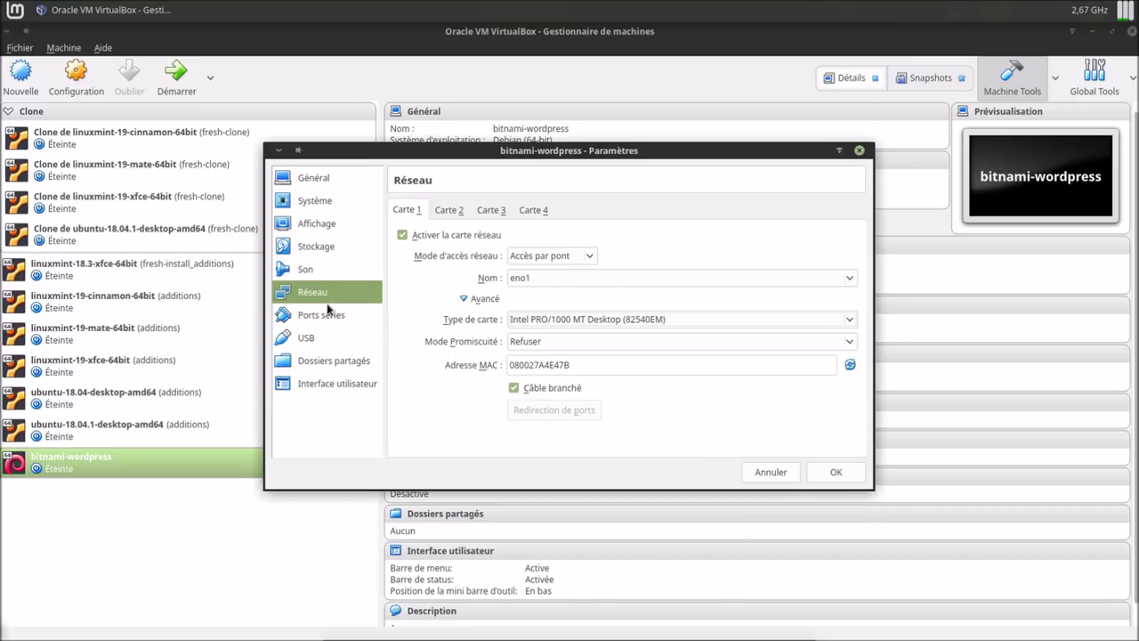
{"action": "left_click", "coordinate": [840, 473]}
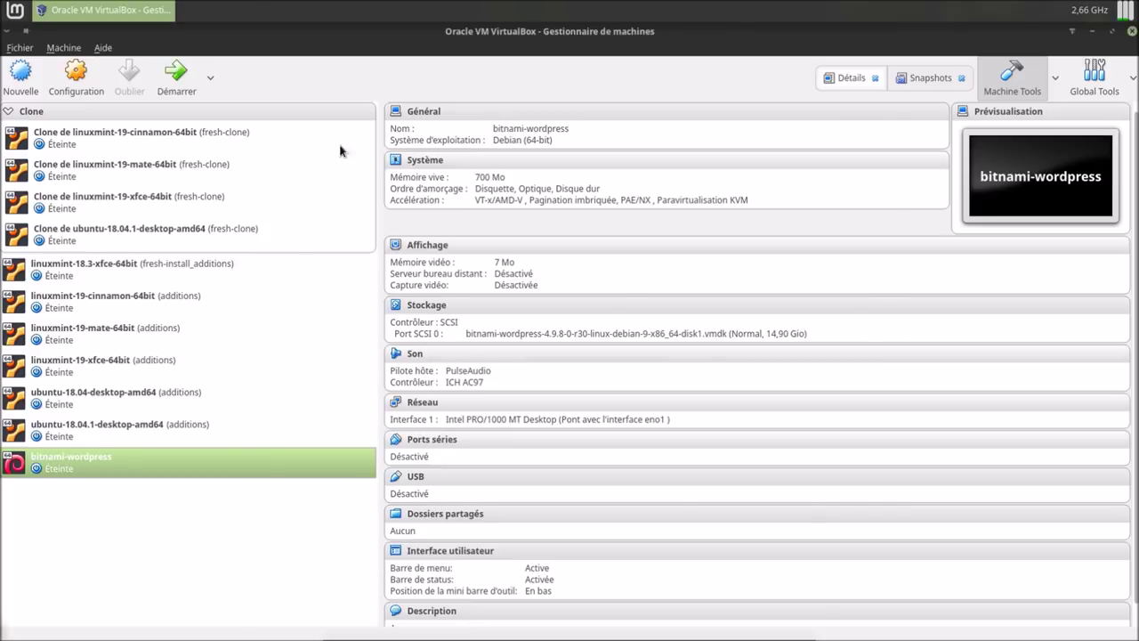
{"action": "left_click", "coordinate": [175, 76]}
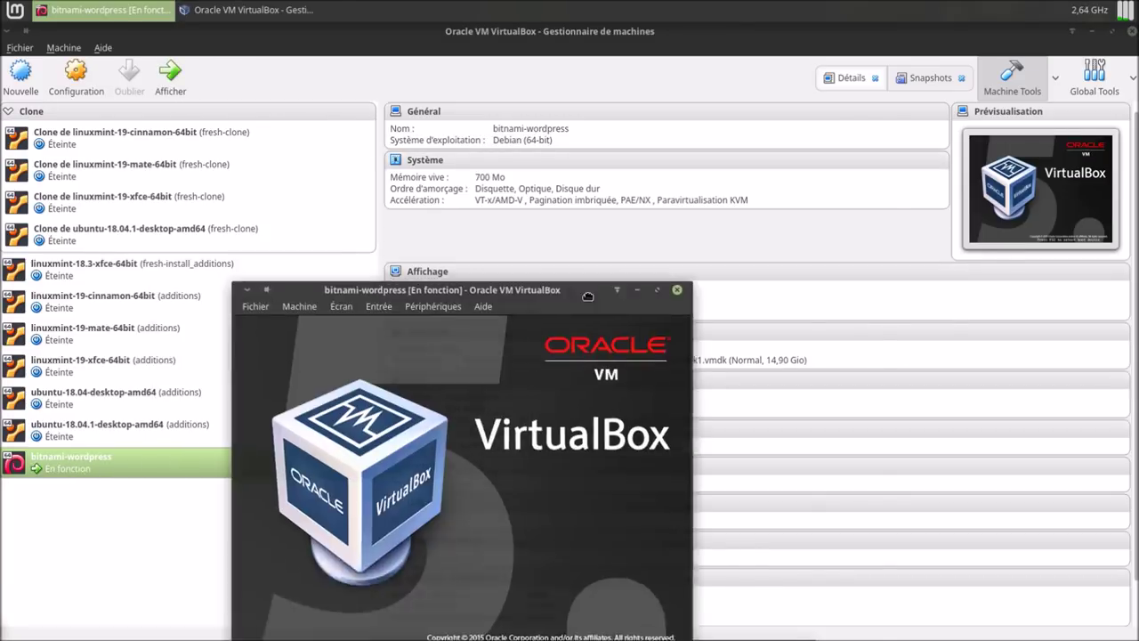
{"action": "left_click_drag", "start_coordinate": [588, 297], "coordinate": [998, 261]}
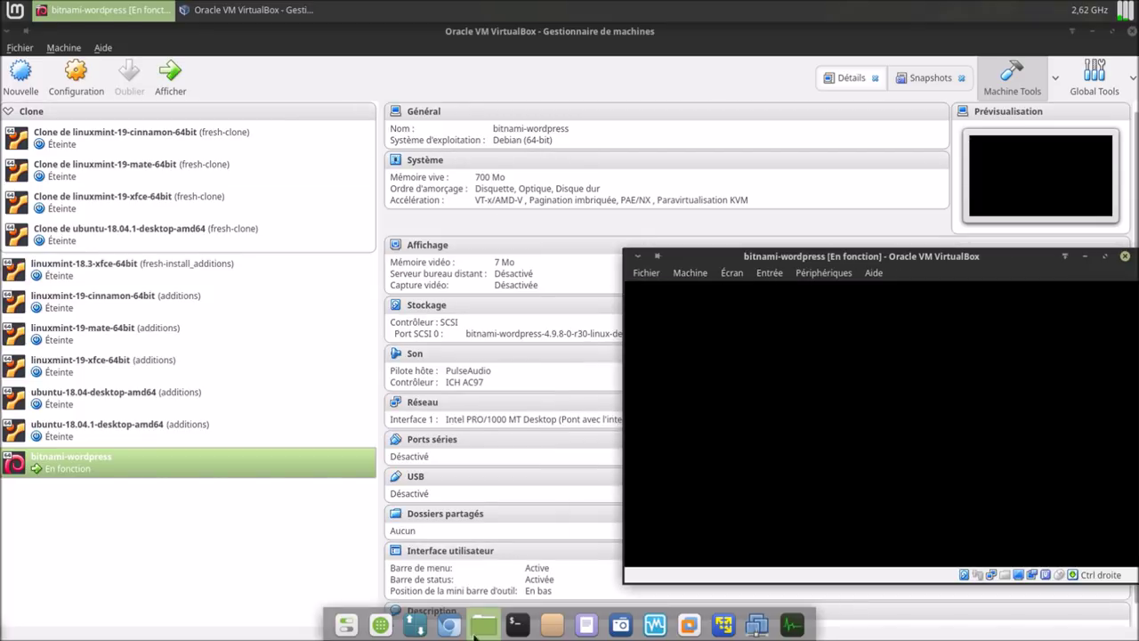
{"action": "left_click", "coordinate": [449, 625]}
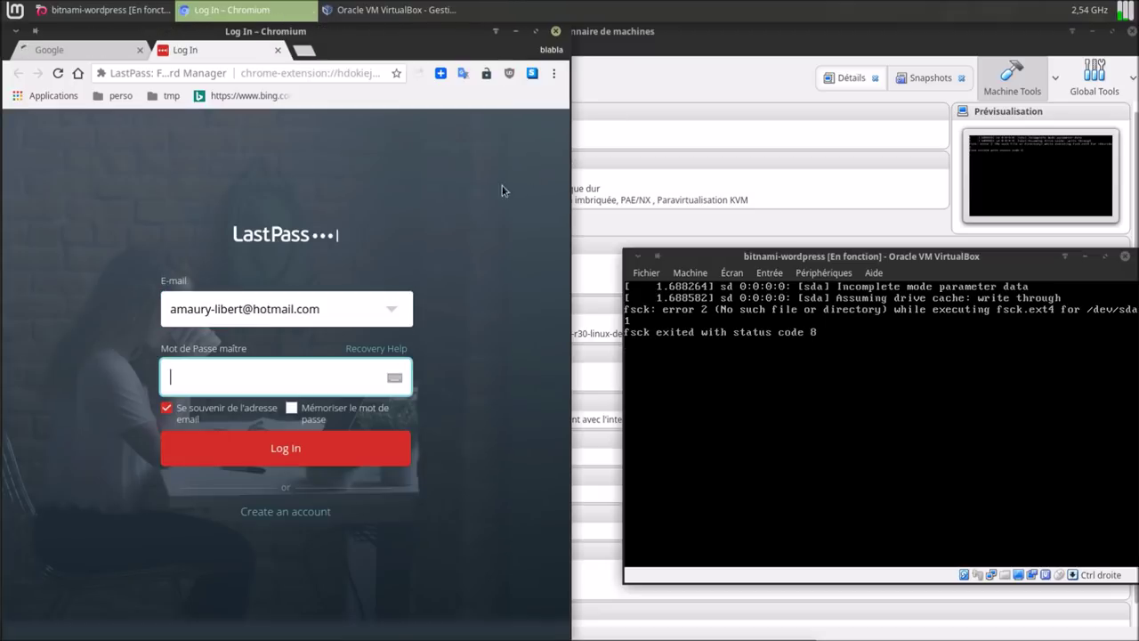
Close the LastPass Log In tab, leaving Google as the active tab.
{"action": "left_click", "coordinate": [272, 51]}
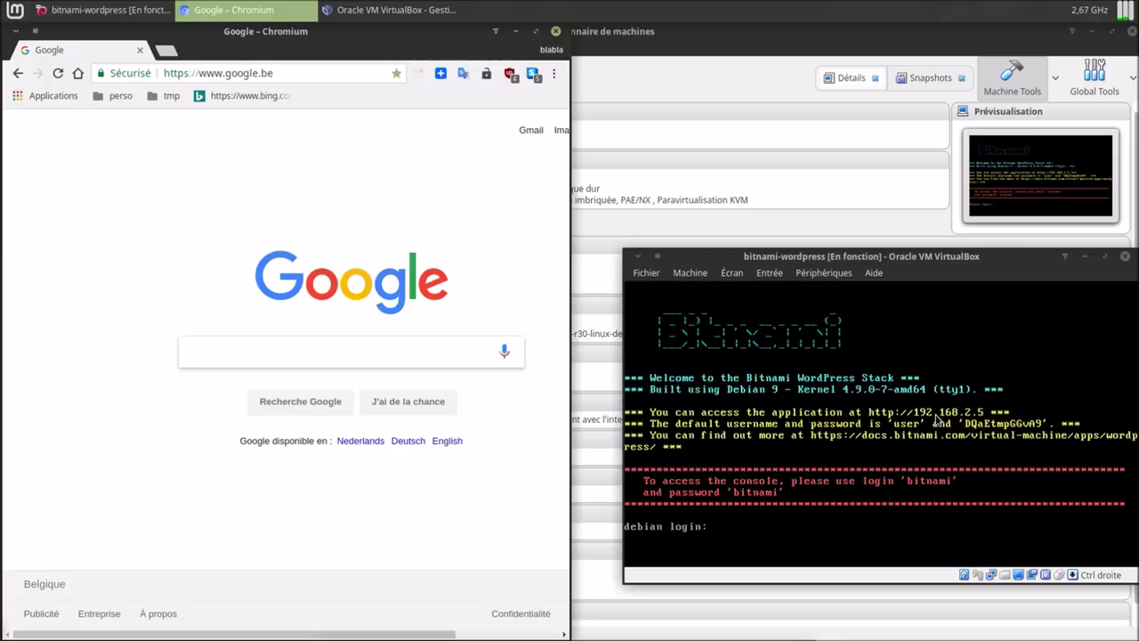
Load the blog at 192.168.2.5 and follow its Log in link to wp-login.php.
{"action": "left_click", "coordinate": [343, 73]}
{"action": "type", "text": "192"}
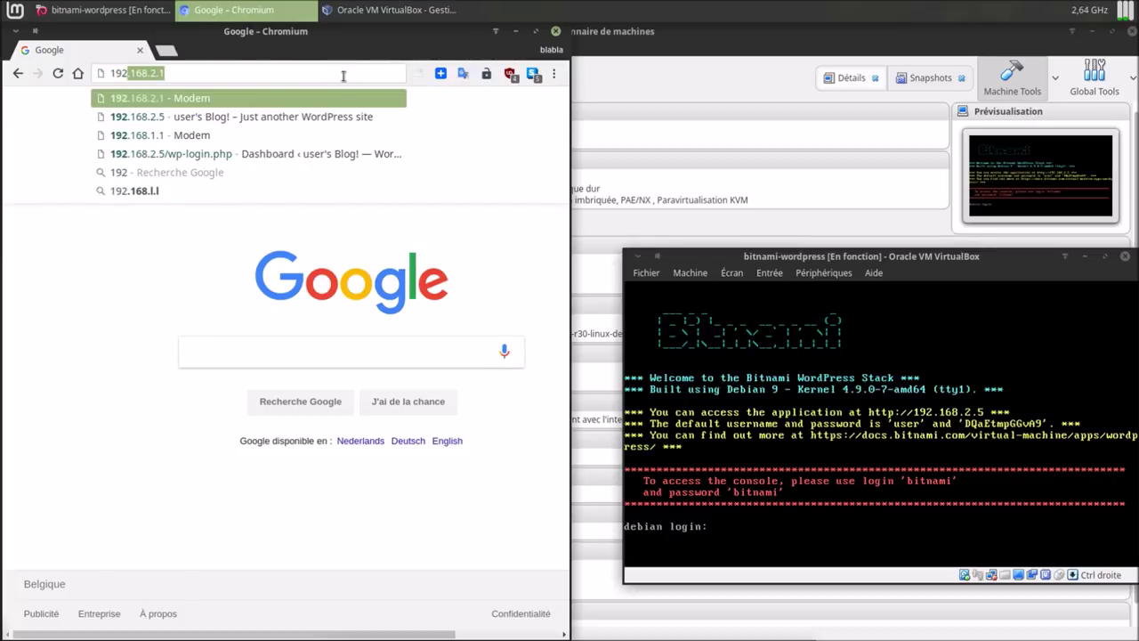
{"action": "type", "text": ".168"}
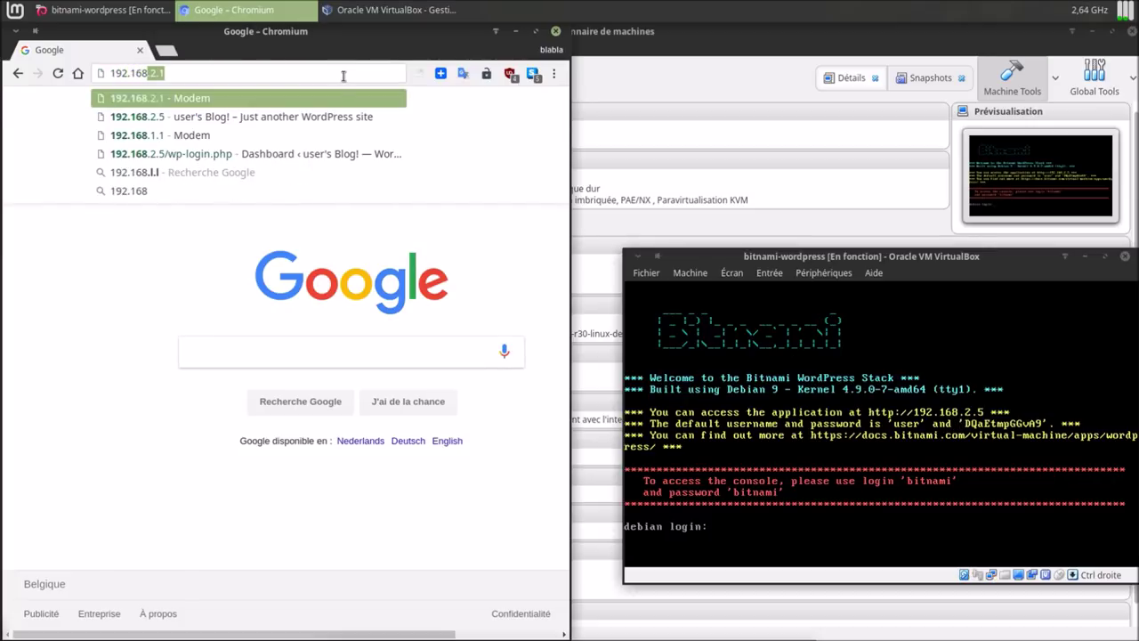
{"action": "key", "text": "Down"}
{"action": "key", "text": "Return"}
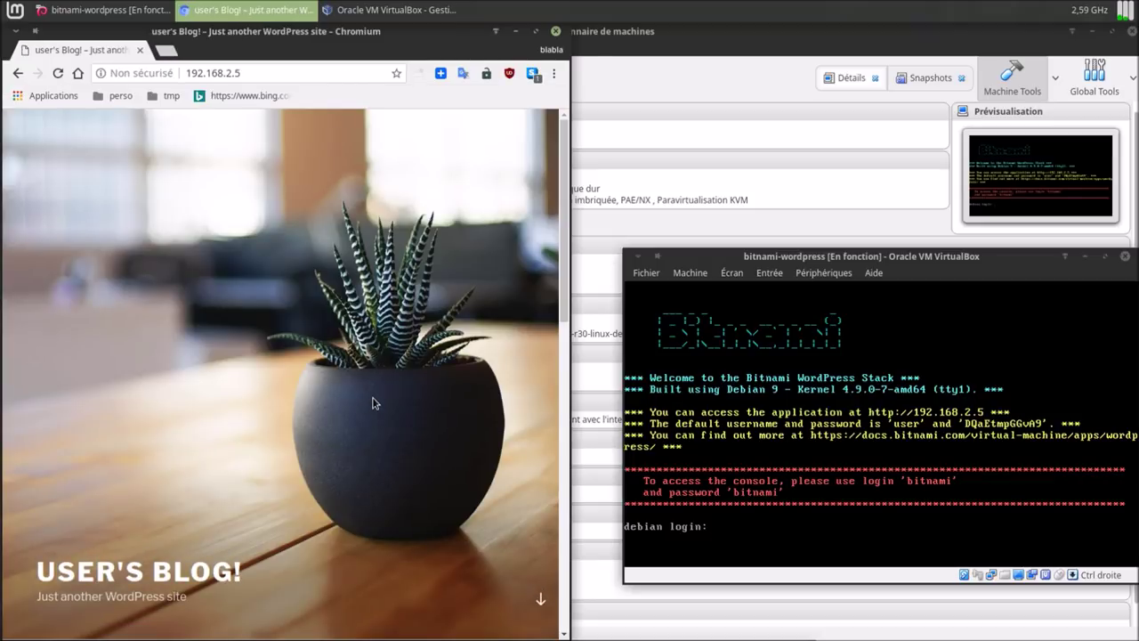
{"action": "scroll", "coordinate": [374, 400], "scroll_direction": "down", "scroll_amount": 5}
{"action": "scroll", "coordinate": [374, 400], "scroll_direction": "down", "scroll_amount": 4}
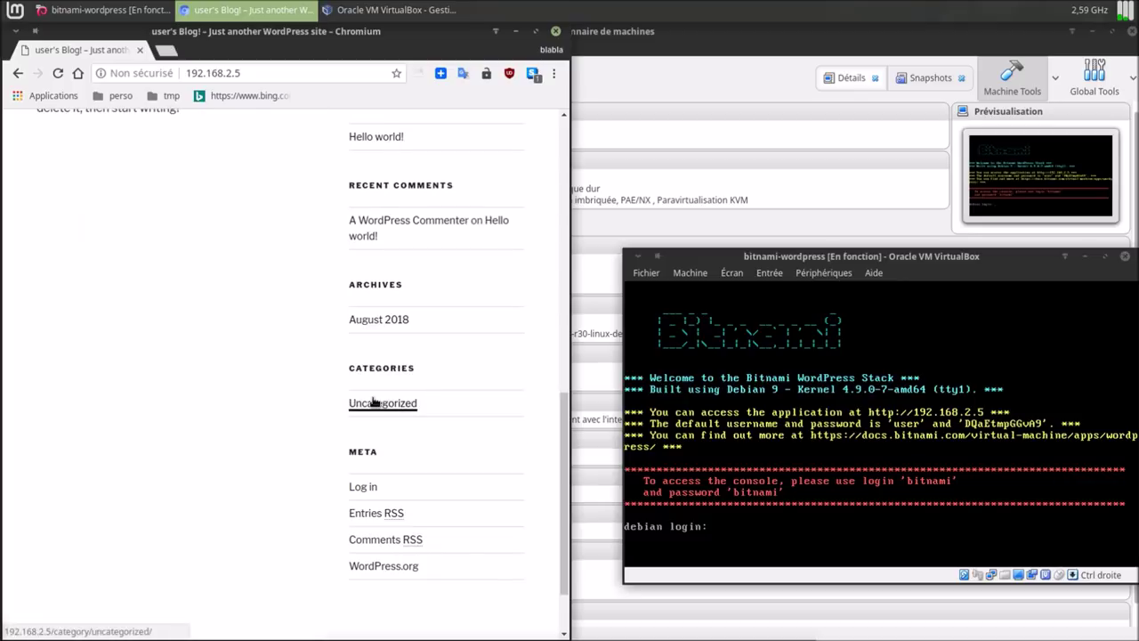
{"action": "left_click", "coordinate": [362, 487]}
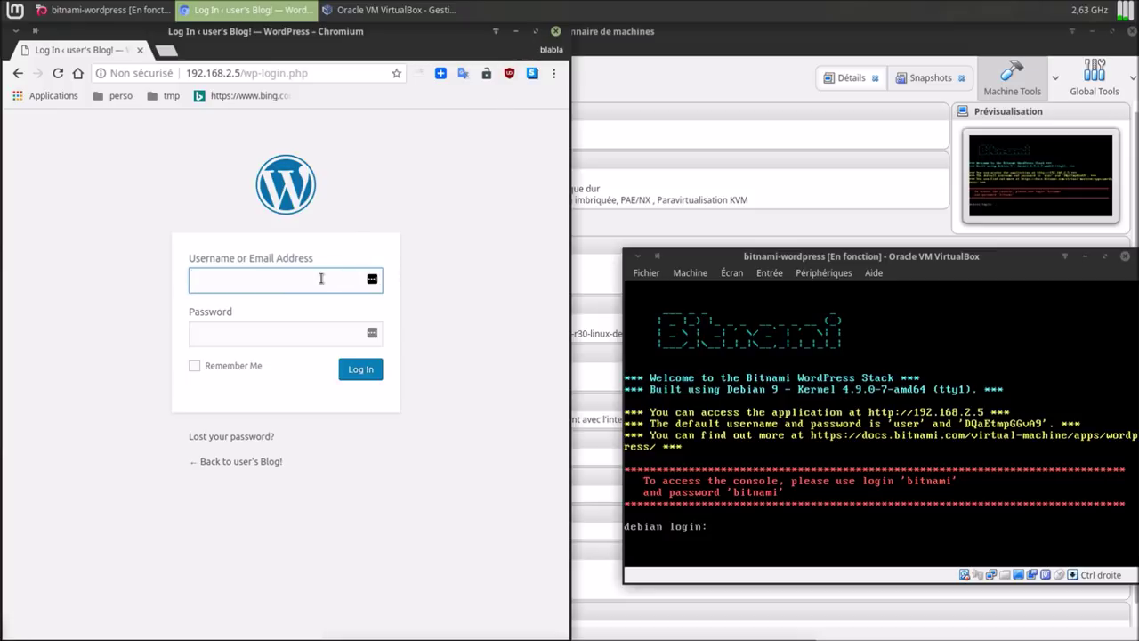
Log in to WordPress as 'user' with the password shown on the VM console.
{"action": "type", "text": "user"}
{"action": "left_click", "coordinate": [315, 334]}
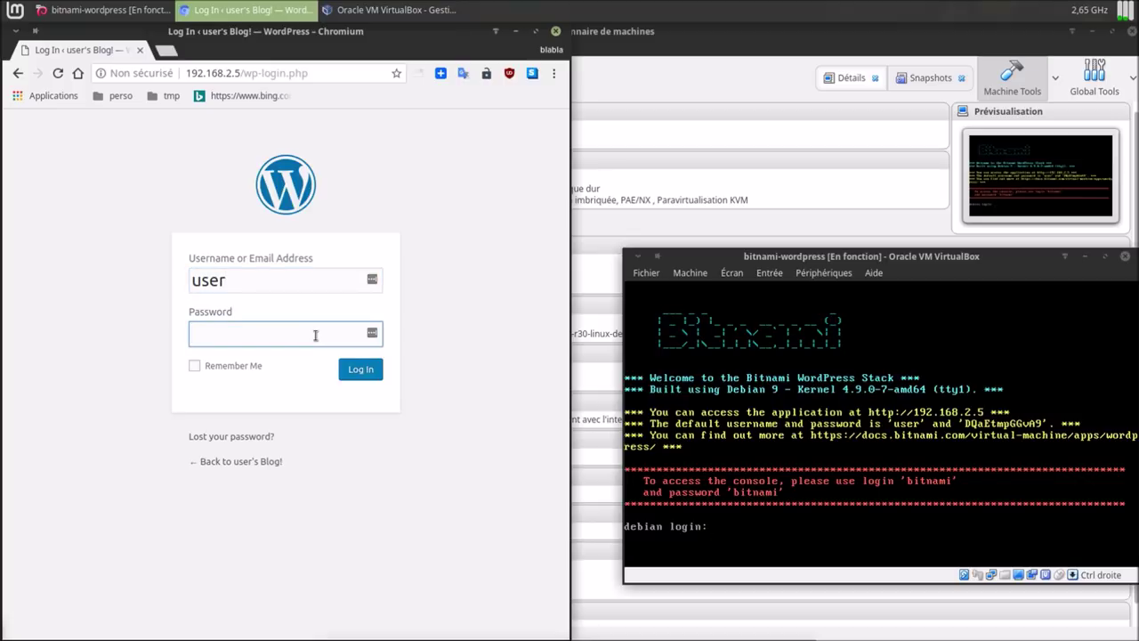
{"action": "left_click", "coordinate": [355, 375]}
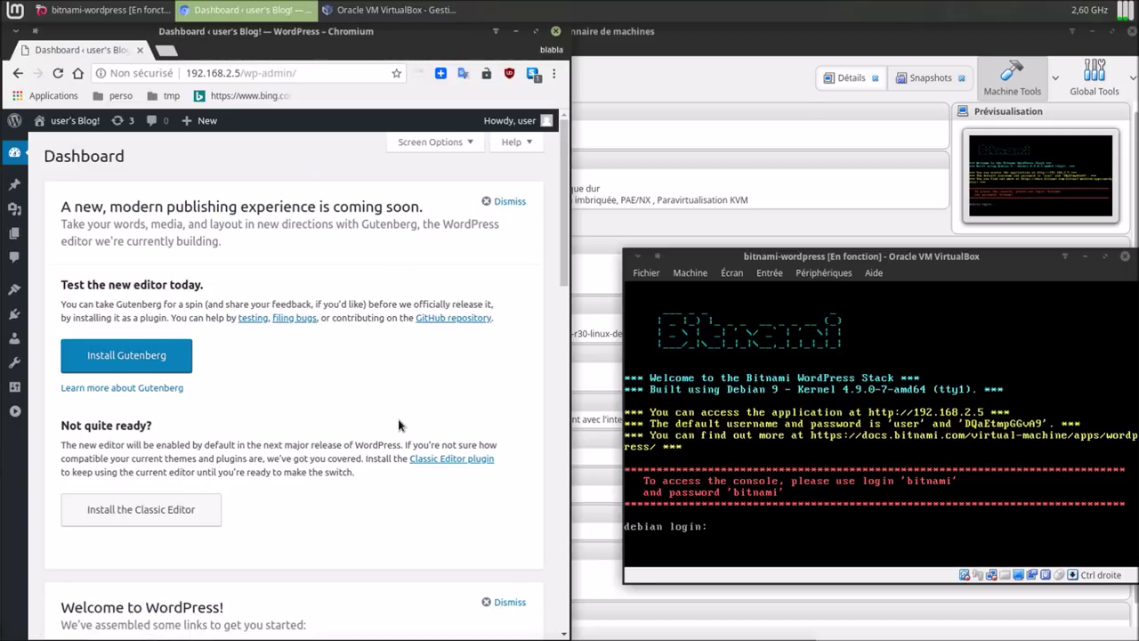
Maximize Chromium, choose Français as Site Language in General settings, and save the changes.
{"action": "left_click", "coordinate": [536, 32]}
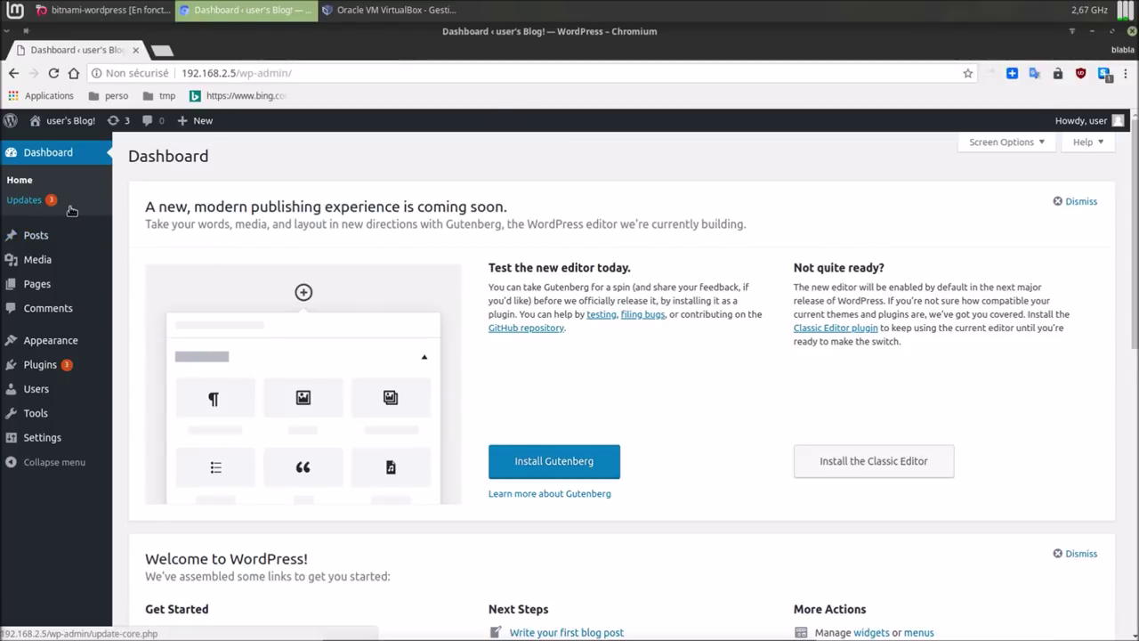
{"action": "left_click", "coordinate": [44, 370]}
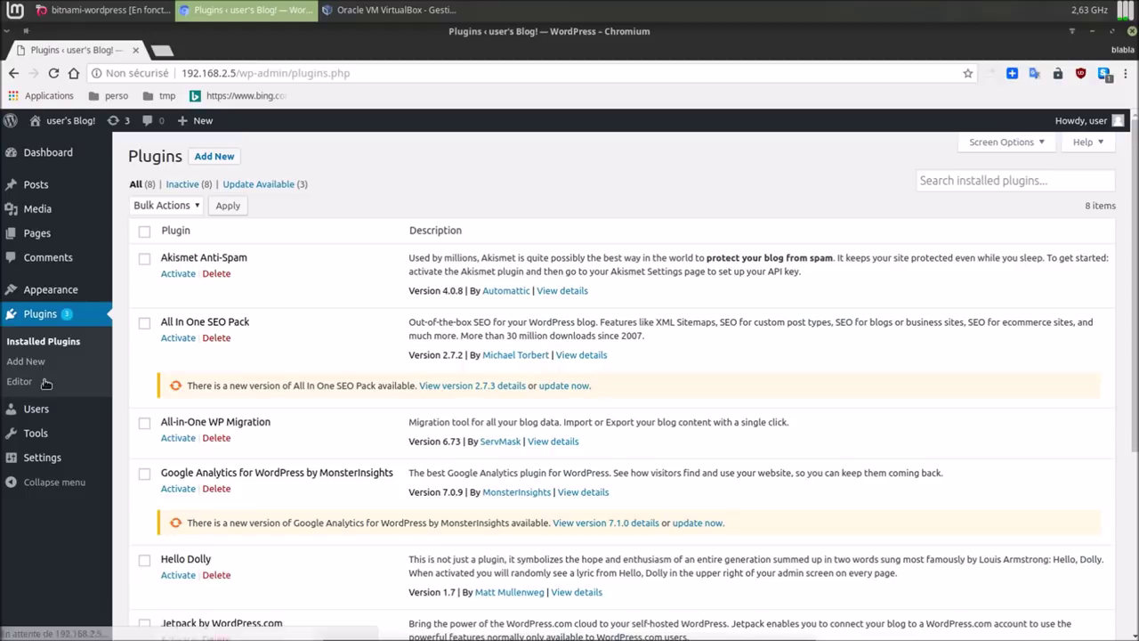
{"action": "mouse_move", "coordinate": [65, 459]}
{"action": "left_click", "coordinate": [137, 463]}
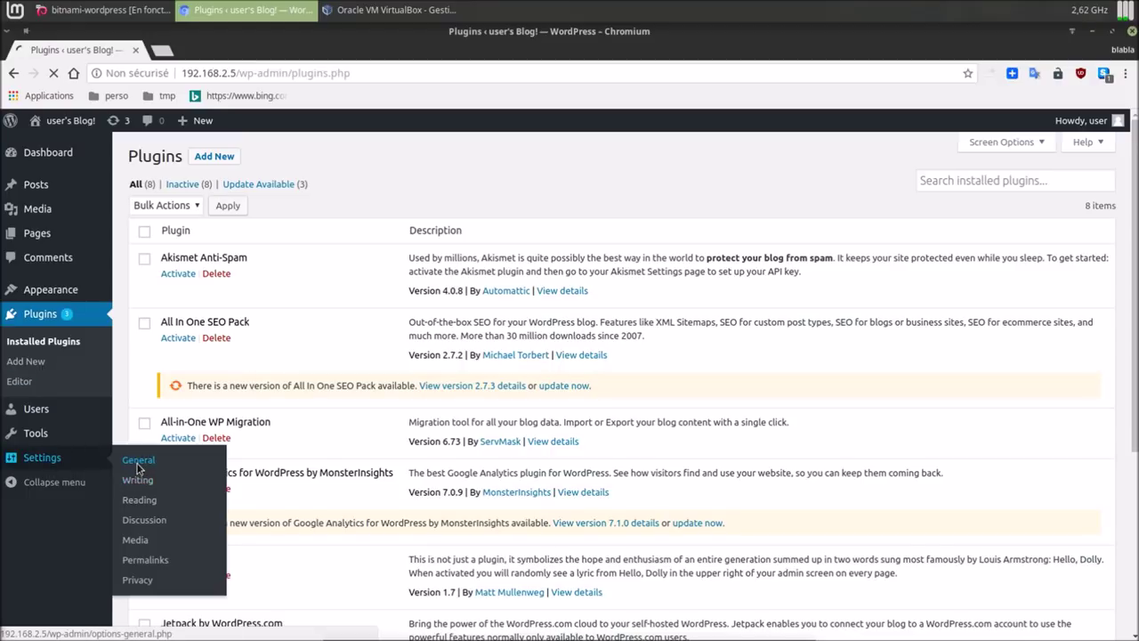
{"action": "scroll", "coordinate": [558, 566], "scroll_direction": "down", "scroll_amount": 2}
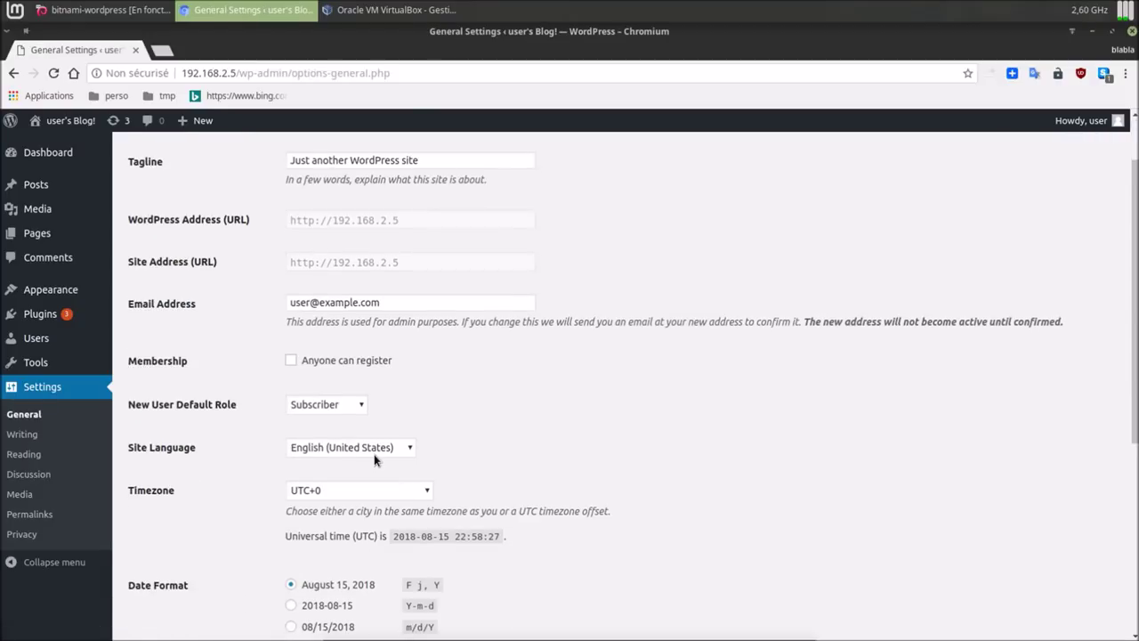
{"action": "left_click", "coordinate": [374, 448]}
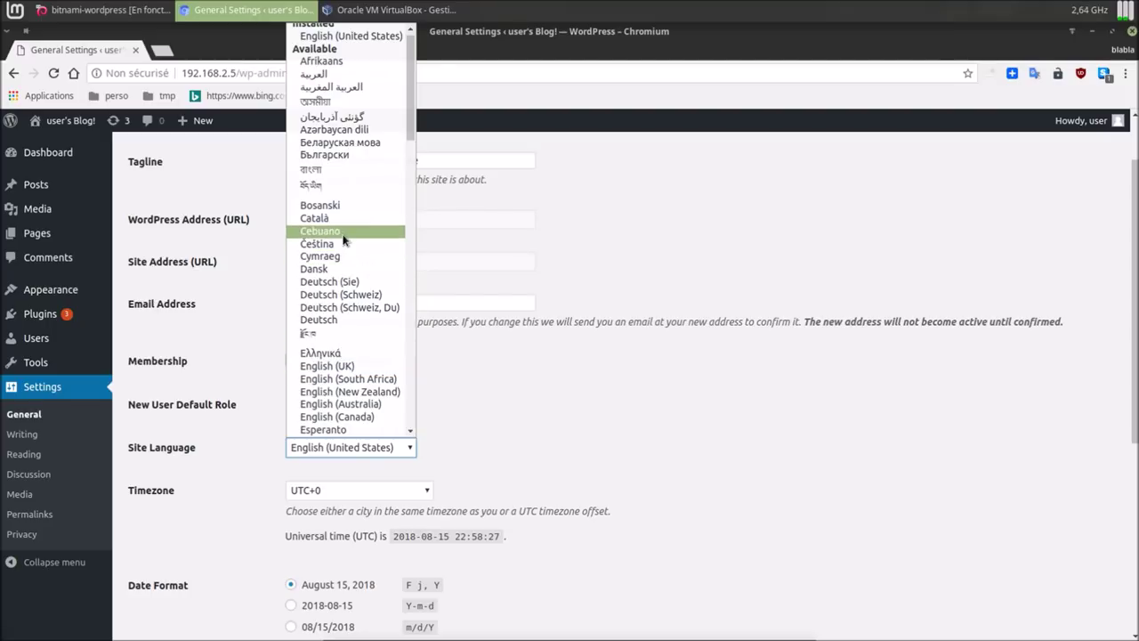
{"action": "scroll", "coordinate": [340, 240], "scroll_direction": "down", "scroll_amount": 2}
{"action": "scroll", "coordinate": [341, 243], "scroll_direction": "down", "scroll_amount": 5}
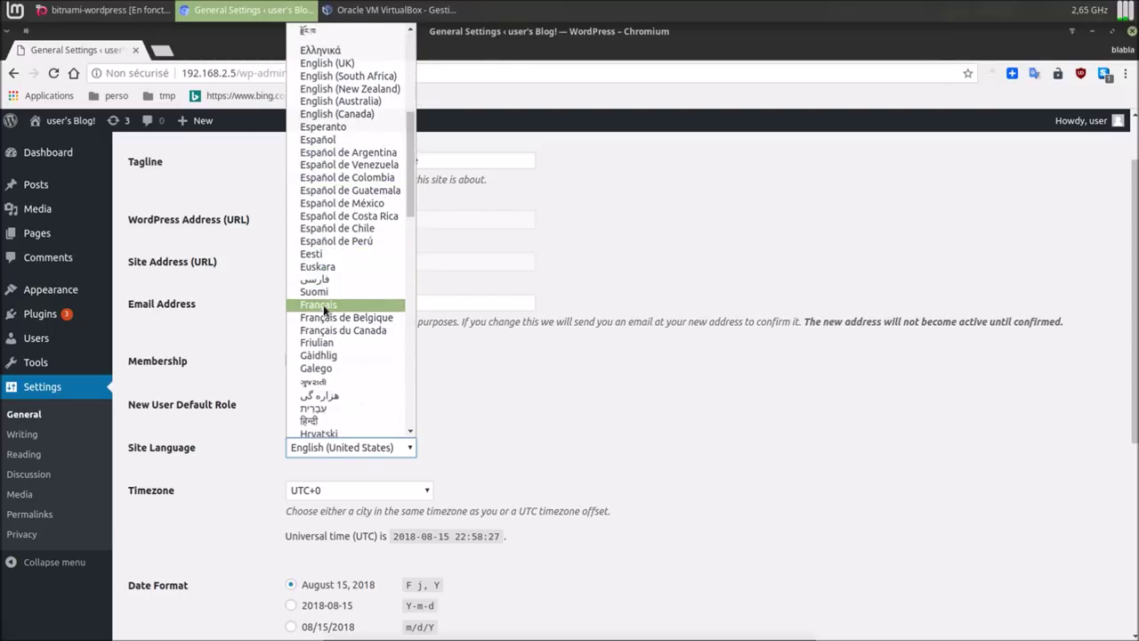
{"action": "left_click", "coordinate": [323, 304]}
{"action": "scroll", "coordinate": [747, 528], "scroll_direction": "down", "scroll_amount": 2}
{"action": "scroll", "coordinate": [746, 529], "scroll_direction": "down", "scroll_amount": 6}
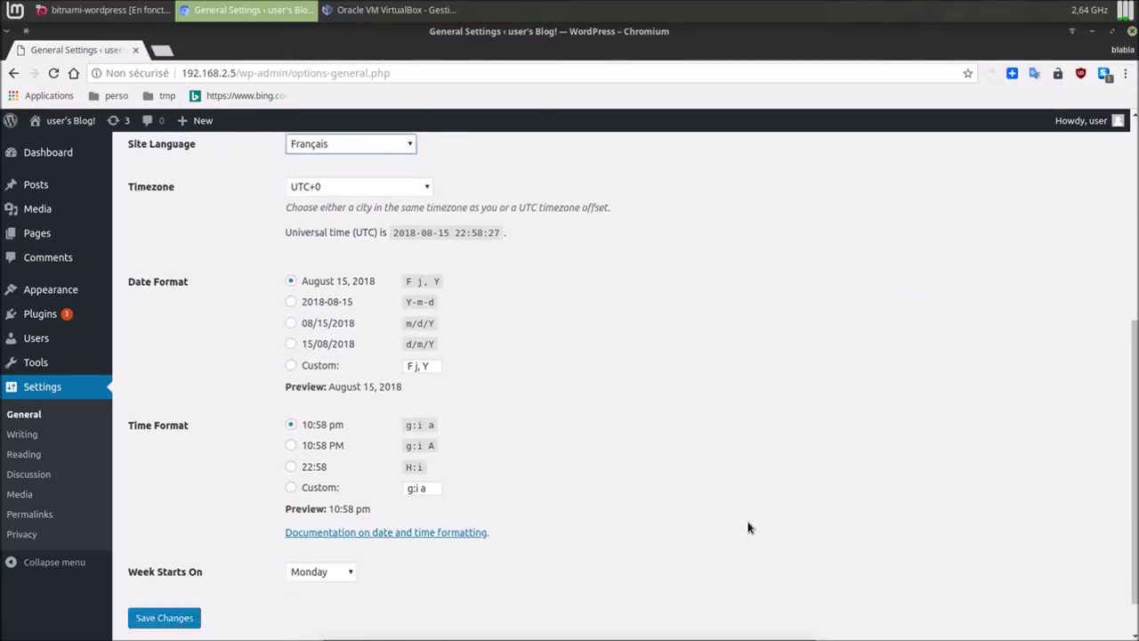
{"action": "left_click", "coordinate": [190, 571]}
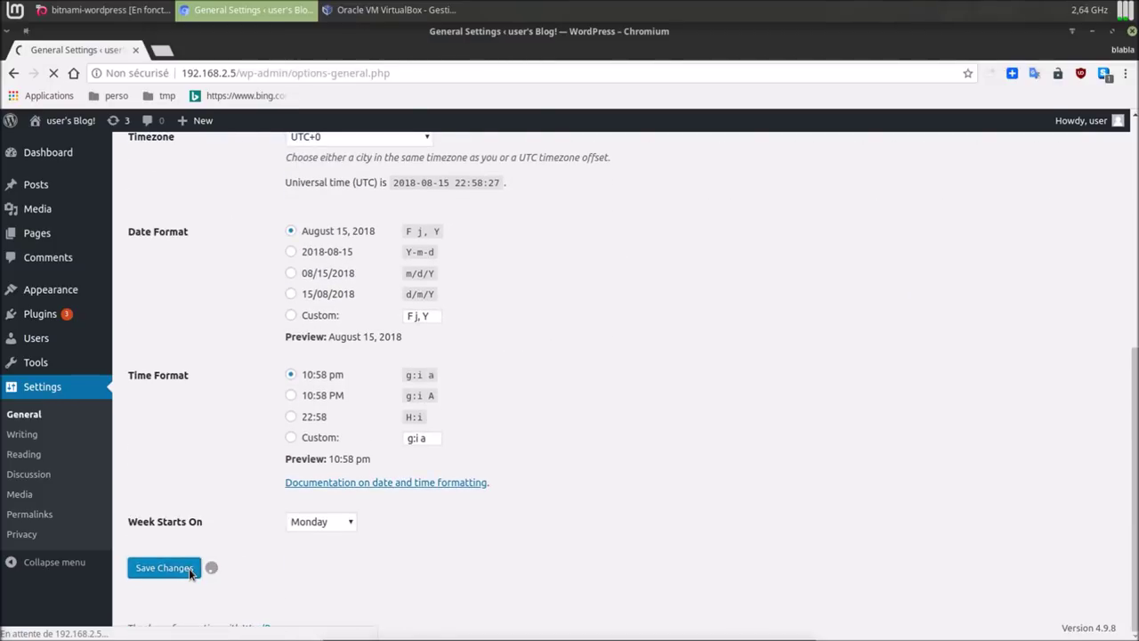
{"action": "left_click", "coordinate": [39, 316]}
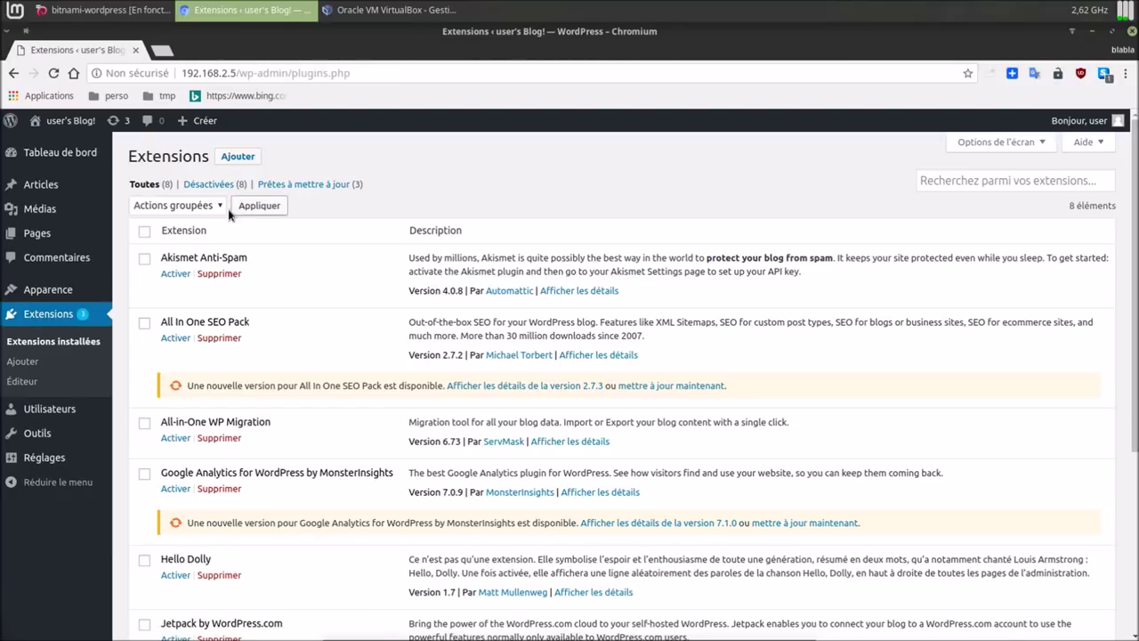
Apply the 'Mettre à jour' bulk action to all extensions, updating All In One SEO Pack to 2.7.3.
{"action": "left_click", "coordinate": [202, 205]}
{"action": "left_click", "coordinate": [192, 259]}
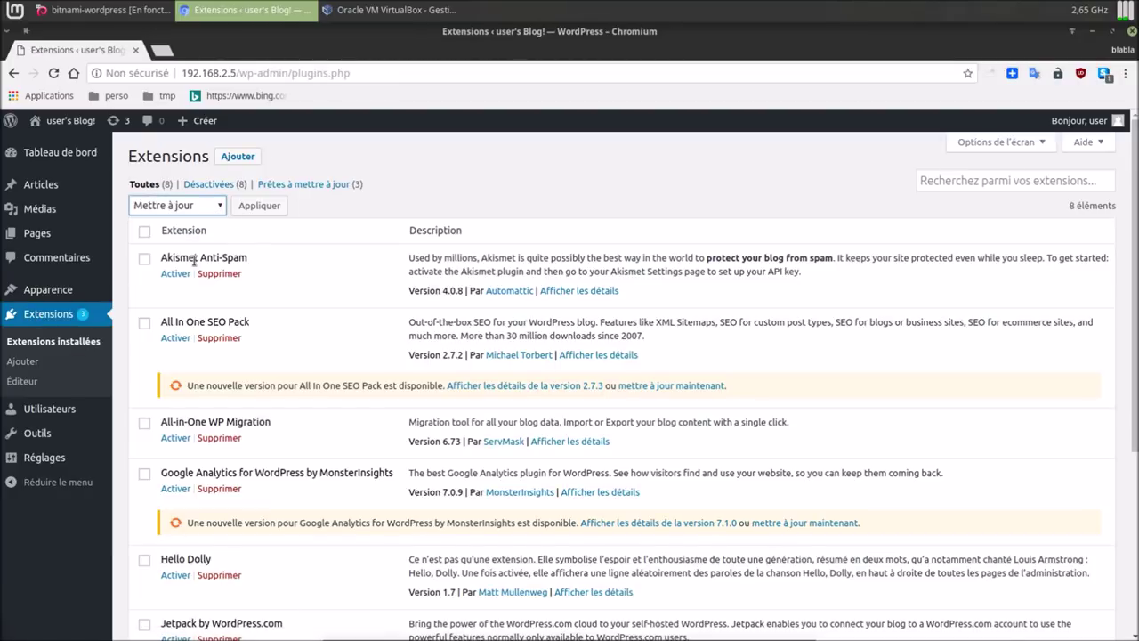
{"action": "left_click", "coordinate": [144, 231]}
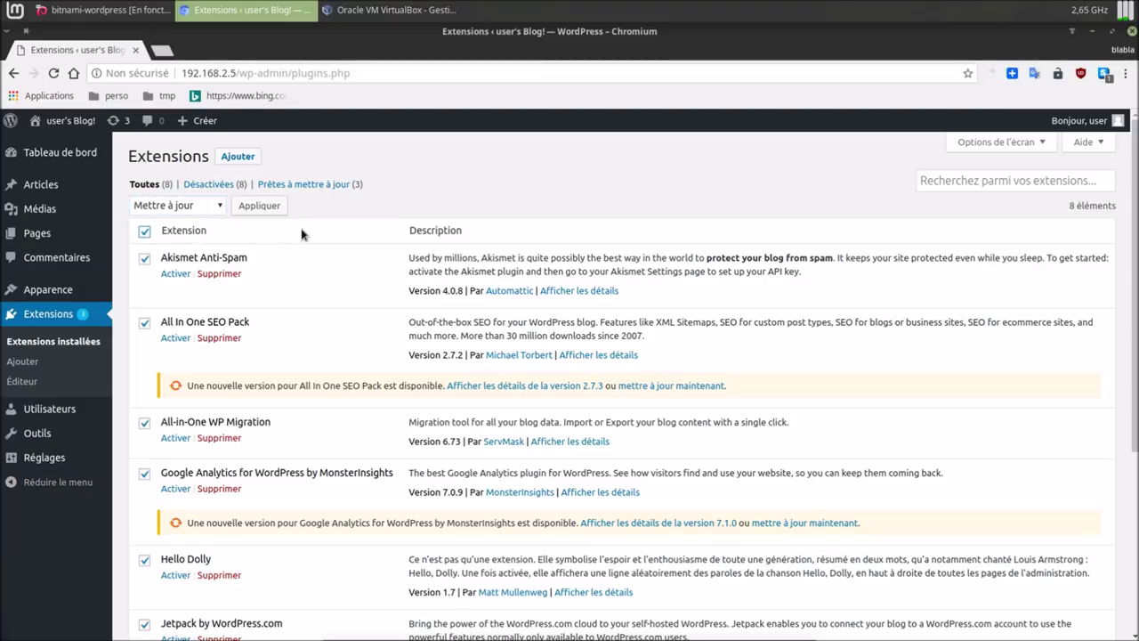
{"action": "left_click", "coordinate": [267, 206]}
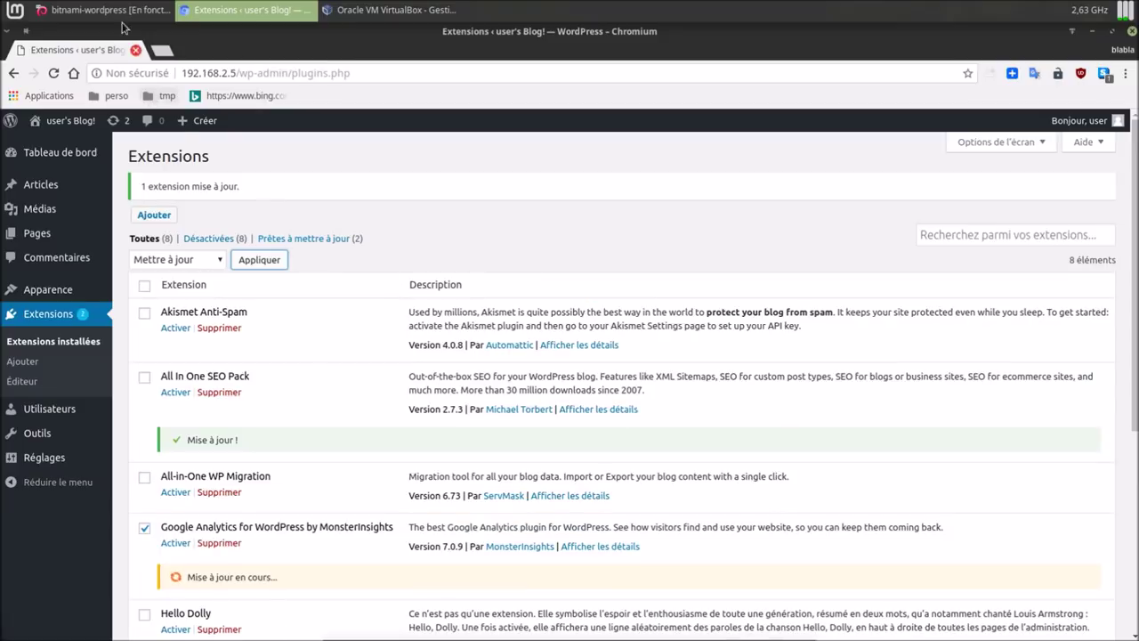
{"action": "left_click", "coordinate": [356, 11]}
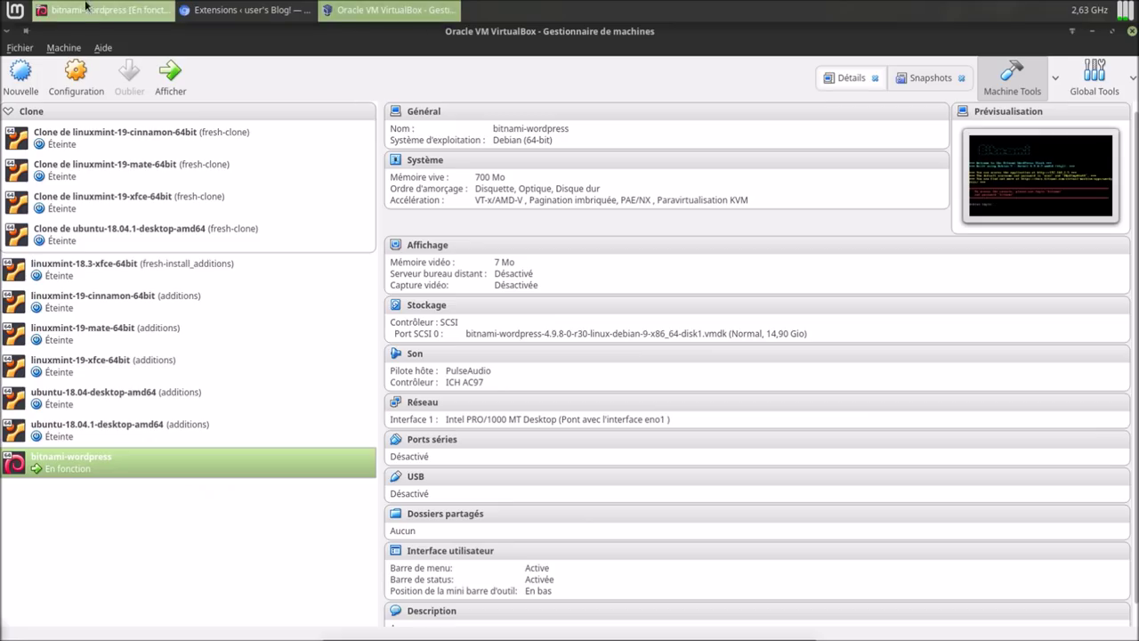
Log in to the bitnami-wordpress console with the default Bitnami user name and password.
{"action": "left_click", "coordinate": [96, 13]}
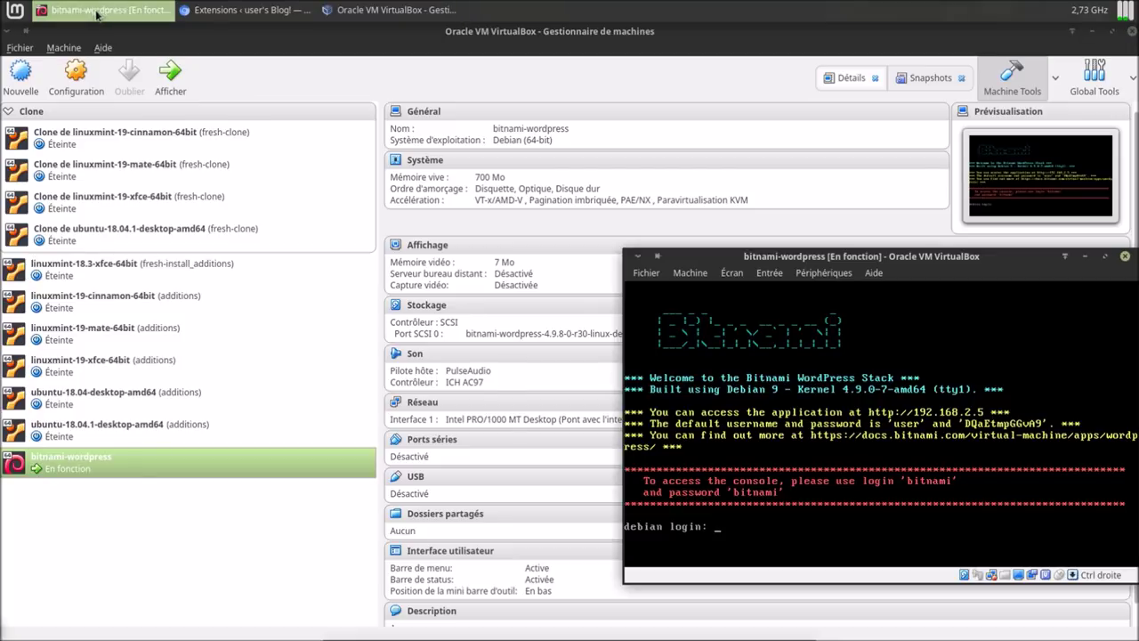
{"action": "left_click", "coordinate": [751, 557]}
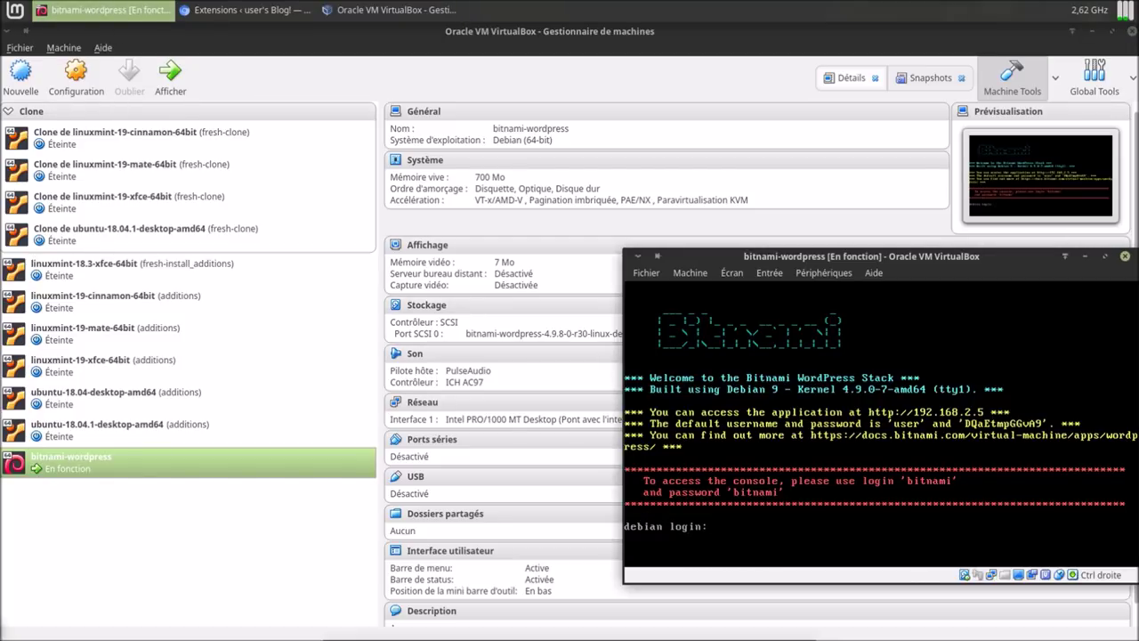
{"action": "type", "text": "bitnami"}
{"action": "key", "text": "Return"}
{"action": "type", "text": "bitnami"}
{"action": "key", "text": "Return"}
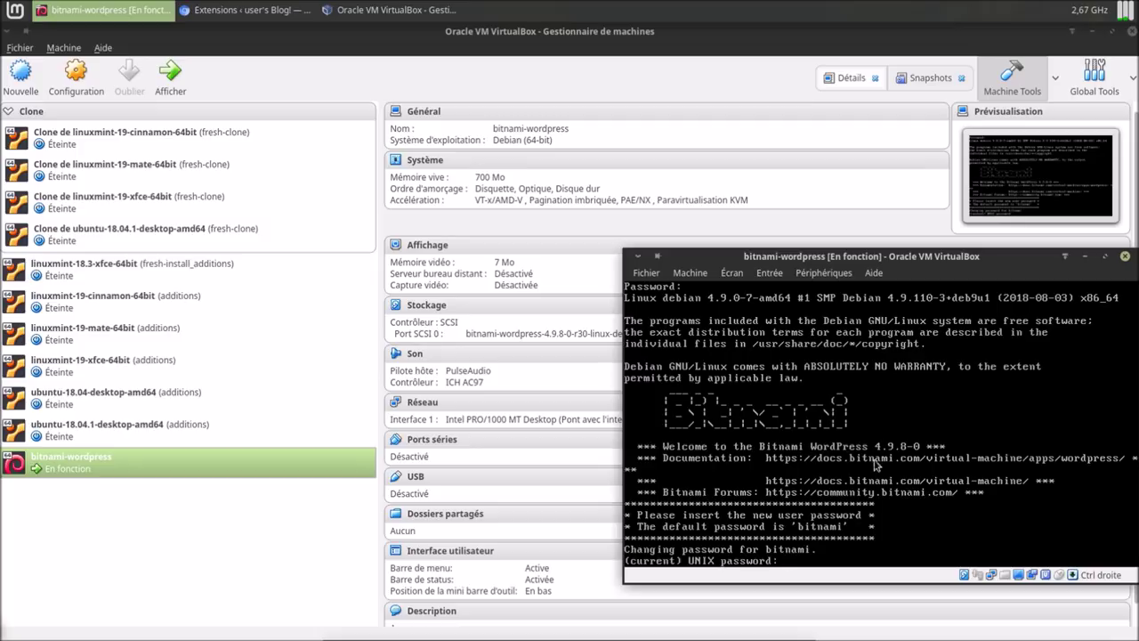
Close the VM window and choose to power off the machine.
{"action": "left_click_drag", "start_coordinate": [812, 258], "coordinate": [812, 314]}
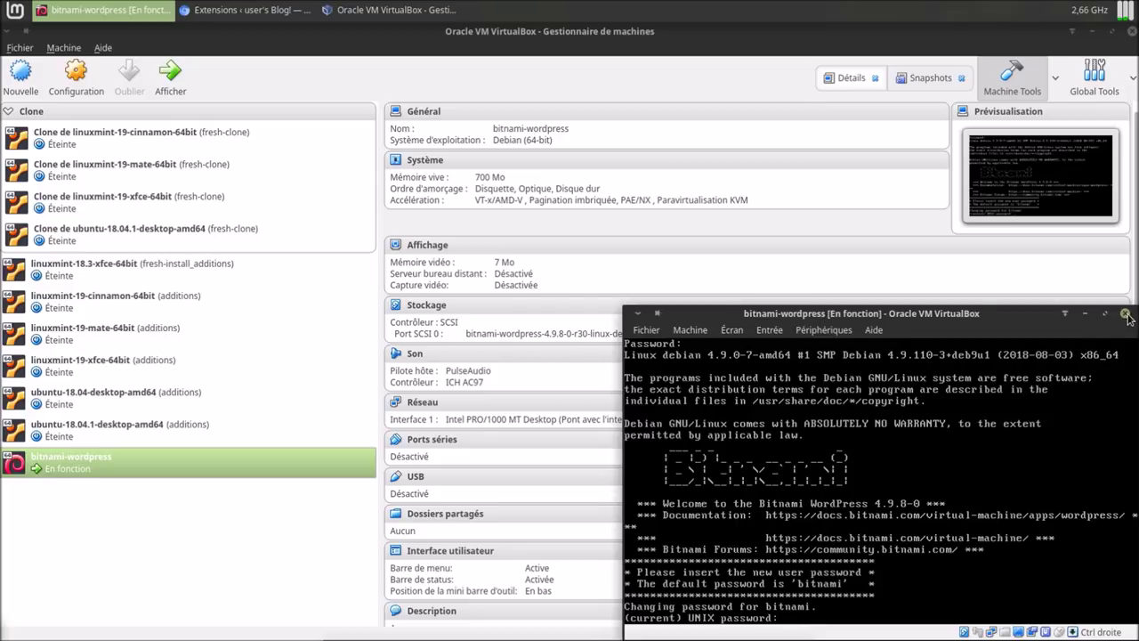
{"action": "left_click", "coordinate": [1124, 313]}
{"action": "left_click", "coordinate": [918, 477]}
Confirm the power-off and remove the bitnami-wordpress machine from the VirtualBox list.
{"action": "left_click", "coordinate": [931, 503]}
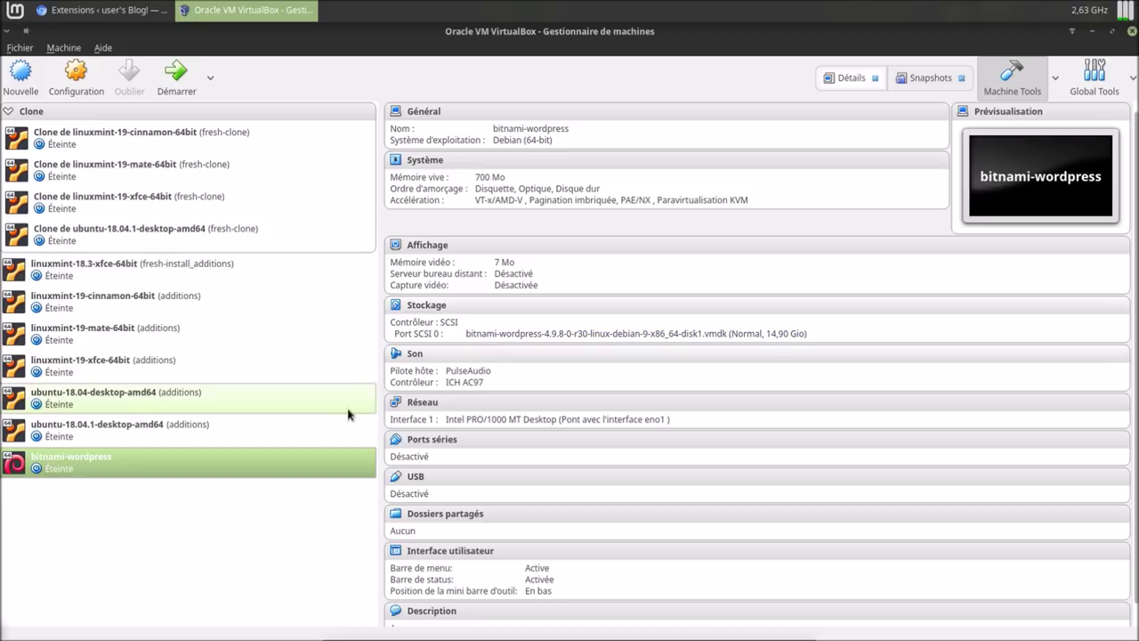
{"action": "right_click", "coordinate": [323, 458]}
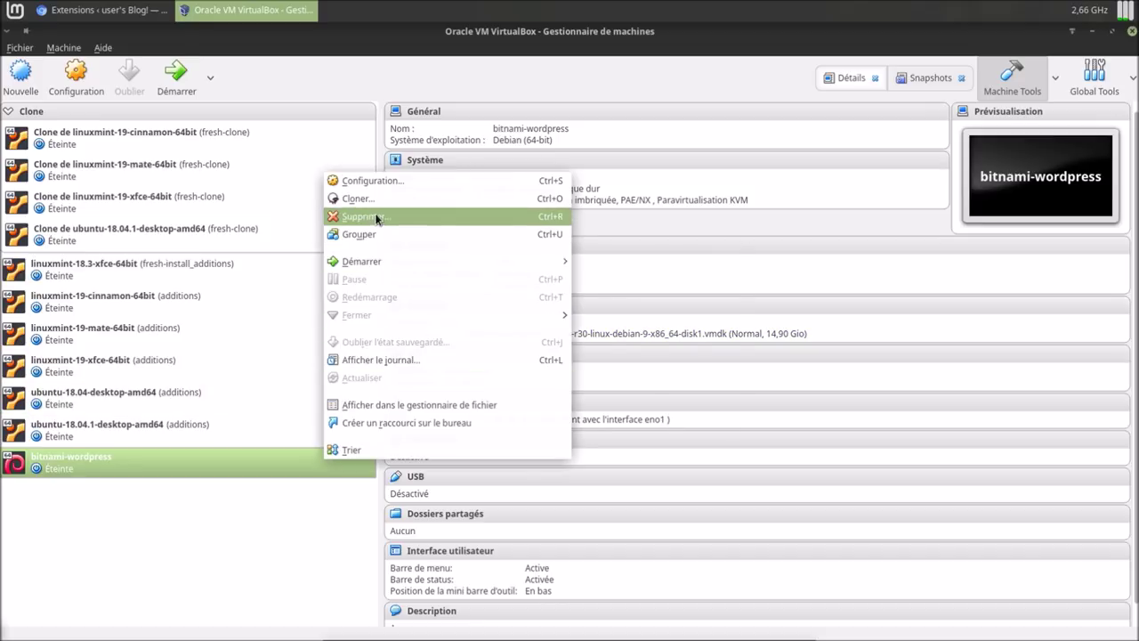
{"action": "left_click", "coordinate": [365, 216]}
{"action": "left_click", "coordinate": [658, 399]}
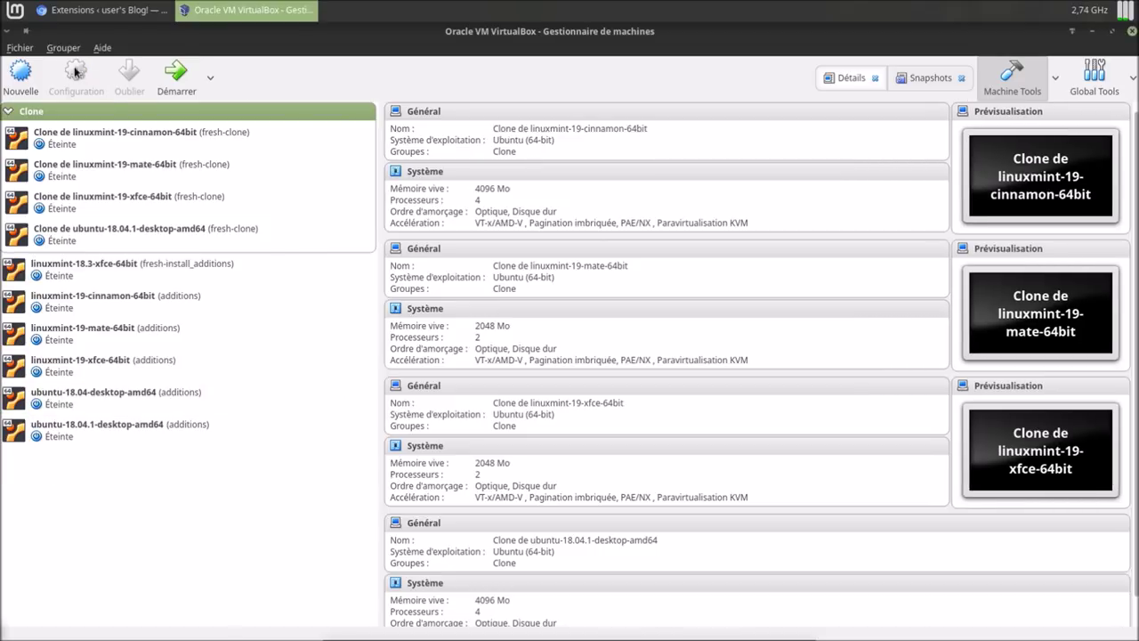
Start importing bitnami-wordpress-4.9.8-0-r30-linux-debian-9-x86_64.ova from the Téléchargements folder.
{"action": "left_click", "coordinate": [22, 50]}
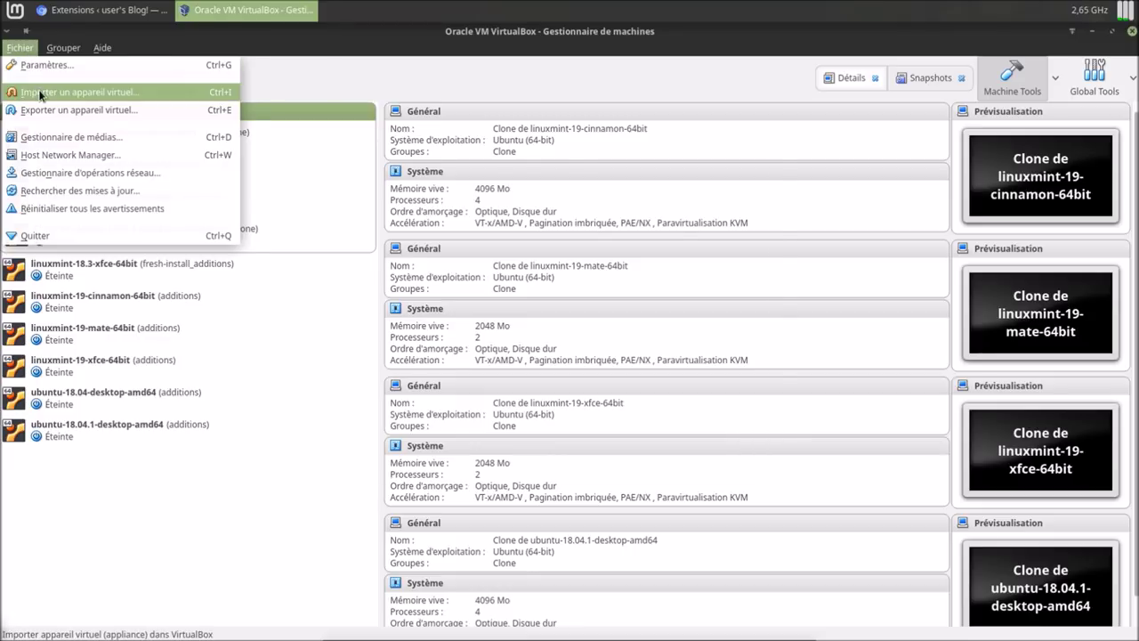
{"action": "left_click", "coordinate": [42, 93]}
{"action": "left_click", "coordinate": [759, 251]}
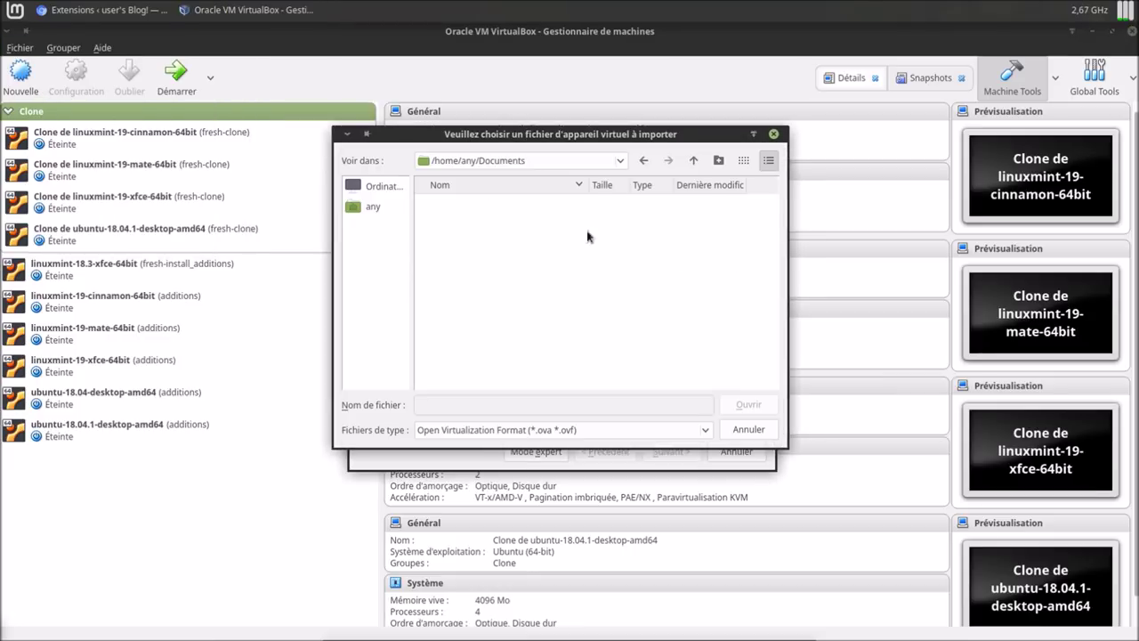
{"action": "left_click", "coordinate": [380, 204]}
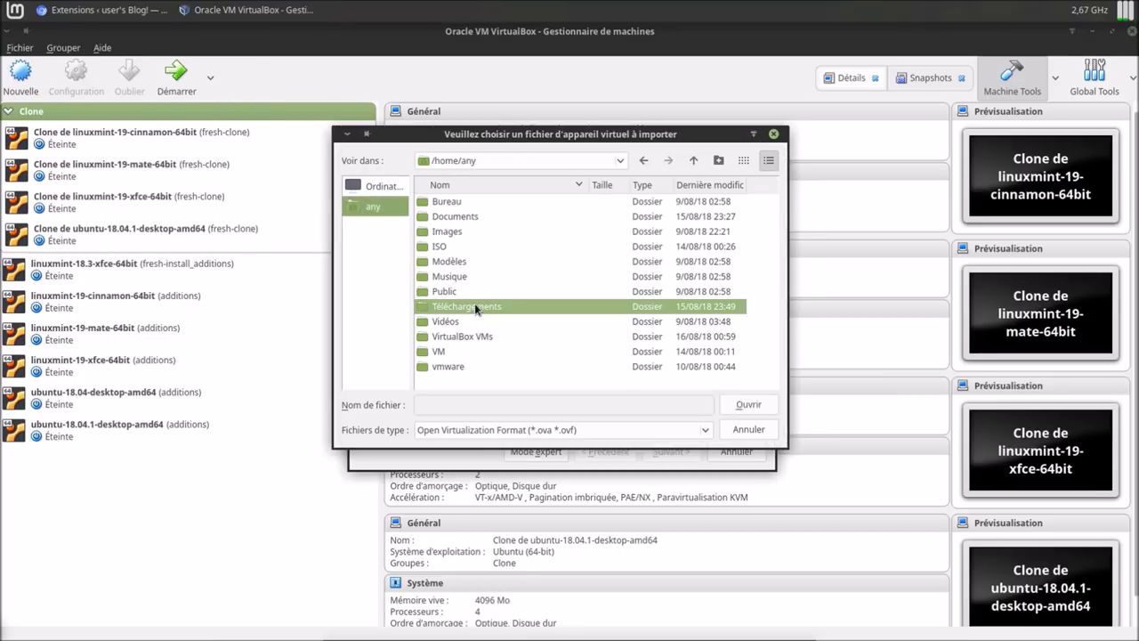
{"action": "double_click", "coordinate": [478, 306]}
{"action": "double_click", "coordinate": [486, 205]}
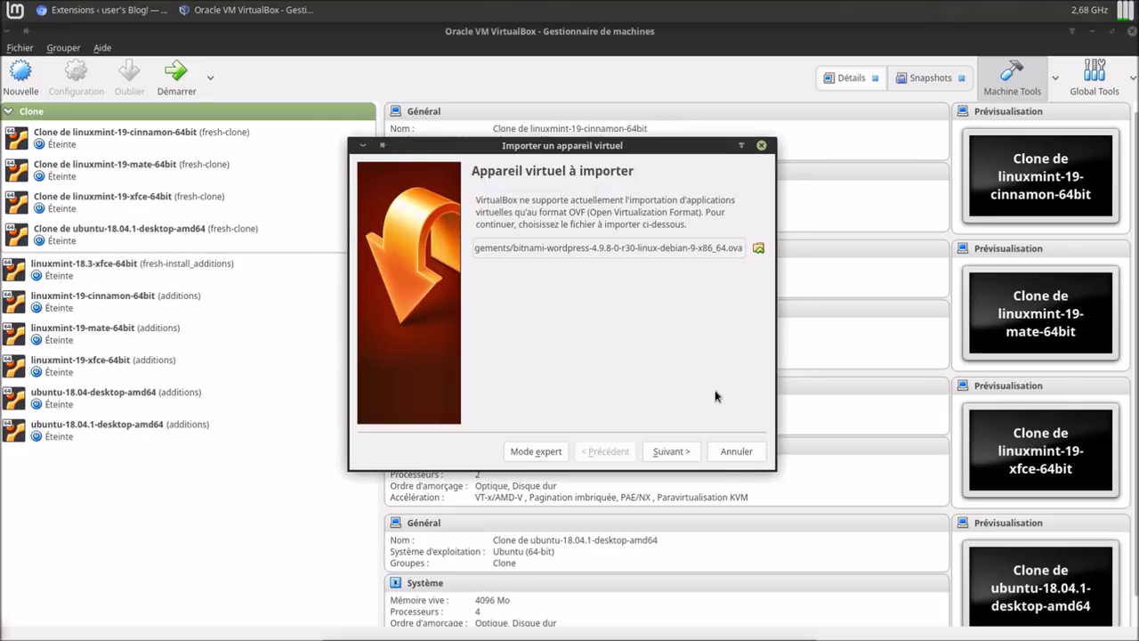
Set the imported appliance's guest OS to Debian (64-bit).
{"action": "left_click", "coordinate": [689, 454]}
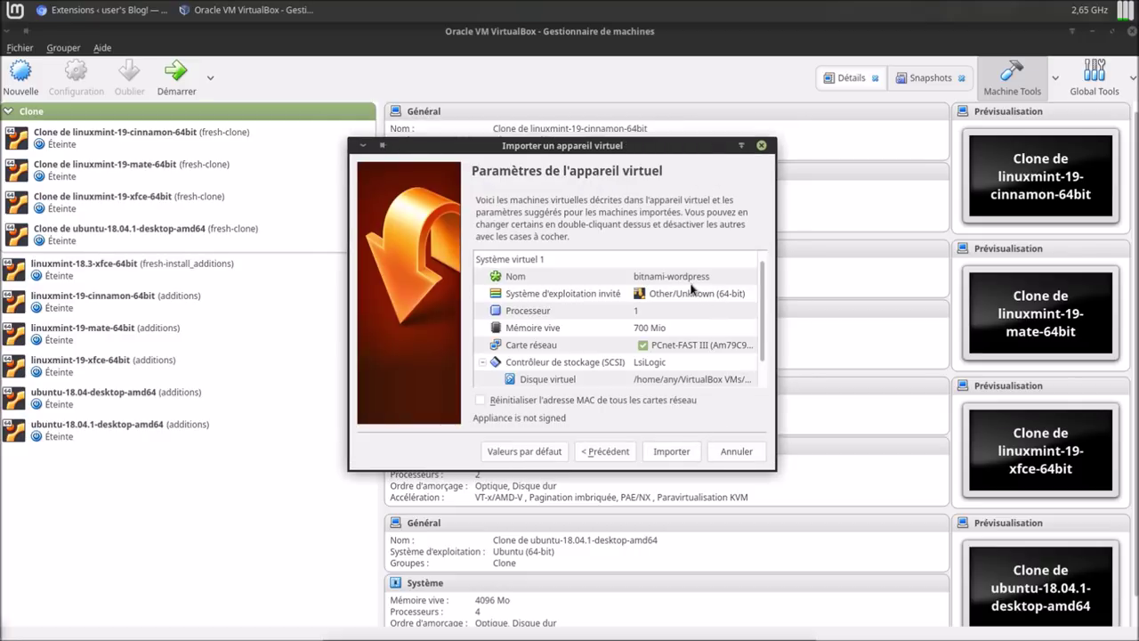
{"action": "double_click", "coordinate": [681, 294]}
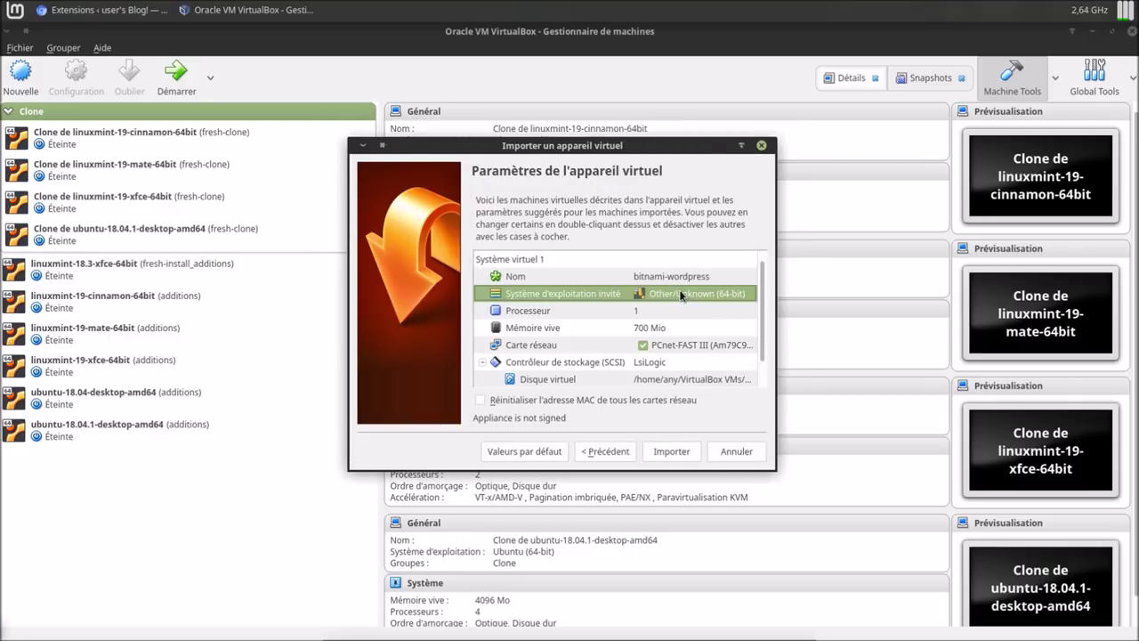
{"action": "left_click", "coordinate": [747, 294]}
{"action": "mouse_move", "coordinate": [737, 329]}
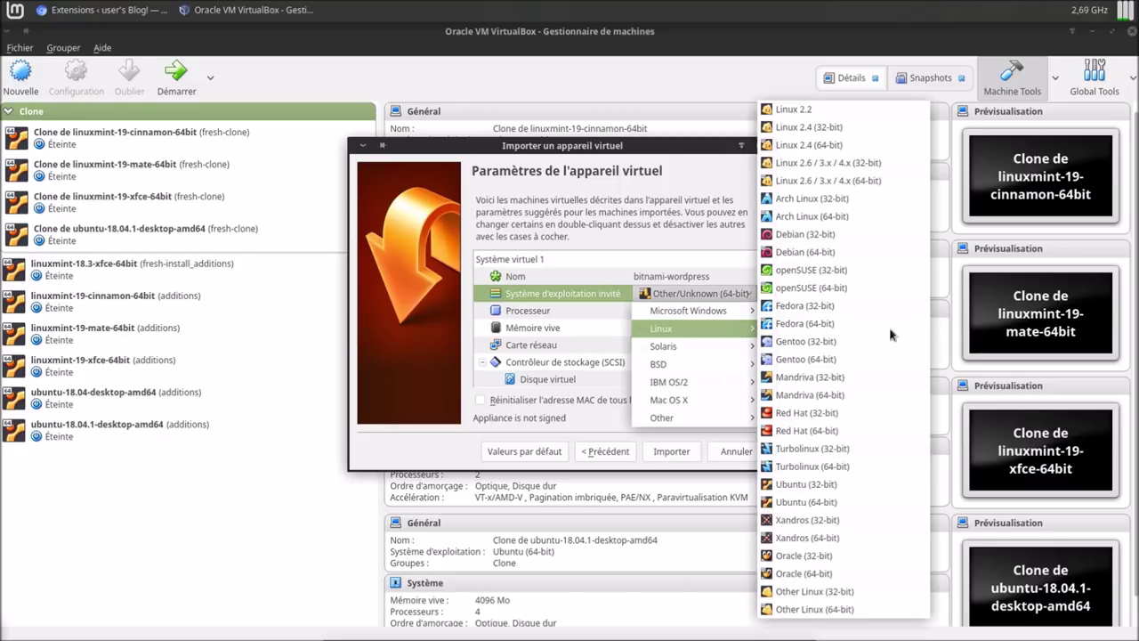
{"action": "left_click", "coordinate": [839, 253]}
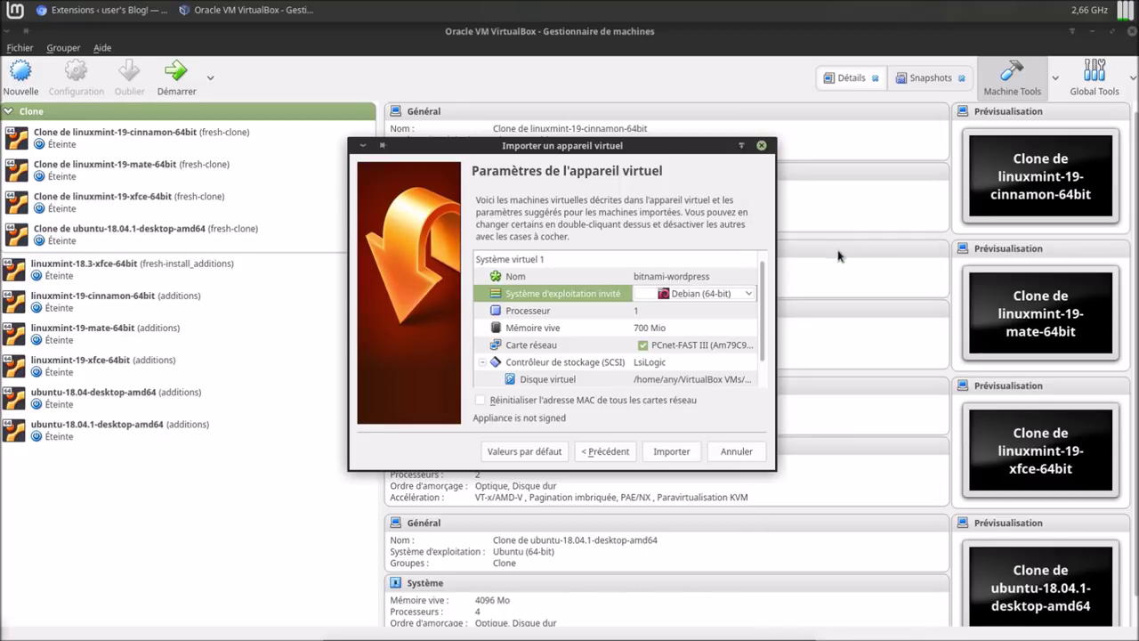
Set the network card to Intel PRO/1000 MT Desktop and reset all MAC addresses.
{"action": "left_click", "coordinate": [748, 346]}
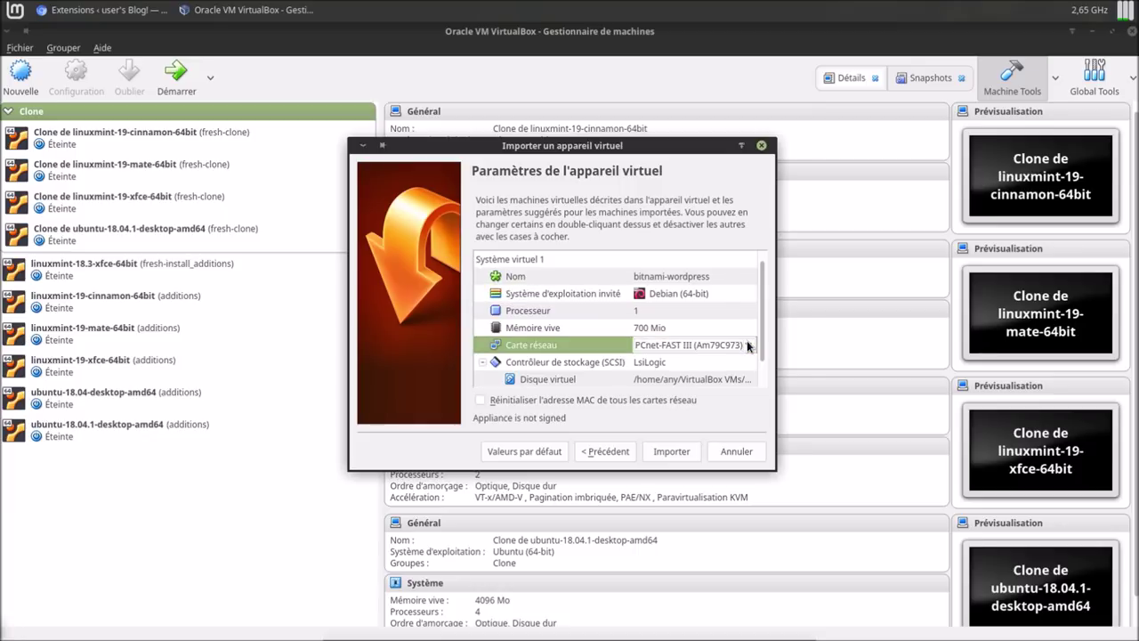
{"action": "left_click", "coordinate": [747, 345]}
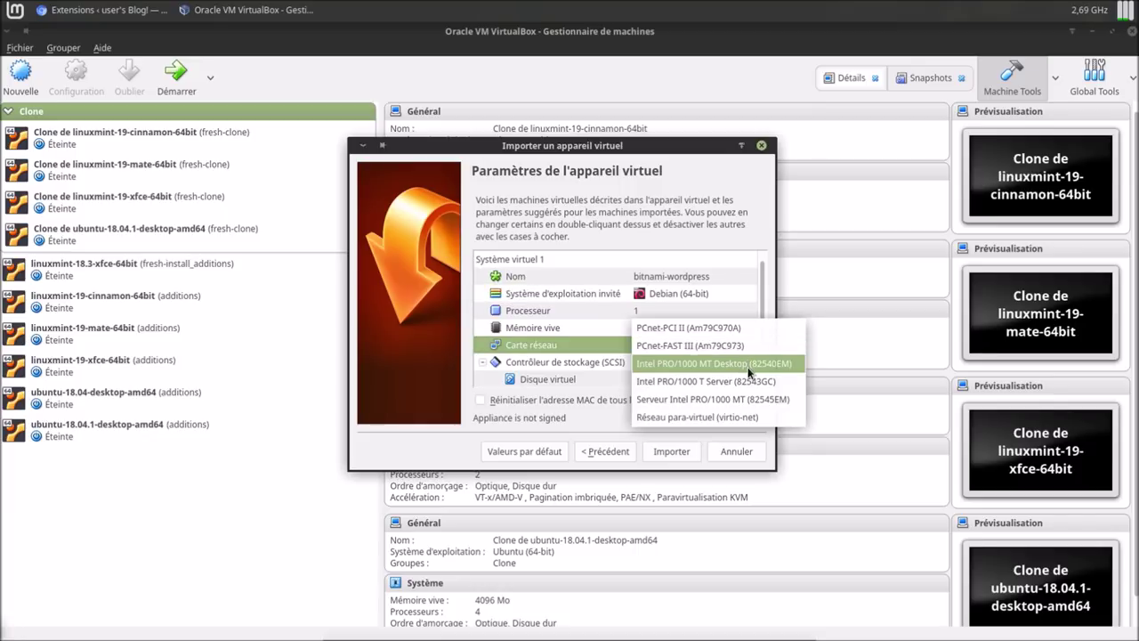
{"action": "left_click", "coordinate": [748, 370]}
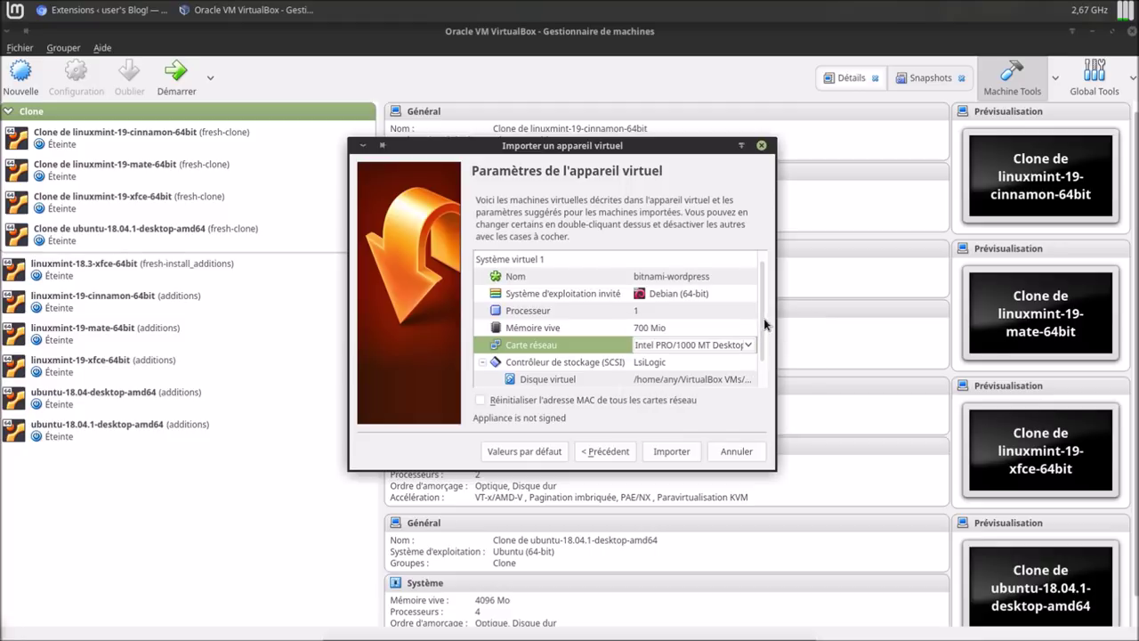
{"action": "left_click", "coordinate": [481, 401]}
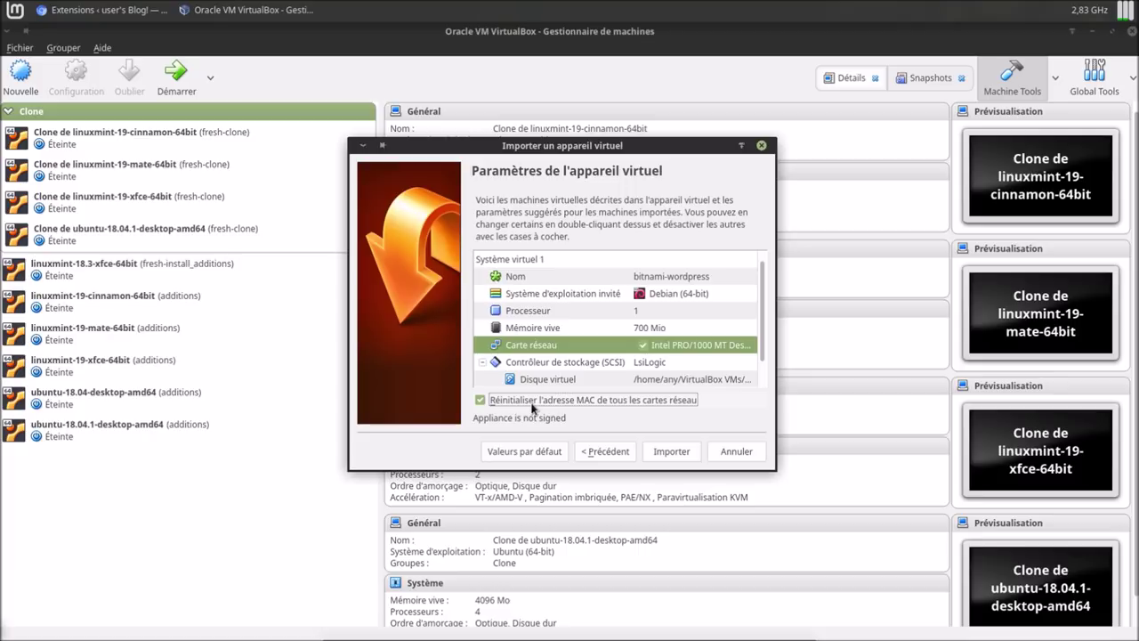
{"action": "scroll", "coordinate": [768, 327], "scroll_direction": "down", "scroll_amount": 1}
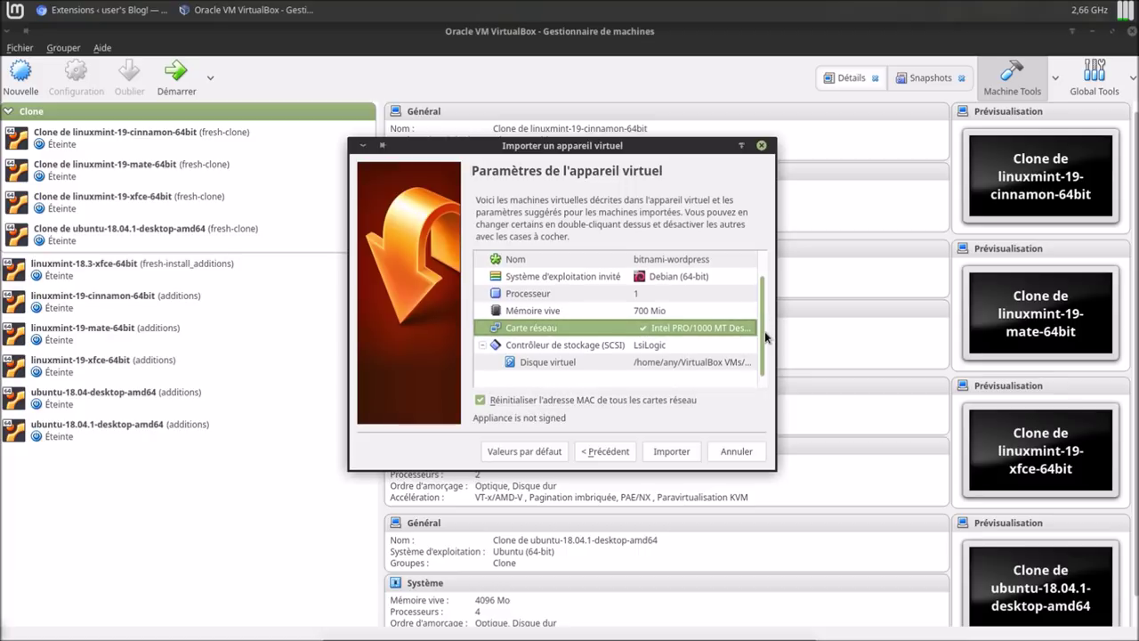